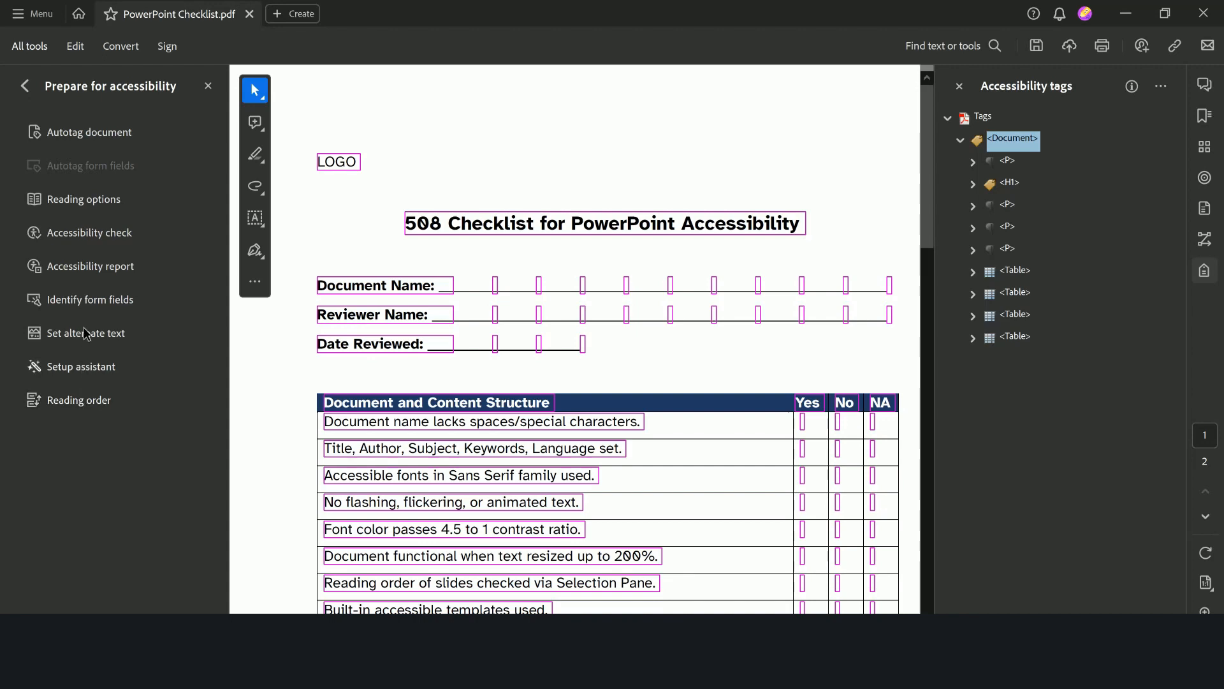
- Run the accessibility check on all pages of the document
left_click(83, 236)
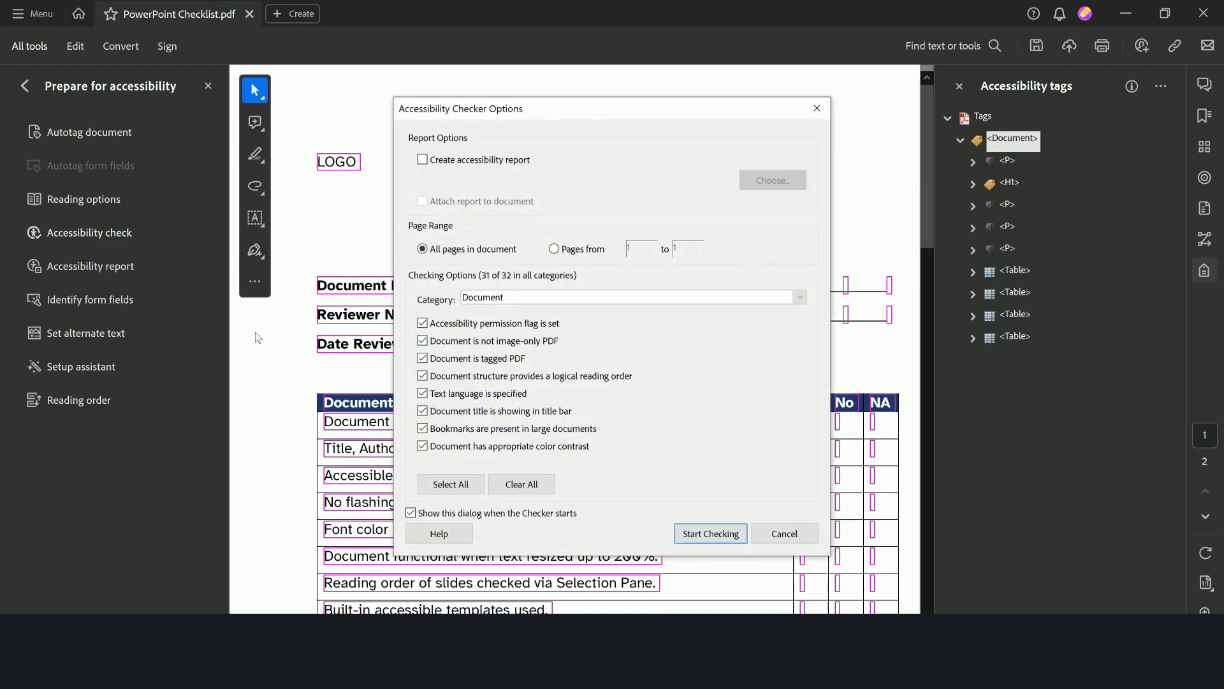
left_click(705, 534)
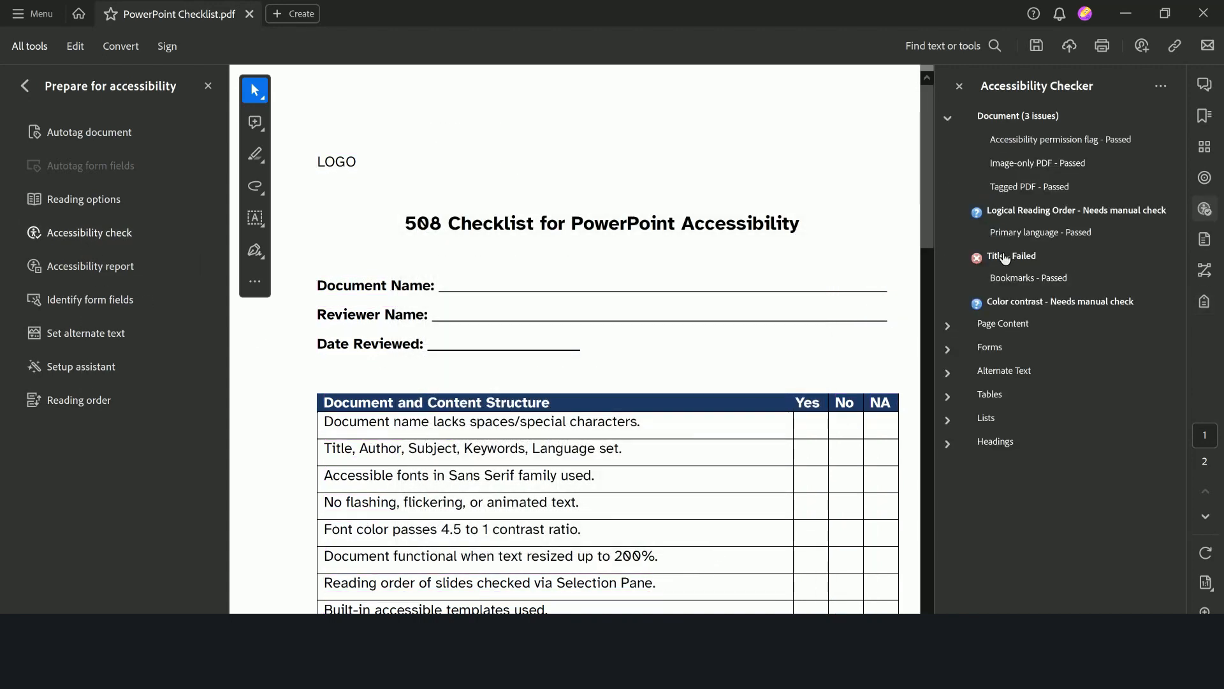
- Fix the failed title rule by setting the document title to "508 Checklist for PowerPoint accessibility"
right_click(1007, 257)
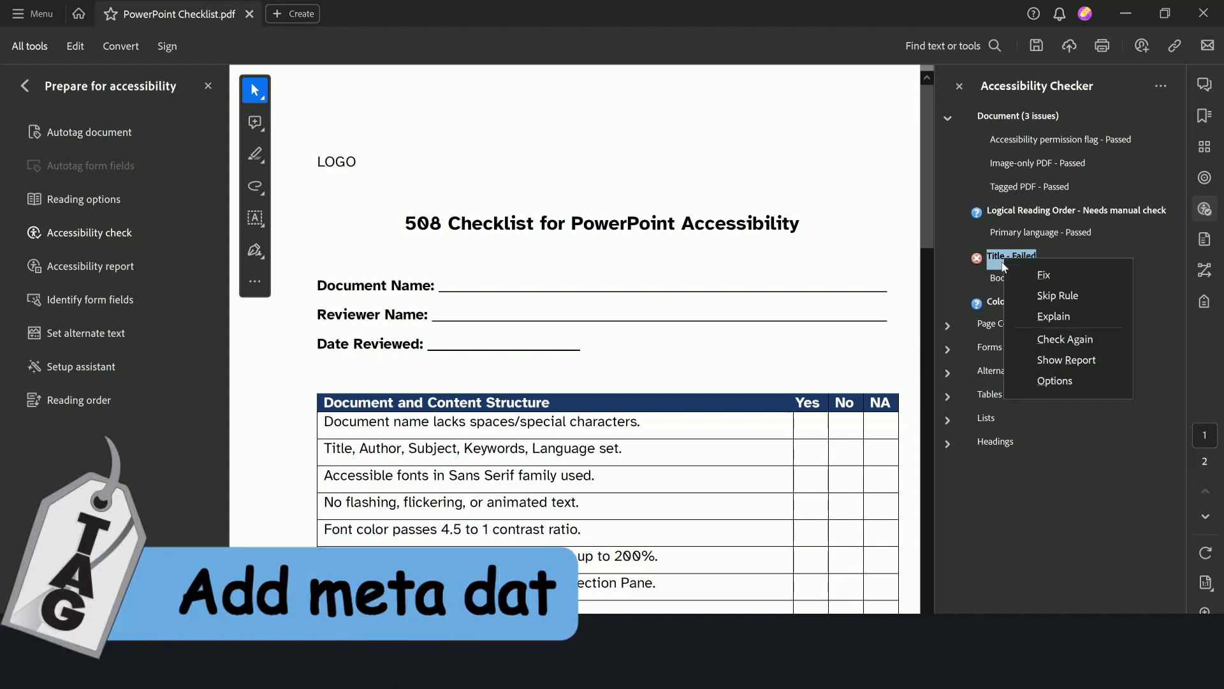
left_click(1028, 274)
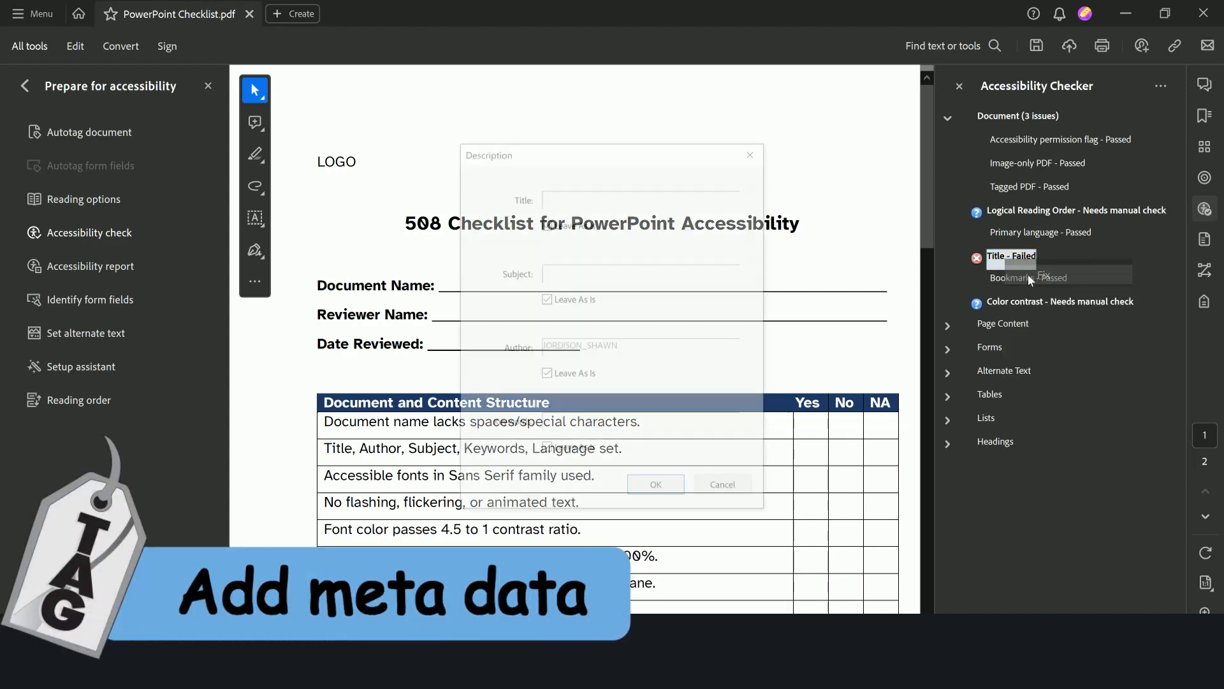
left_click(544, 224)
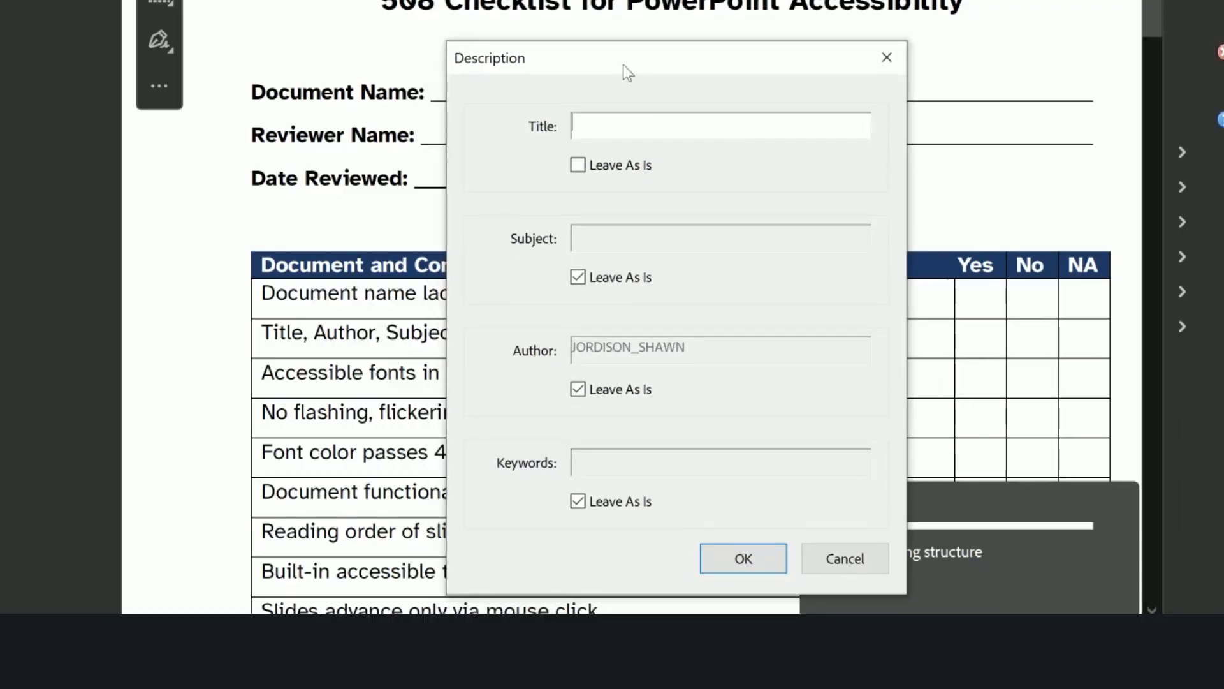
type("508 Checklist for Power")
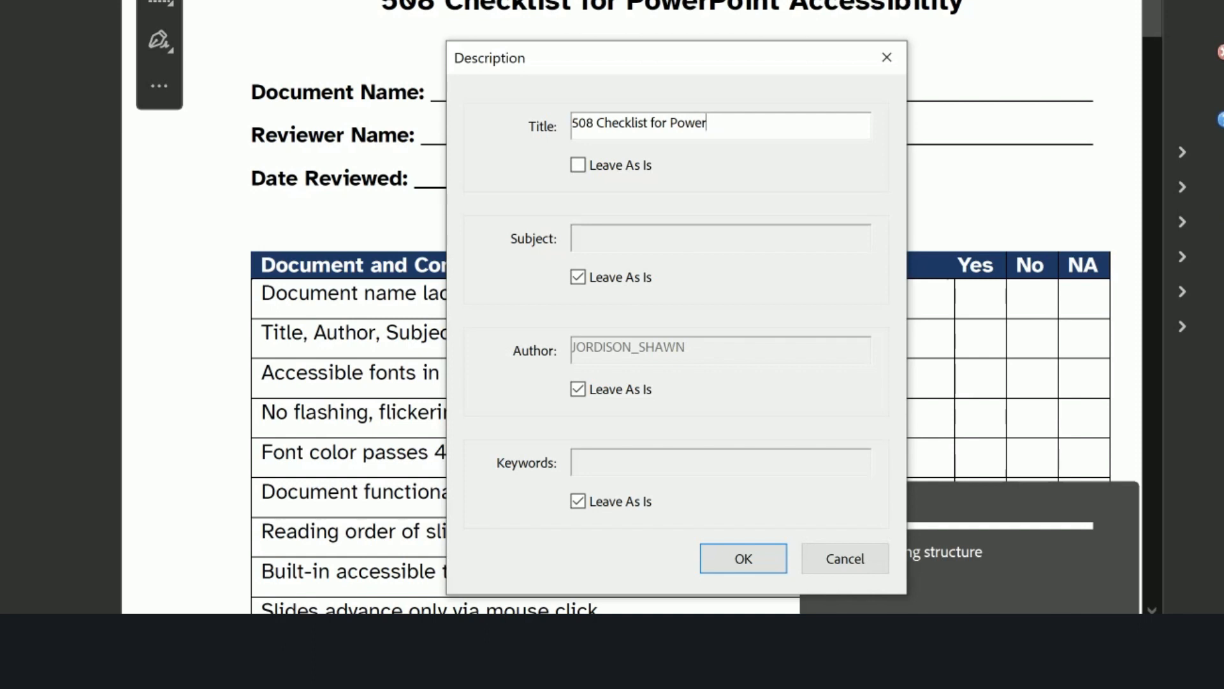
type("Point accessibility")
- Enable the subject field in the document description and enter "a checklist for accessibility"
left_click(578, 277)
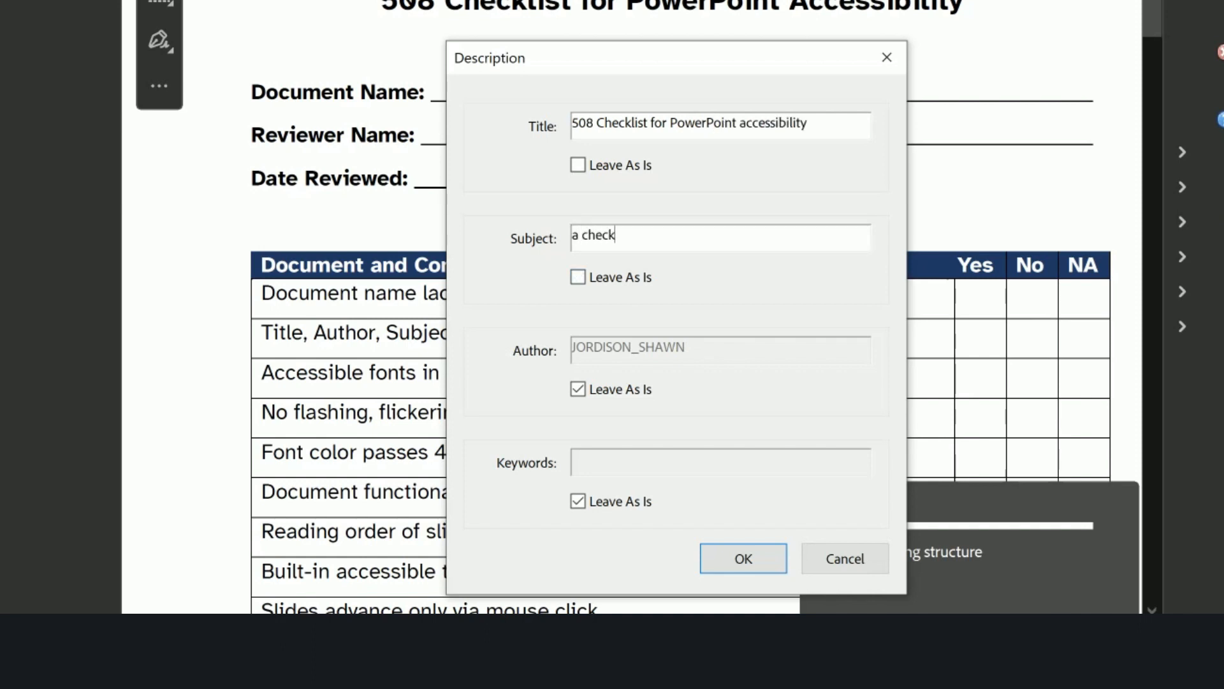
type("a checke")
key("BackSpace")
type("list for acc")
type("essibility")
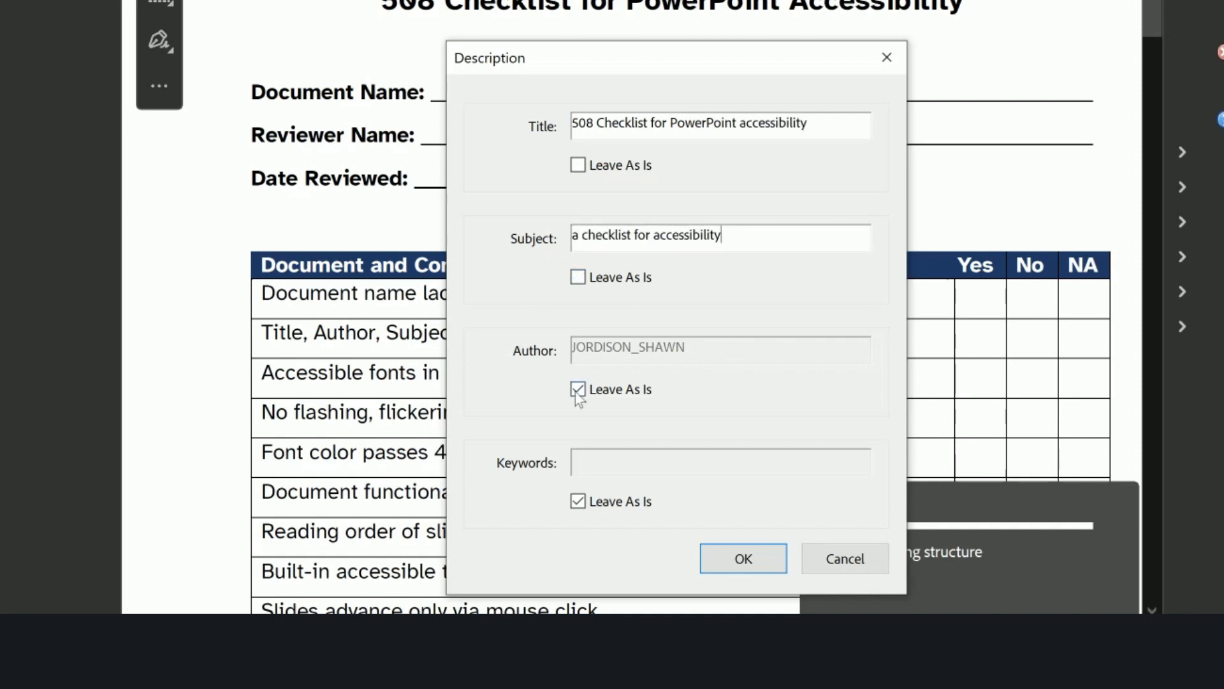
- Enable the author field and replace its contents with the author's full name
left_click(577, 392)
left_click(741, 355)
key("BackSpace")
key("BackSpace")
key("BackSpace")
key("BackSpace")
key("BackSpace")
key("BackSpace")
key("BackSpace")
key("BackSpace")
key("BackSpace")
key("BackSpace")
key("BackSpace")
key("BackSpace")
key("BackSpace")
key("BackSpace")
type("Shawn Jordison")
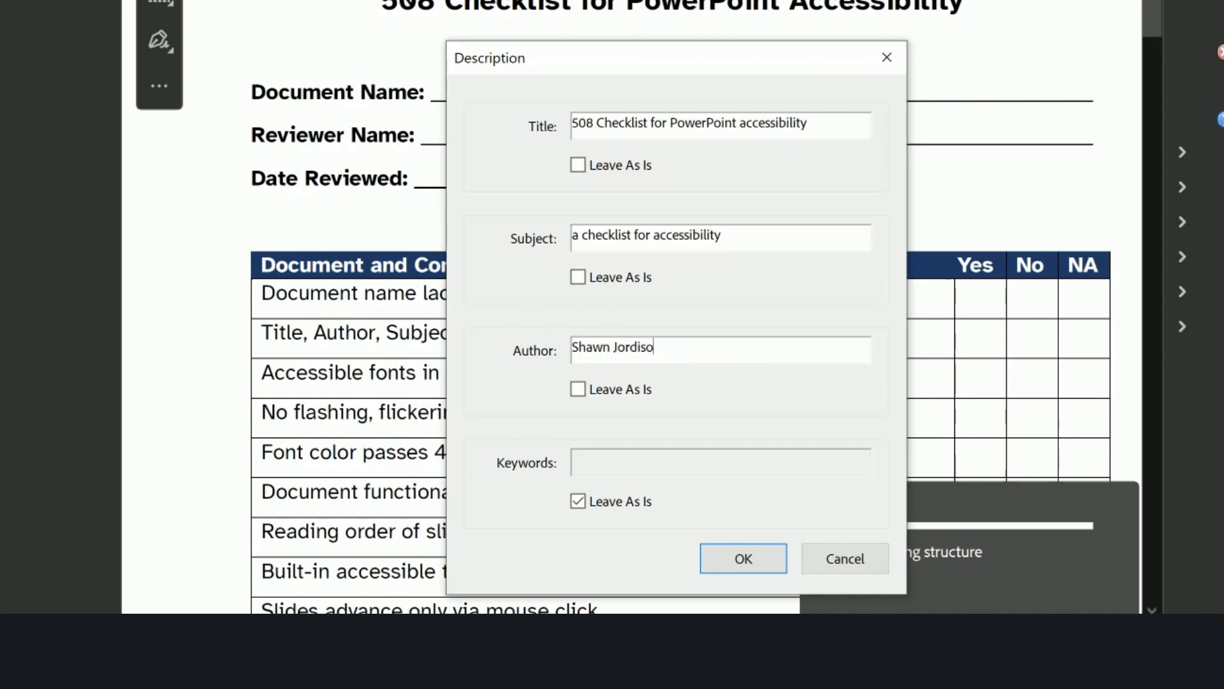
- Enter "PPT accessibility" as the keywords and apply the document description
left_click(578, 501)
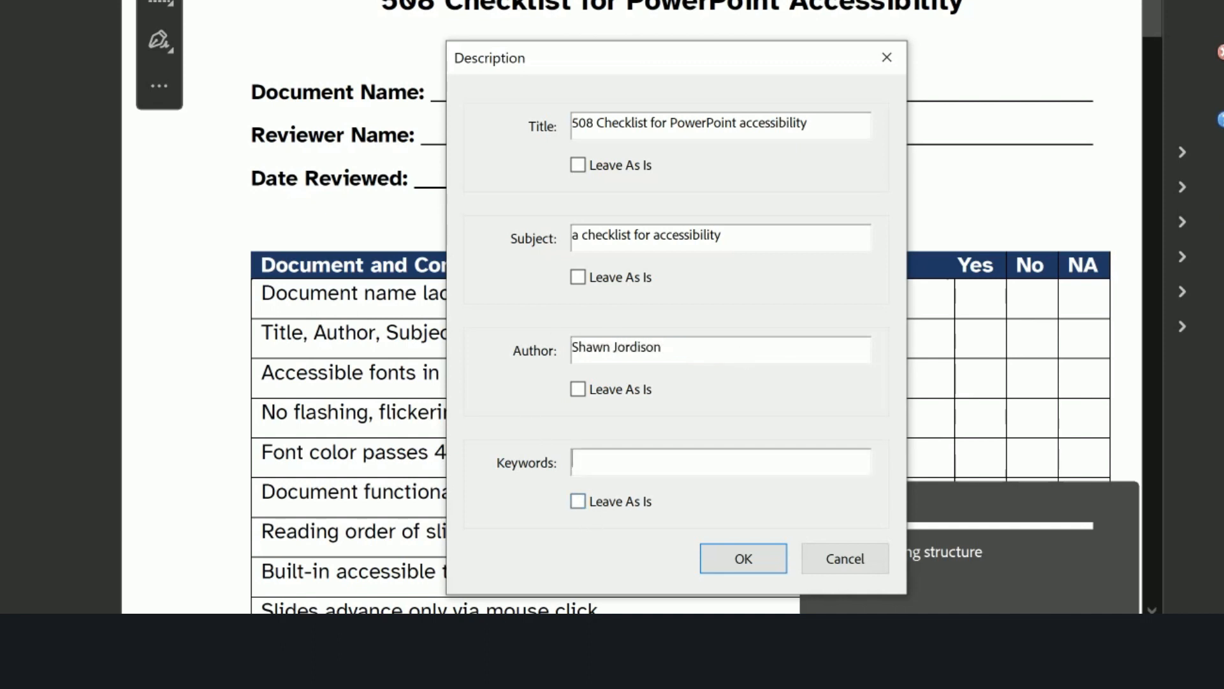
type("PPT accessibility")
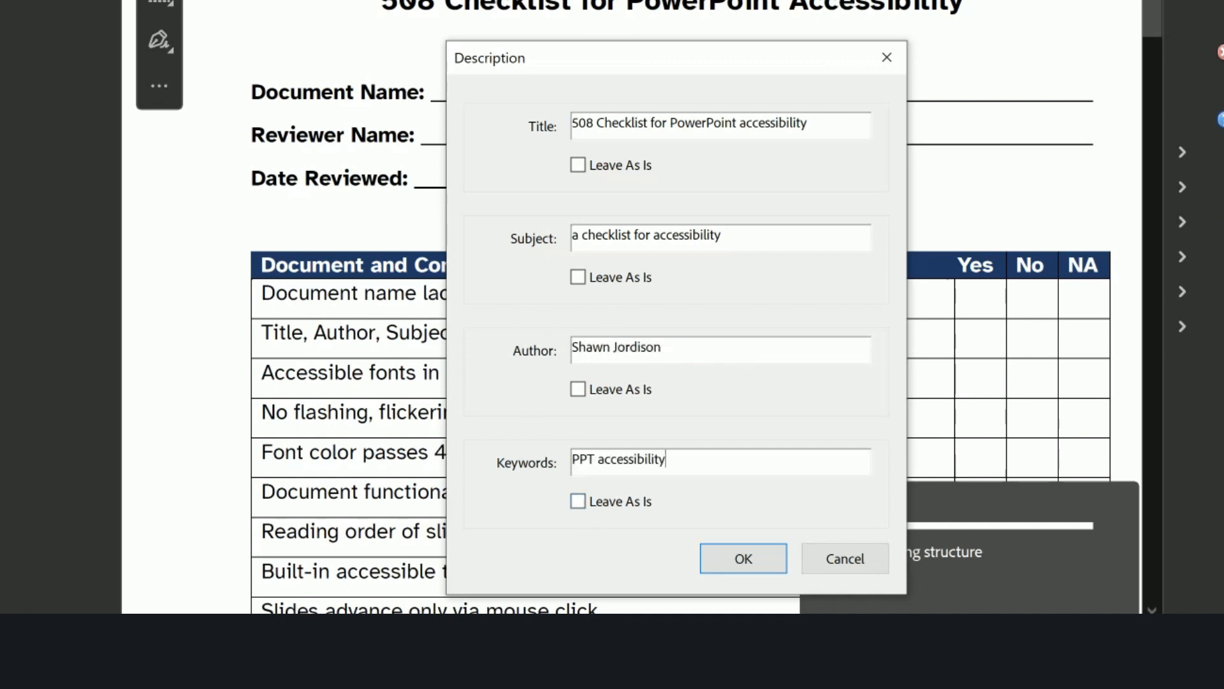
left_click(746, 548)
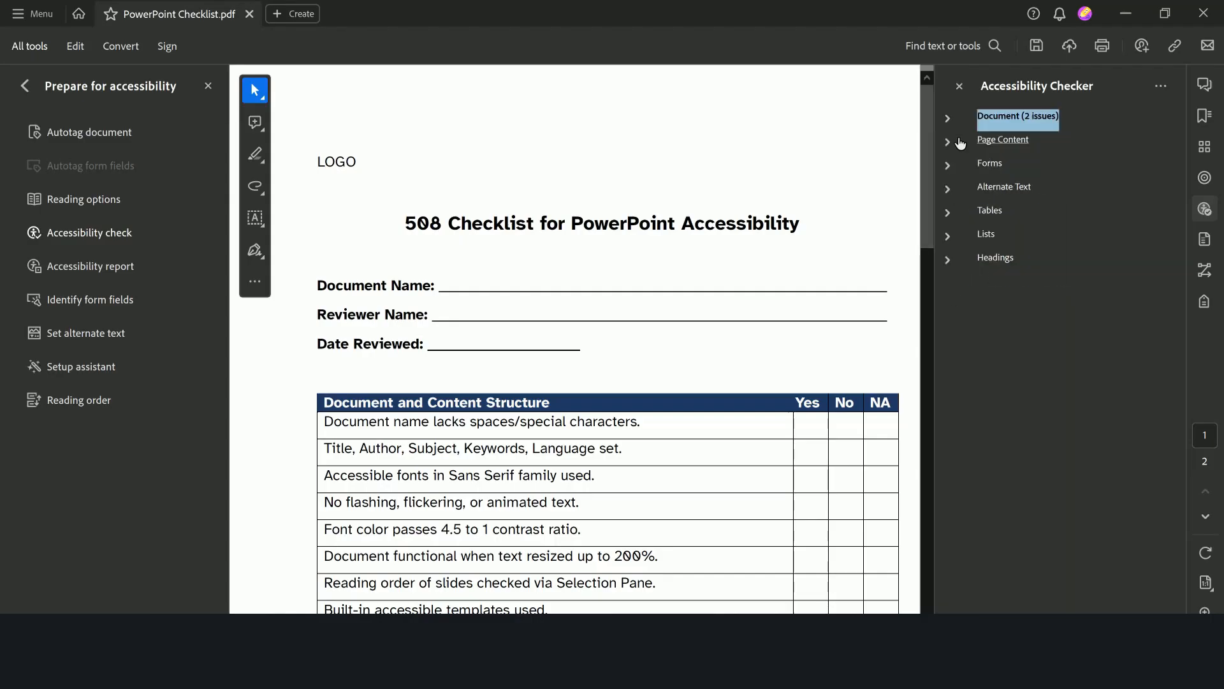
- Examine the checklist's heading, its name and date lines, and the Yes, No and NA tables for places needing form fields
scroll(692, 305, "down", 1)
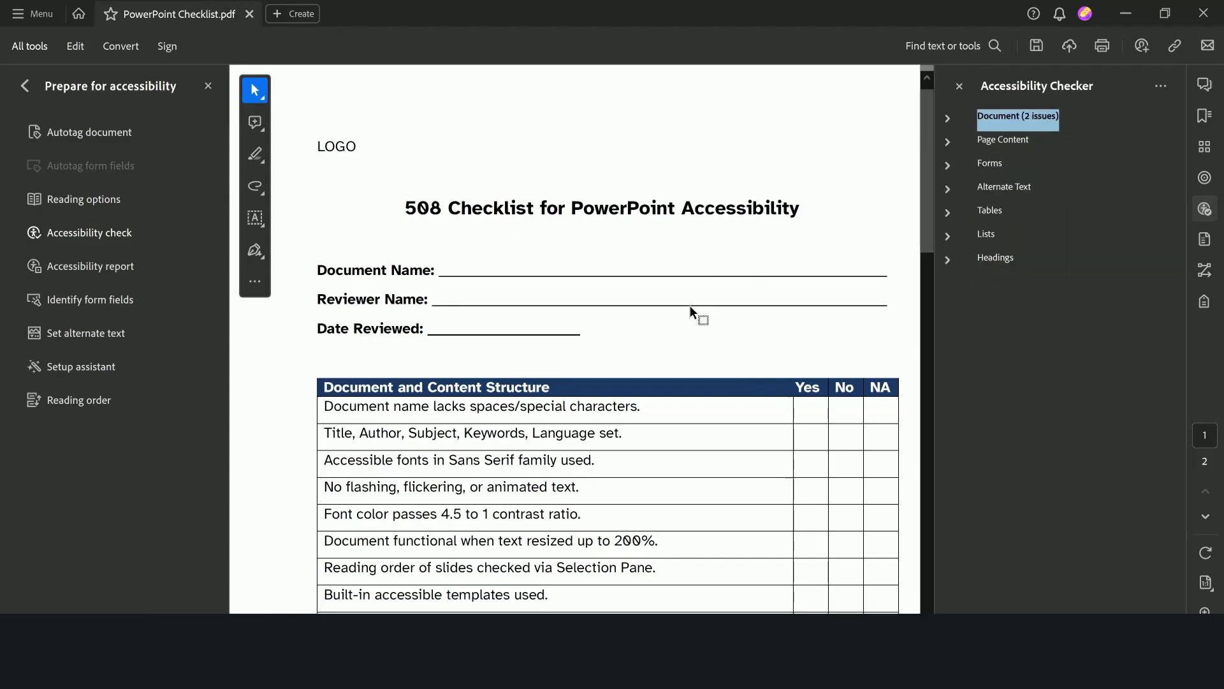
scroll(695, 302, "up", 1)
left_click(701, 297)
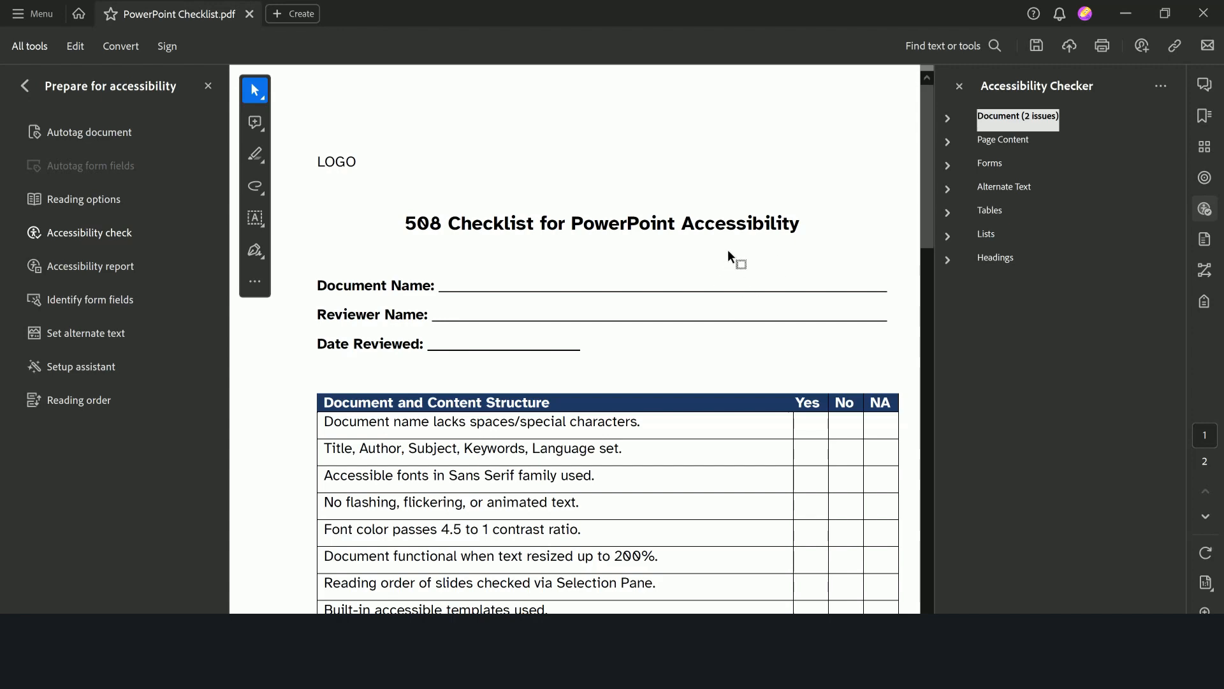
left_click_drag(609, 225, 799, 226)
left_click_drag(338, 271, 381, 316)
scroll(421, 402, "down", 5)
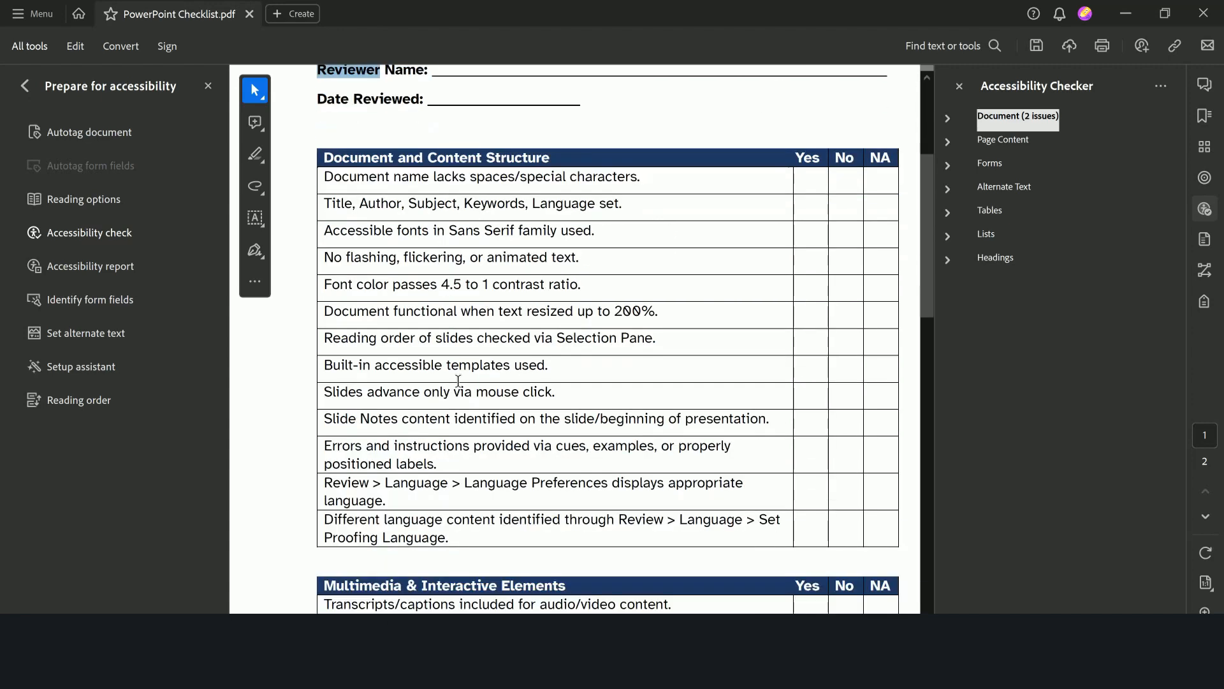
scroll(459, 389, "up", 4)
scroll(470, 370, "up", 1)
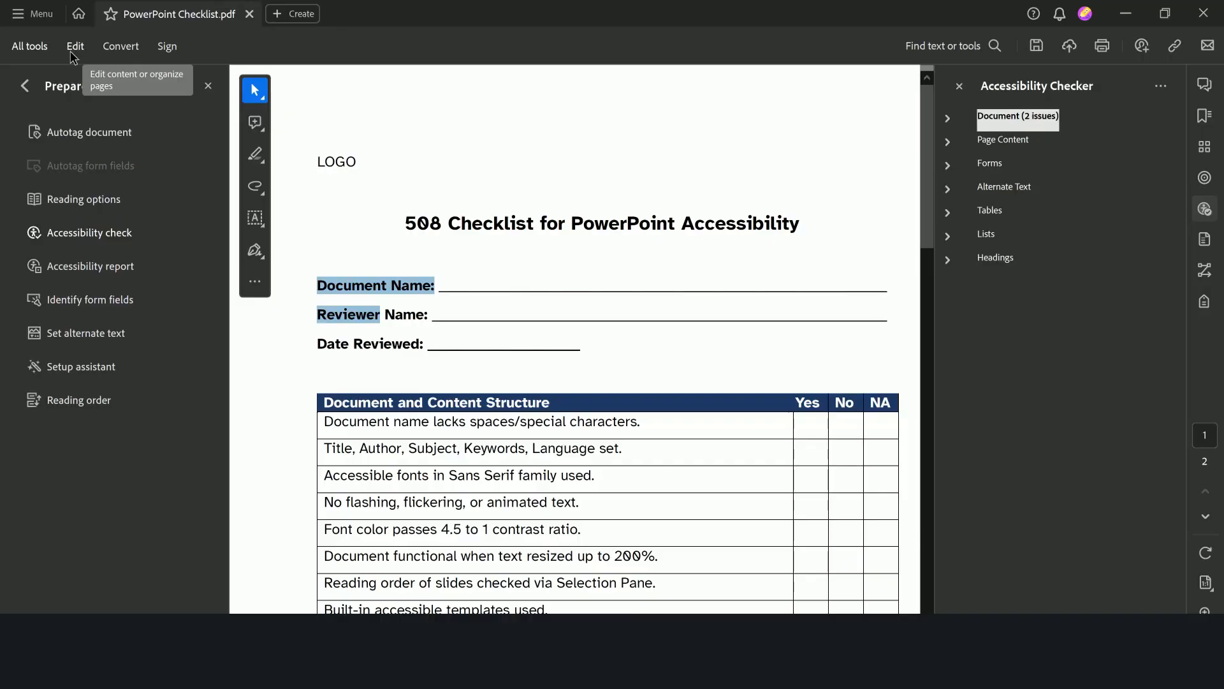
- Create a form from the current document with field auto-detection on, saving the file as PowerPoint Checklist.pdf
left_click(75, 55)
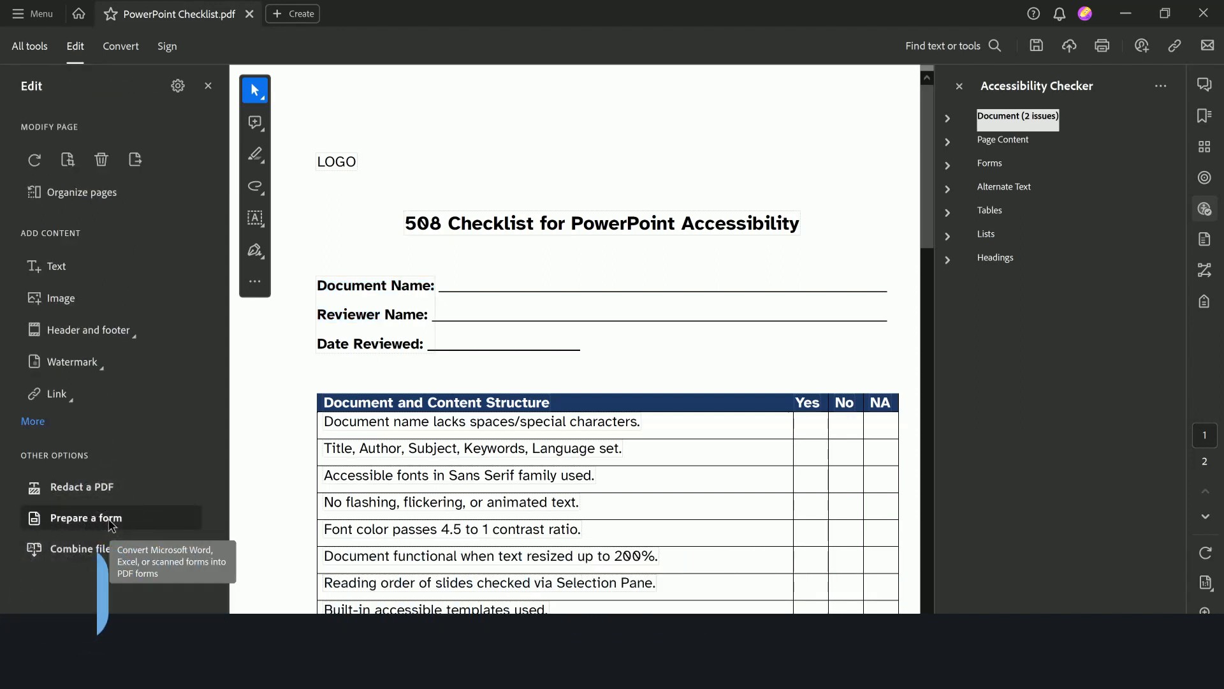
left_click(76, 517)
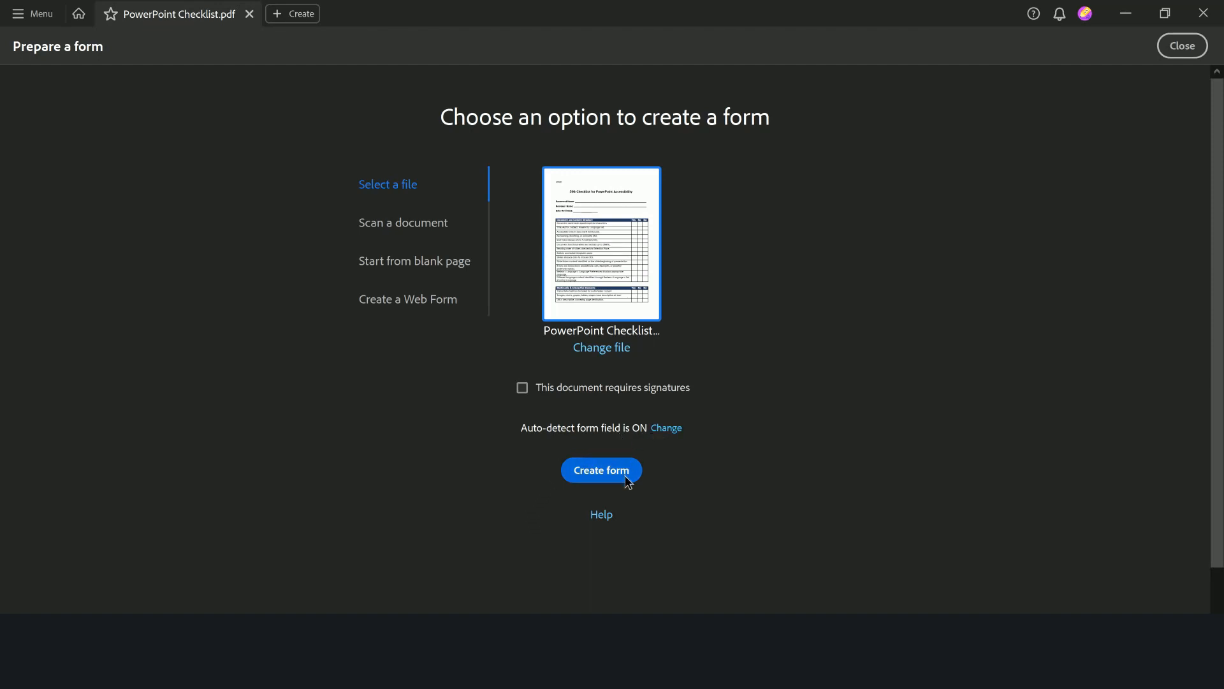
left_click(593, 472)
left_click(694, 366)
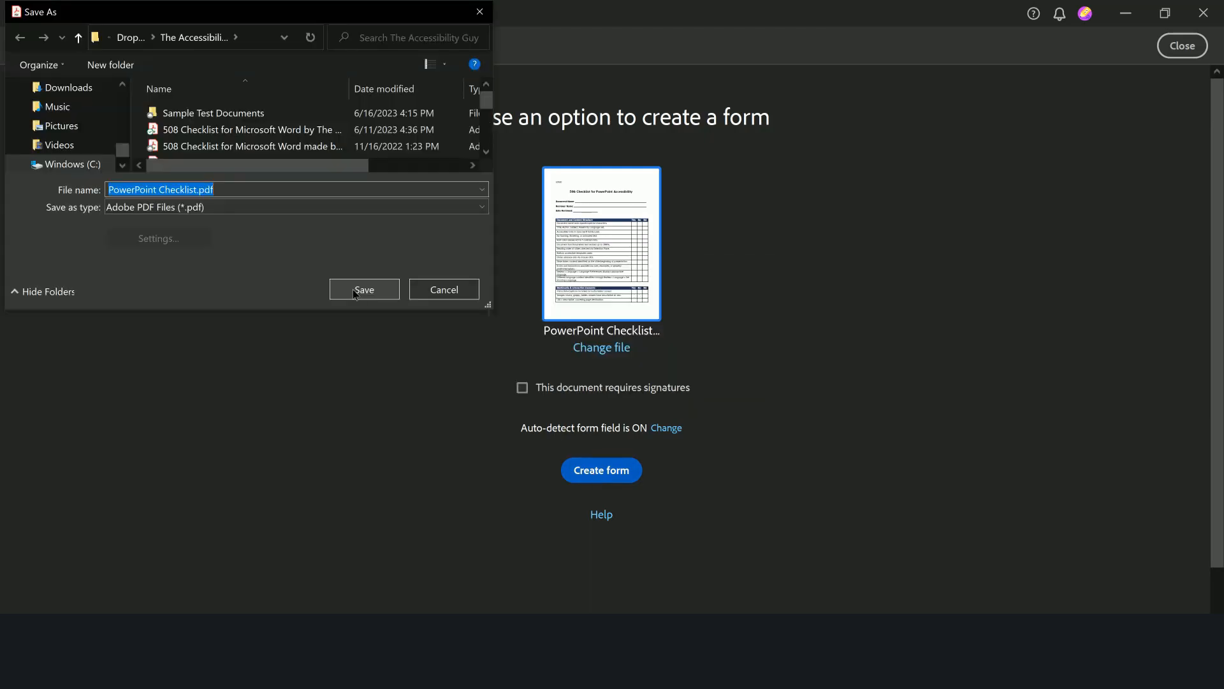
left_click(364, 289)
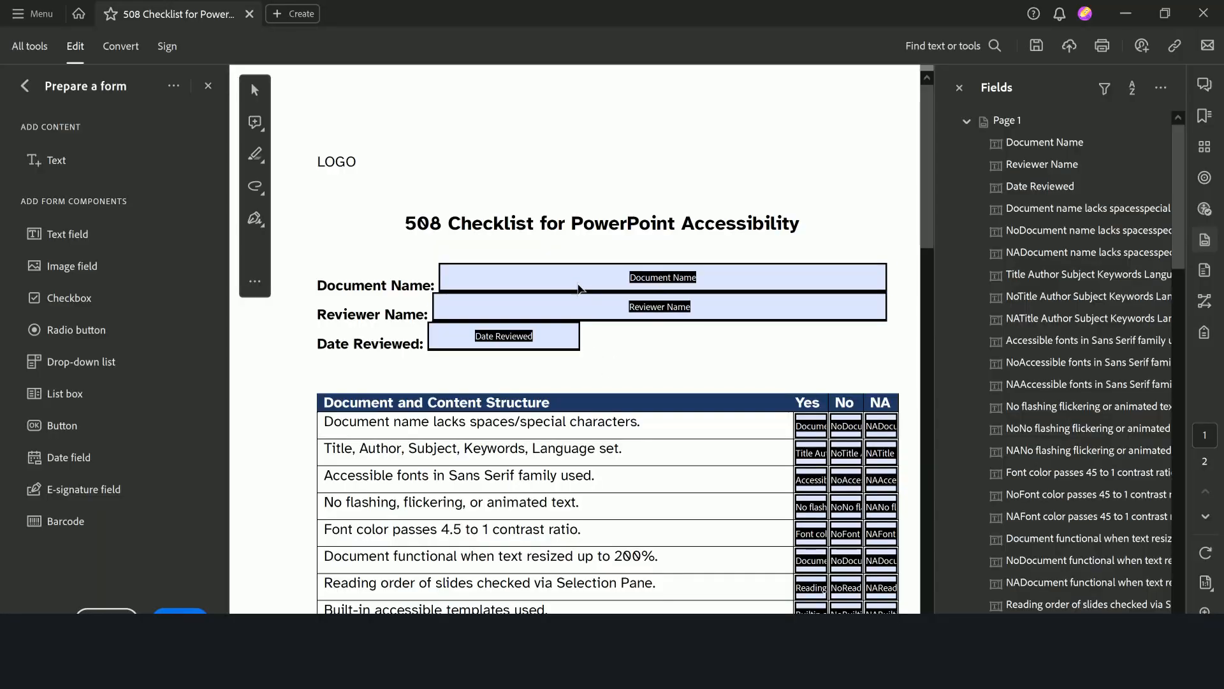
- Inspect the detected Document Name, Reviewer Name and Date Reviewed fields and the first Yes field of the checklist table
left_click(576, 284)
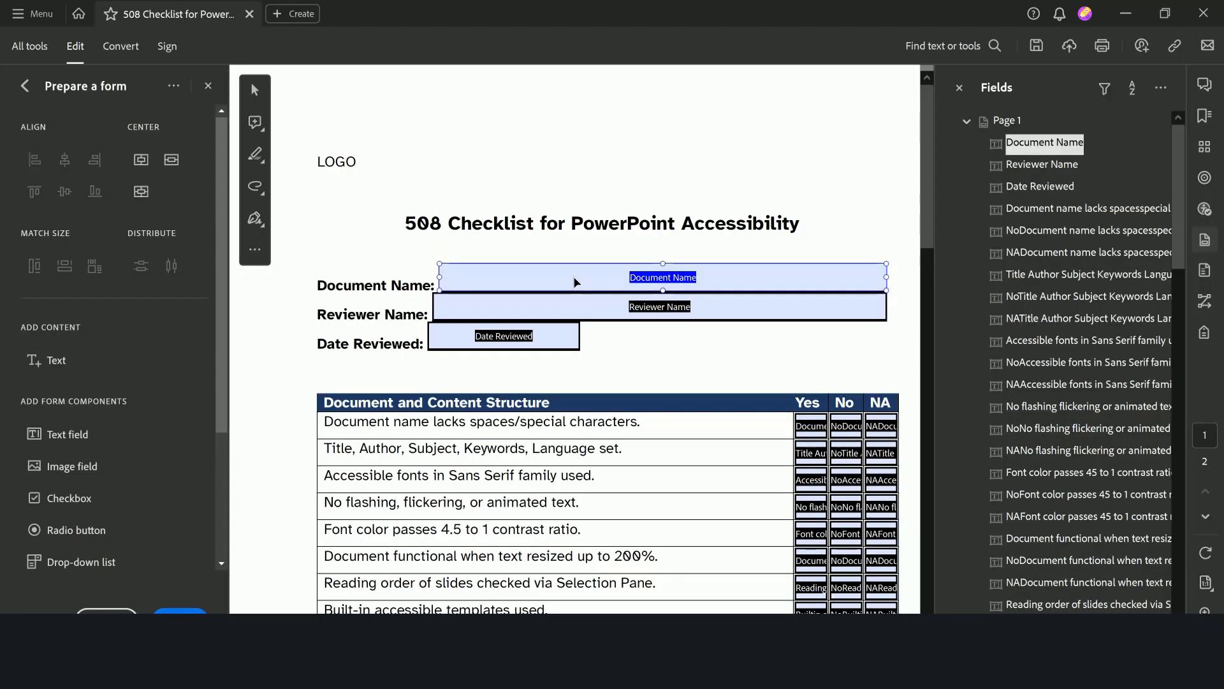
left_click(588, 311)
left_click(527, 336)
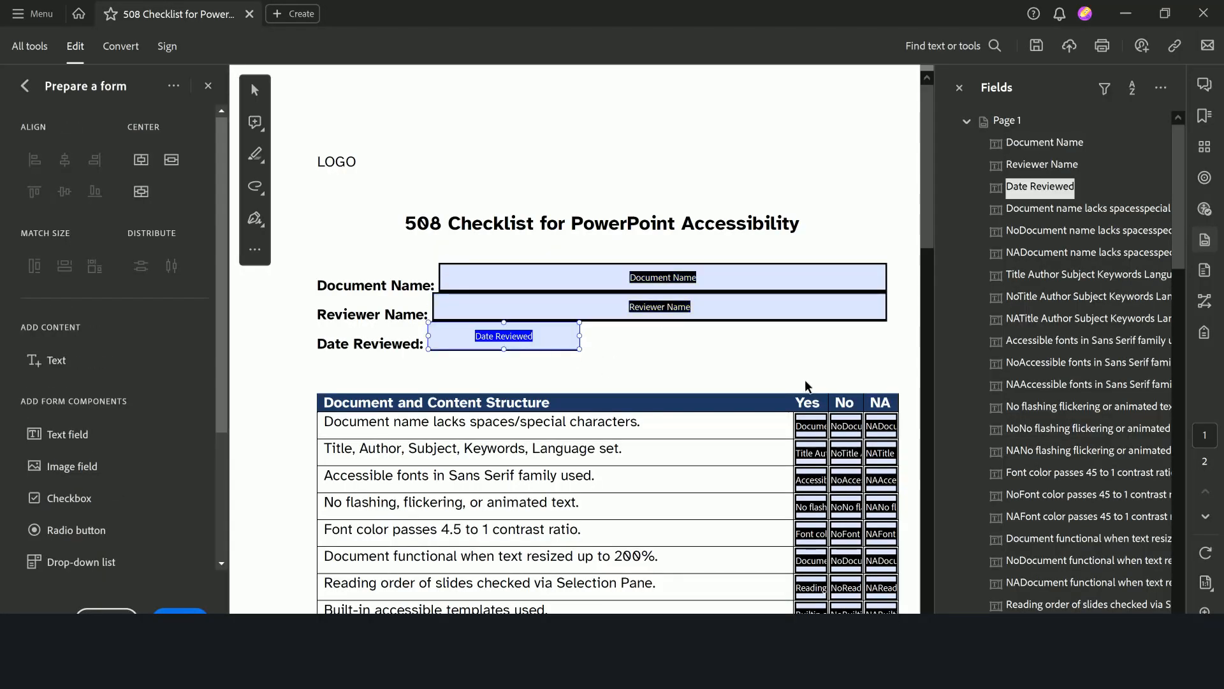
left_click(1023, 209)
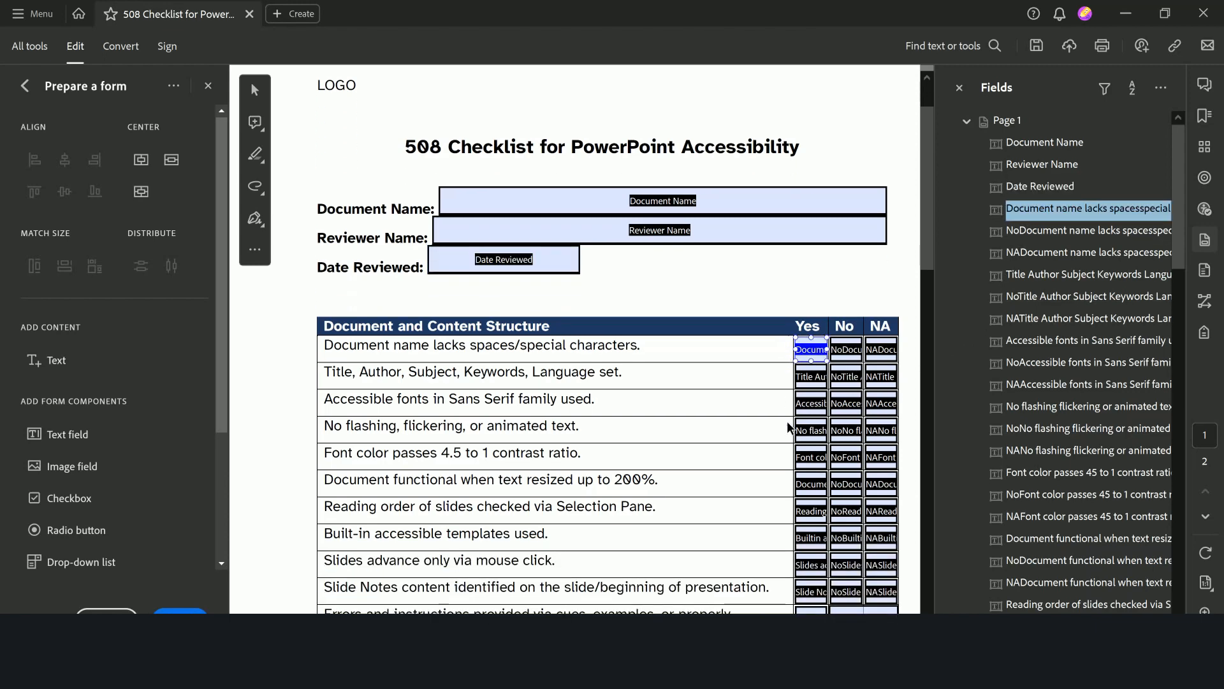
left_click_drag(788, 255, 899, 413)
left_click(784, 357)
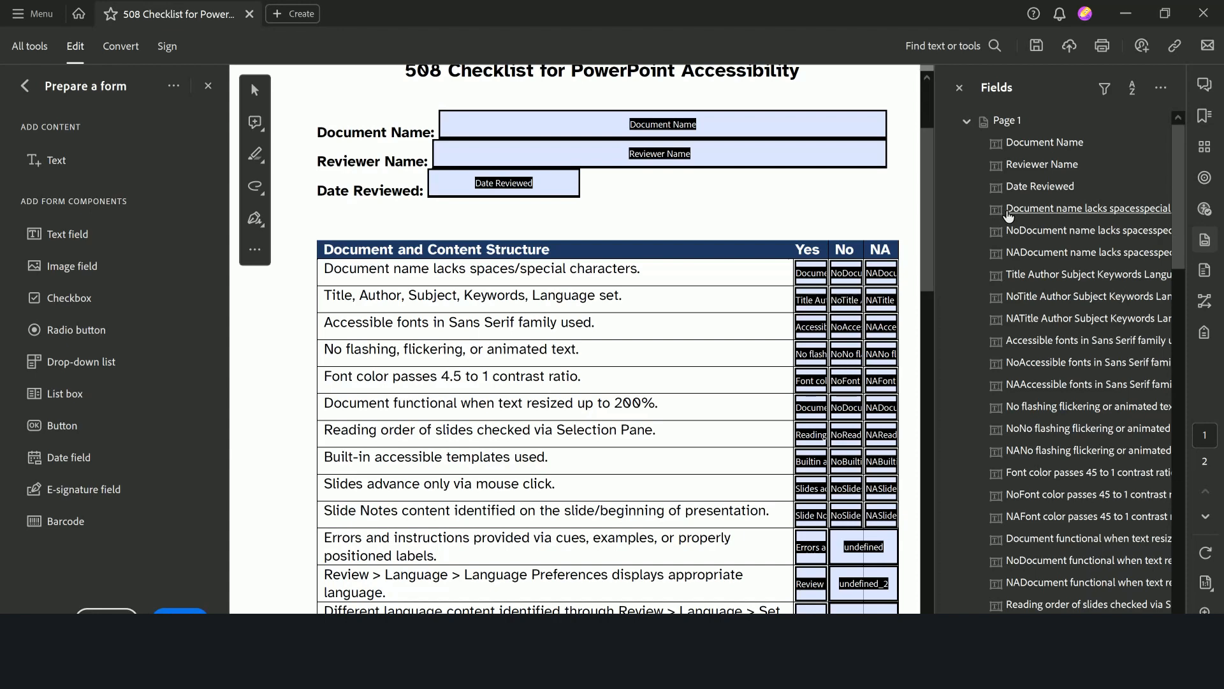
- Check the general properties, including name and tooltip, of the text field in the first row's Yes cell
right_click(815, 267)
left_click(843, 277)
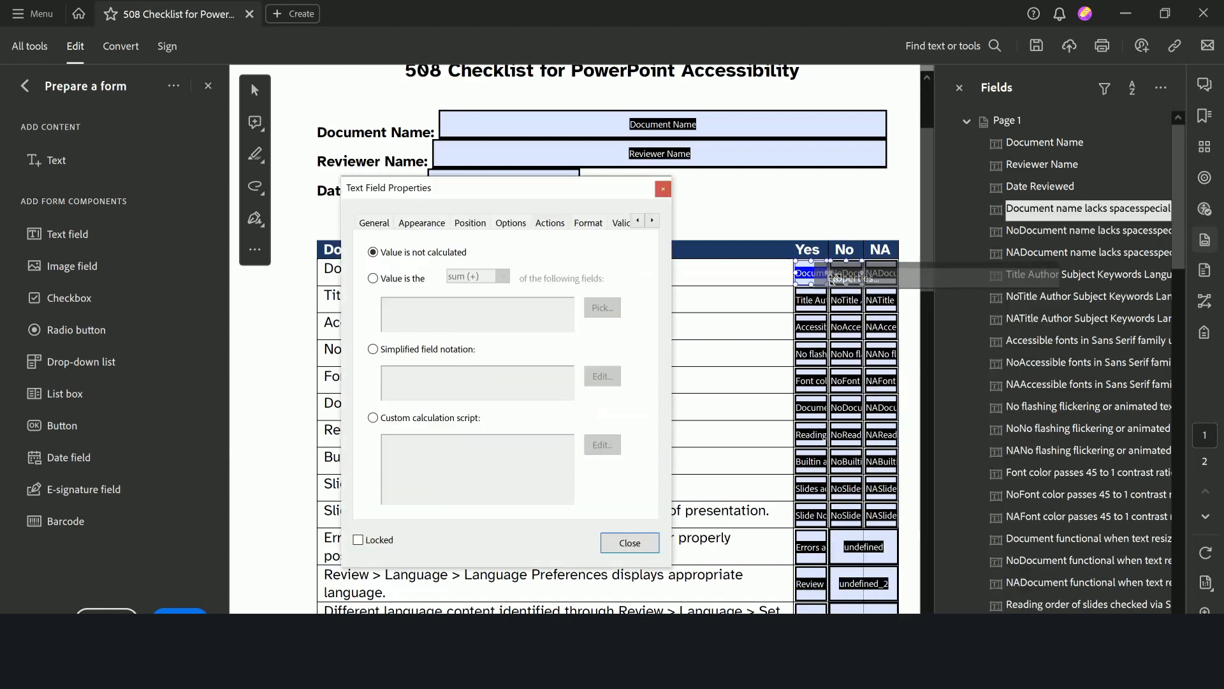
left_click(366, 222)
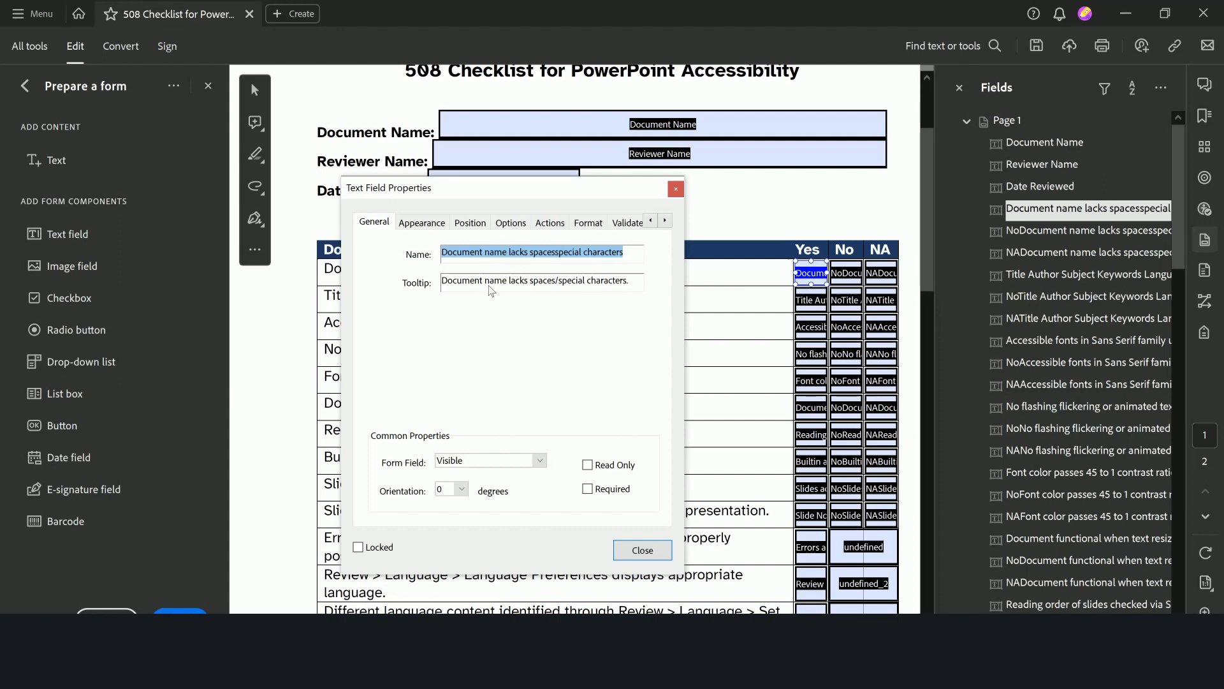
left_click(676, 190)
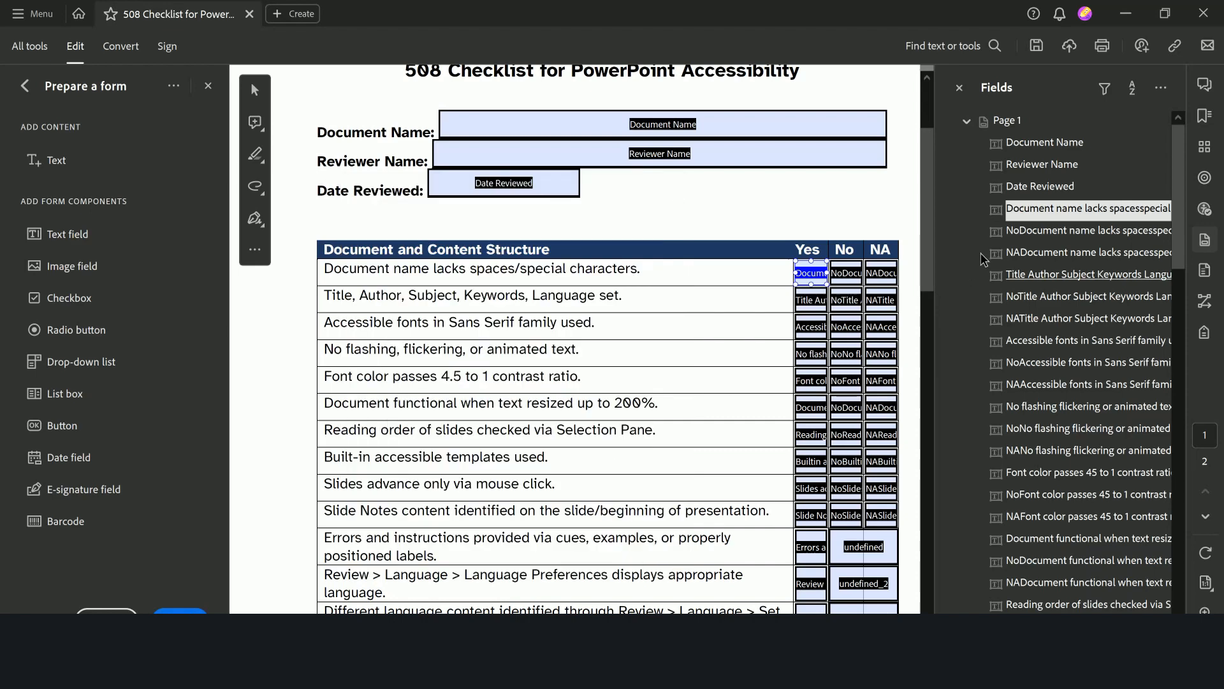
- Delete all auto-detected fields from the Document and Content Structure and Multimedia & Interactive Elements tables on page 1
scroll(811, 274, "down", 2)
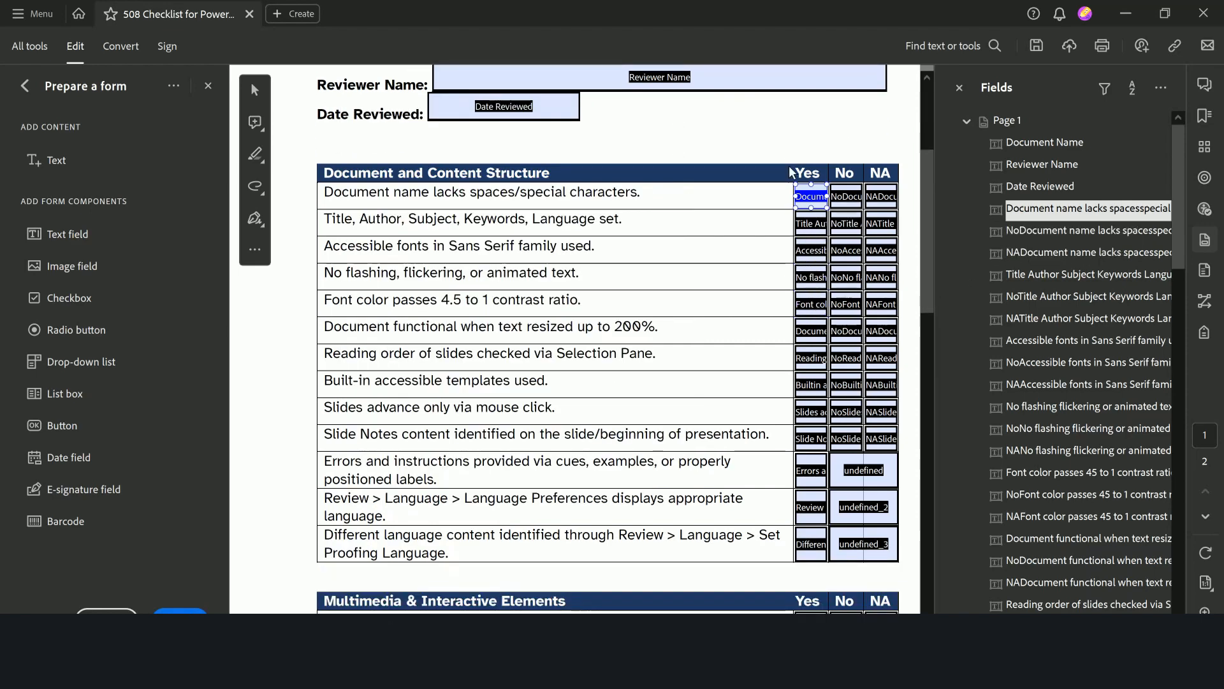
left_click_drag(791, 171, 917, 576)
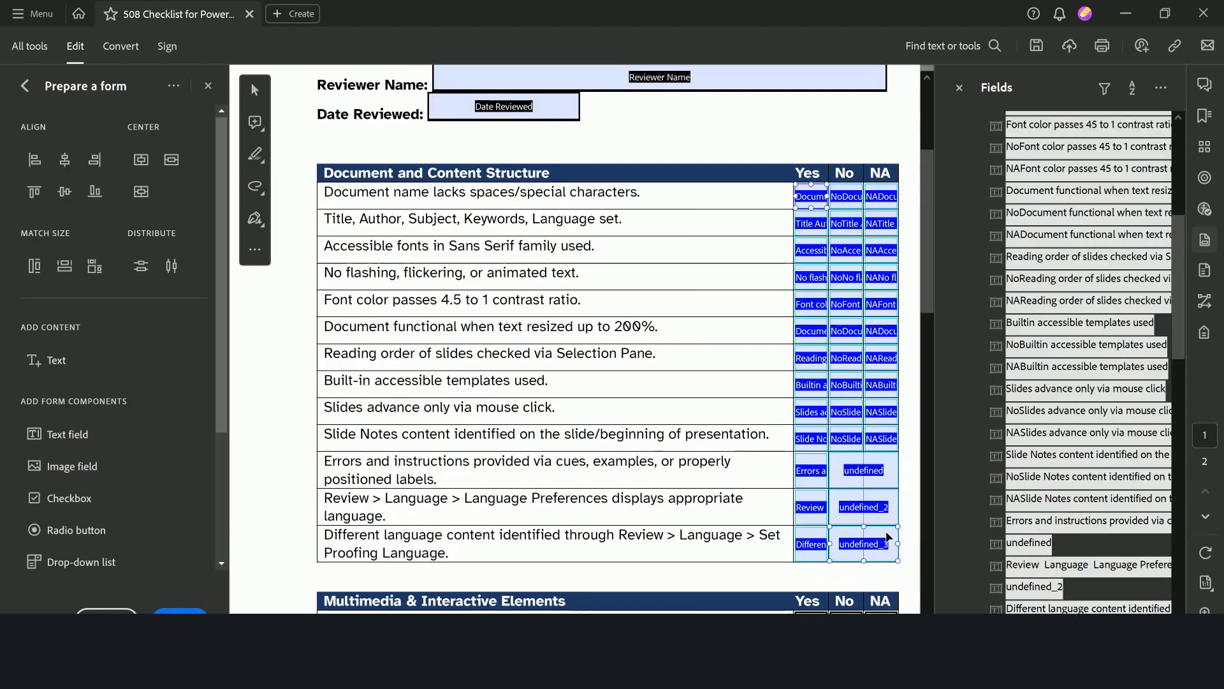
key("Delete")
scroll(871, 492, "down", 5)
left_click_drag(791, 406, 890, 529)
key("Delete")
scroll(875, 525, "up", 9)
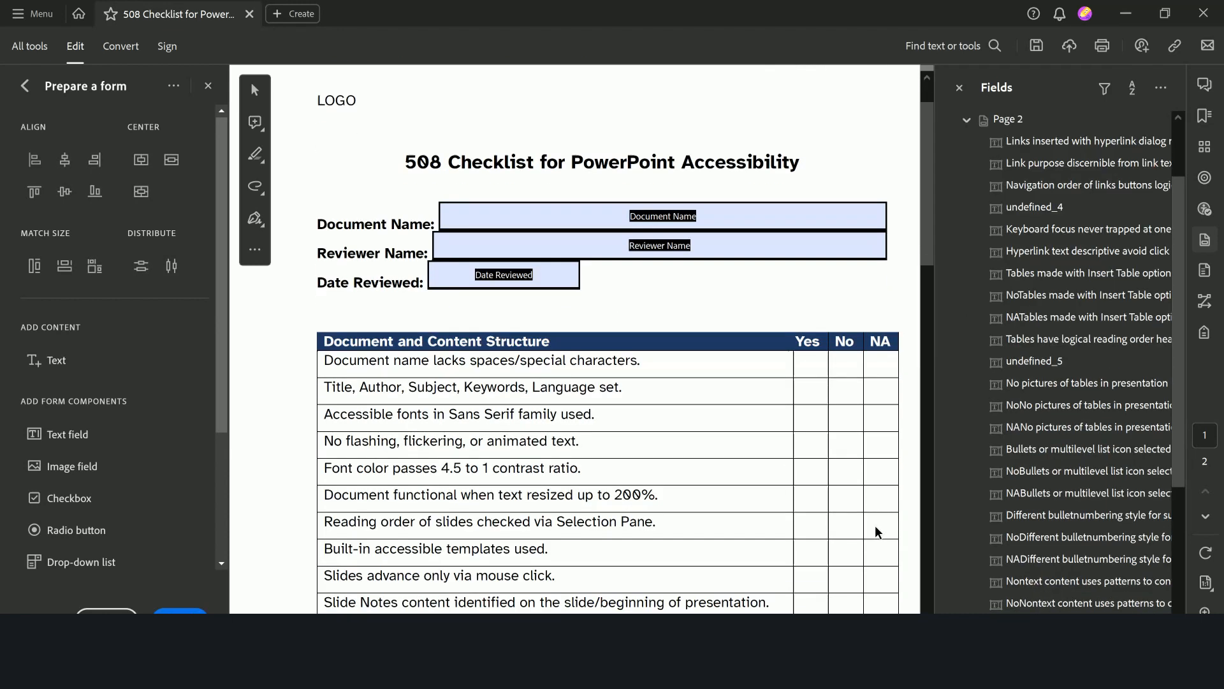
- Delete all auto-detected fields from the page 2 tables, including the links rows, Tables and Lists, and Visual Design
scroll(867, 528, "down", 10)
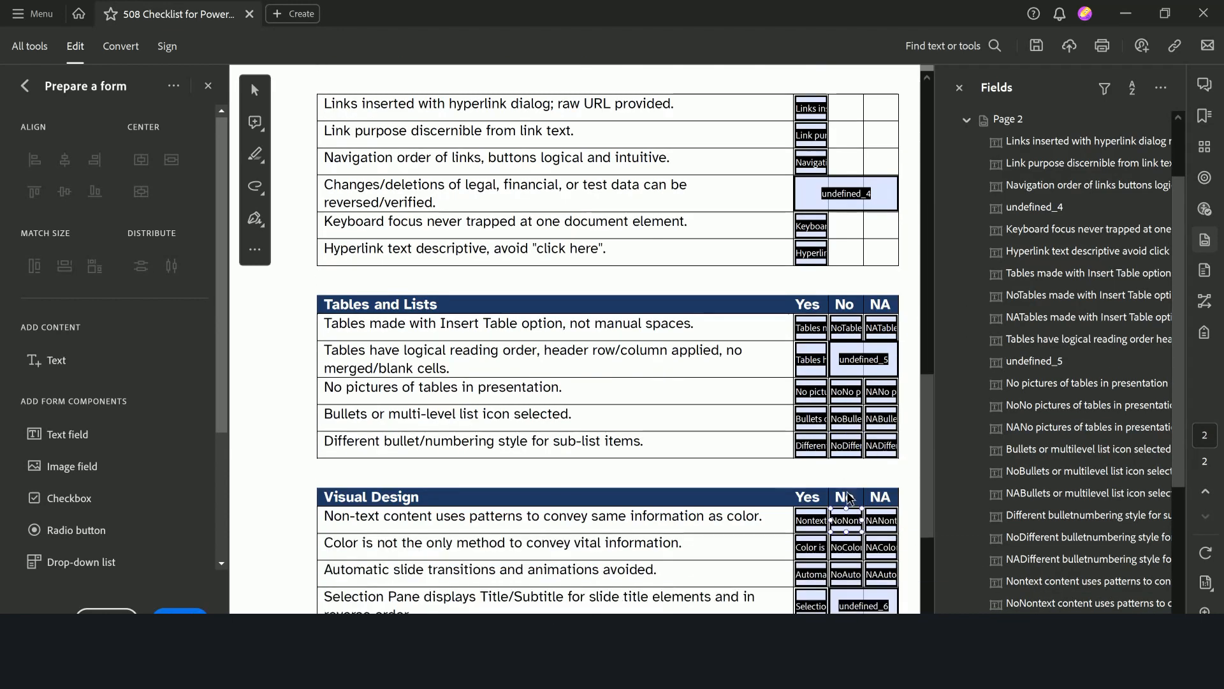
scroll(848, 497, "up", 1)
left_click_drag(783, 107, 926, 510)
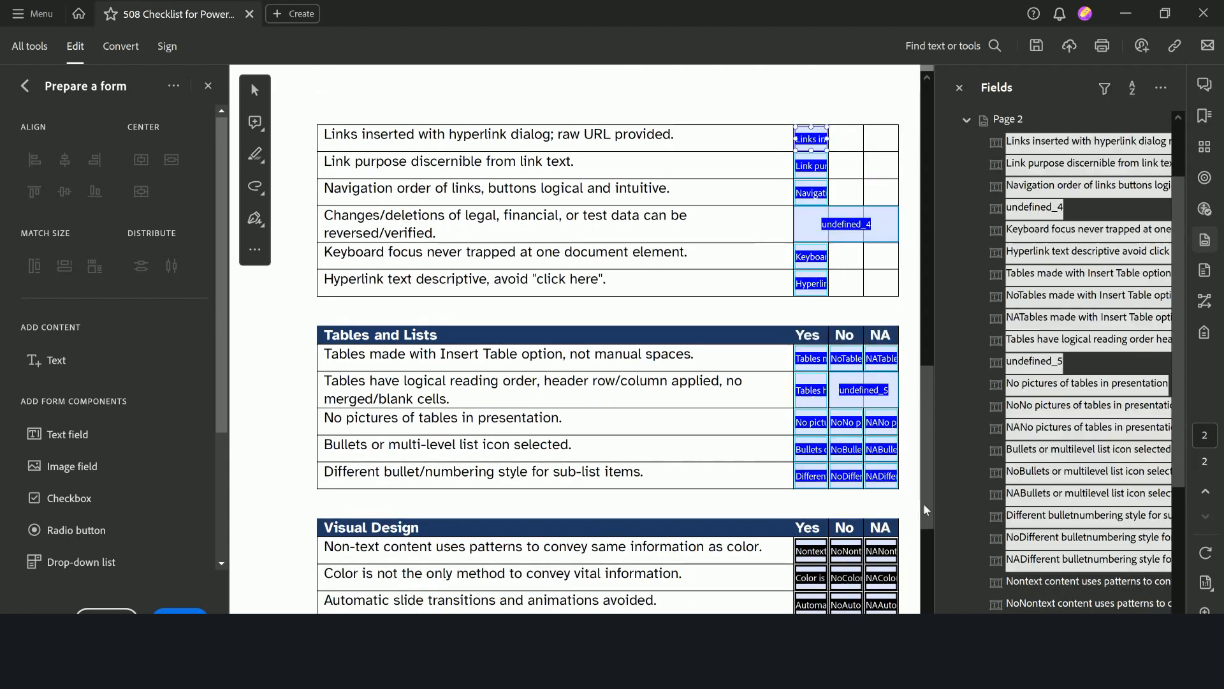
key("Delete")
scroll(925, 510, "down", 3)
left_click_drag(783, 322, 895, 537)
key("Delete")
- Place a checkbox in the Yes cell of the "Document name lacks spaces/special characters." row on page 1
scroll(922, 204, "up", 15)
scroll(921, 220, "down", 2)
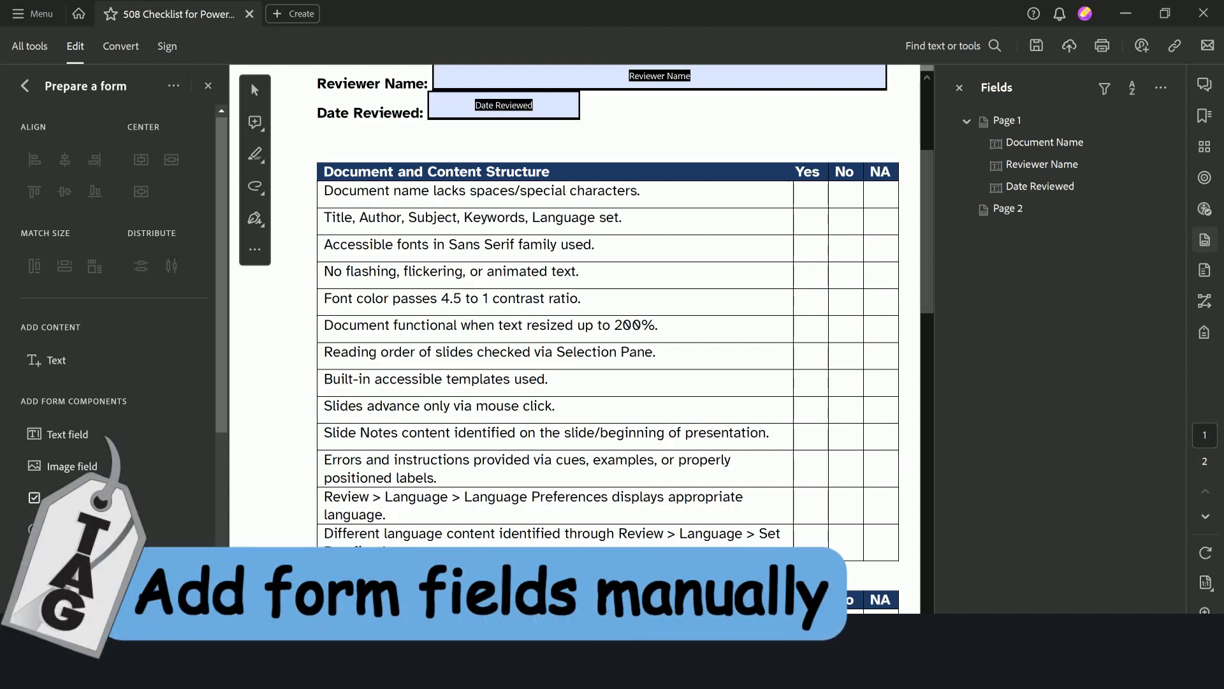
left_click(71, 498)
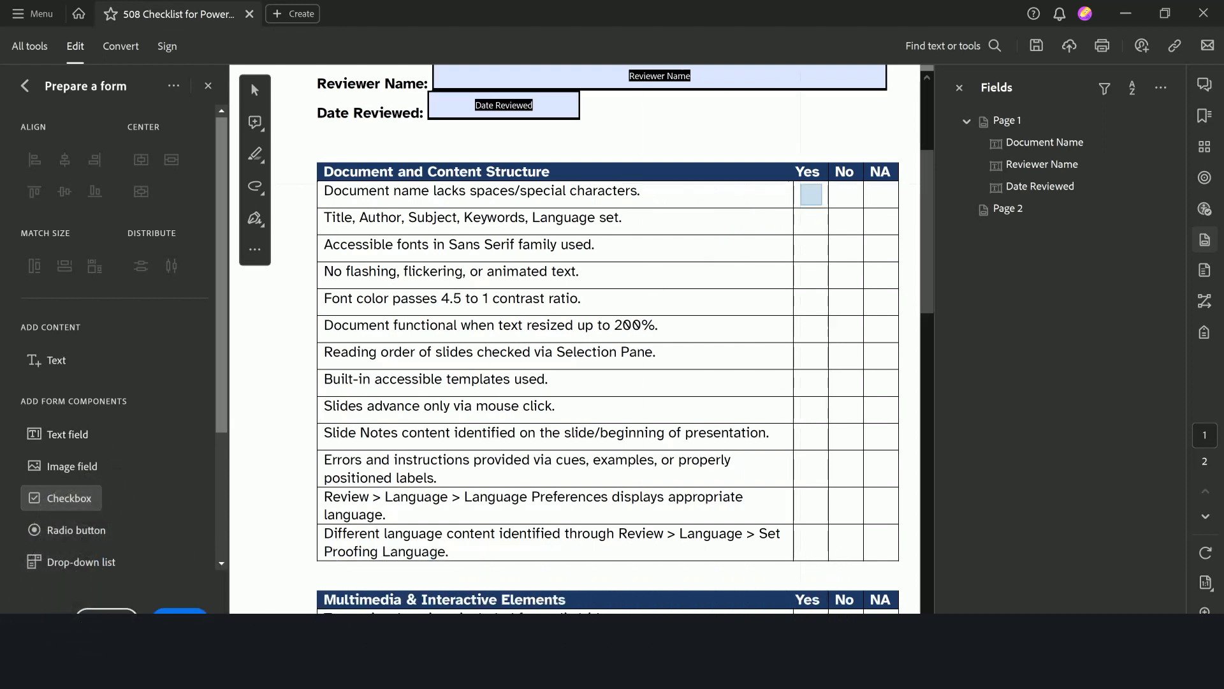
left_click(810, 194)
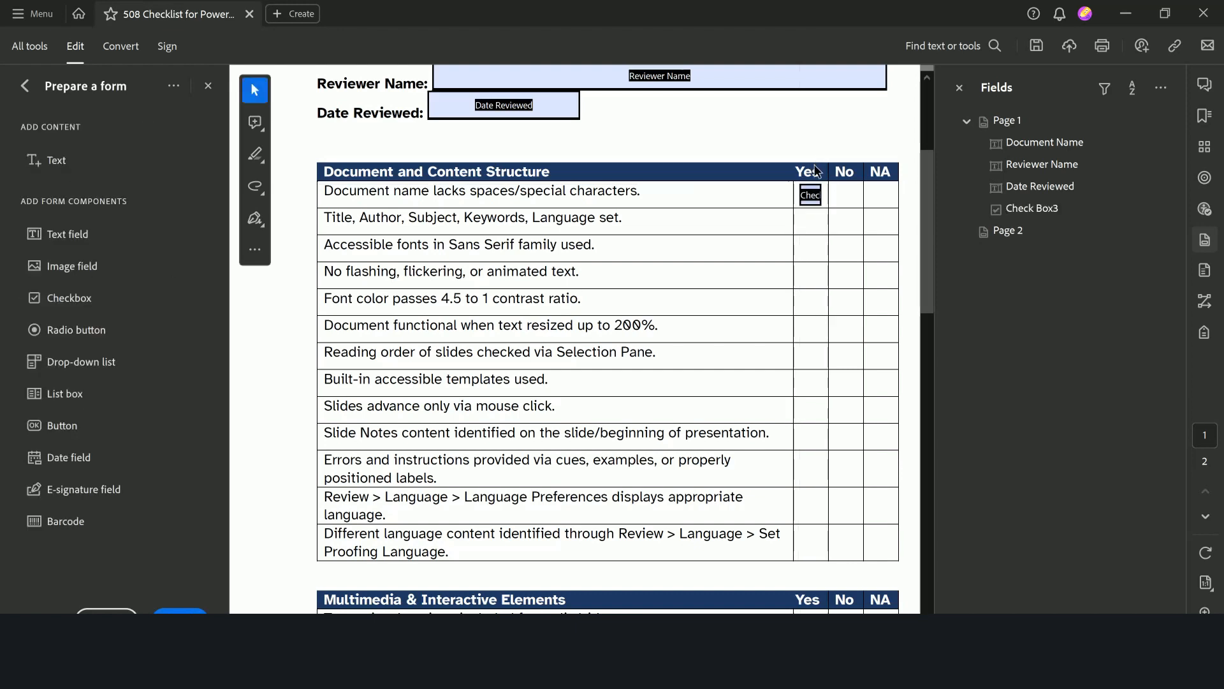
- Create multiple copies of the checkbox in the first Yes cell, 13 down and 3 across
right_click(812, 192)
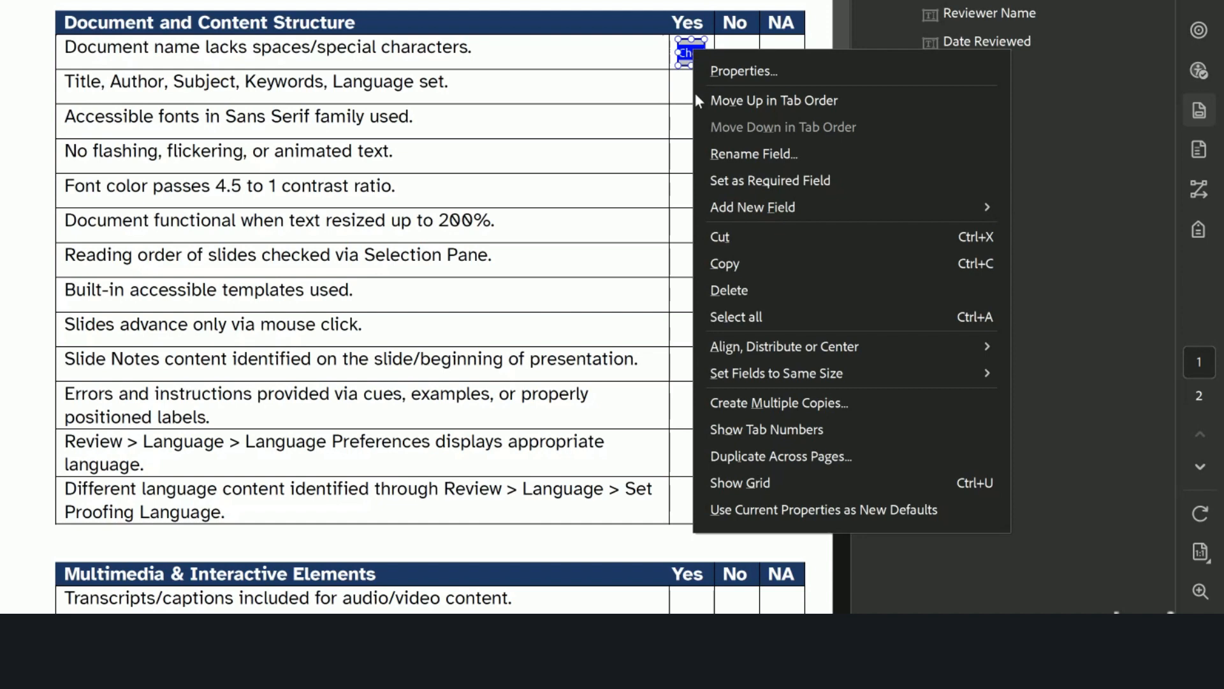
mouse_move(802, 355)
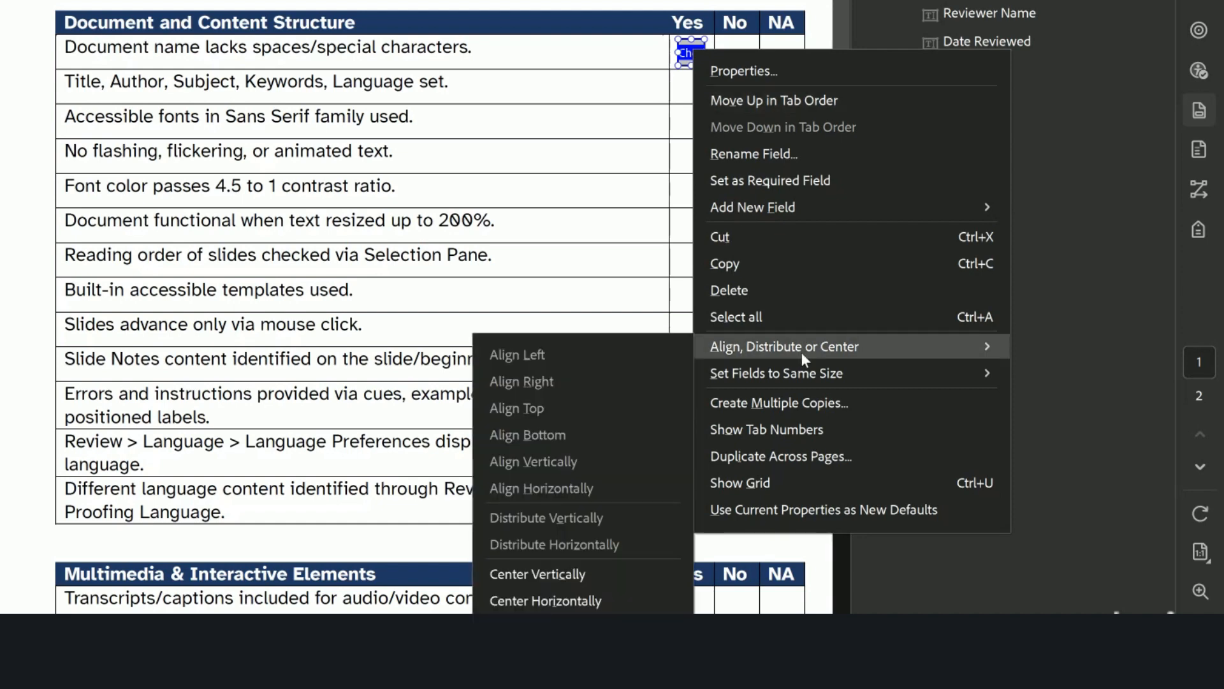
left_click(782, 407)
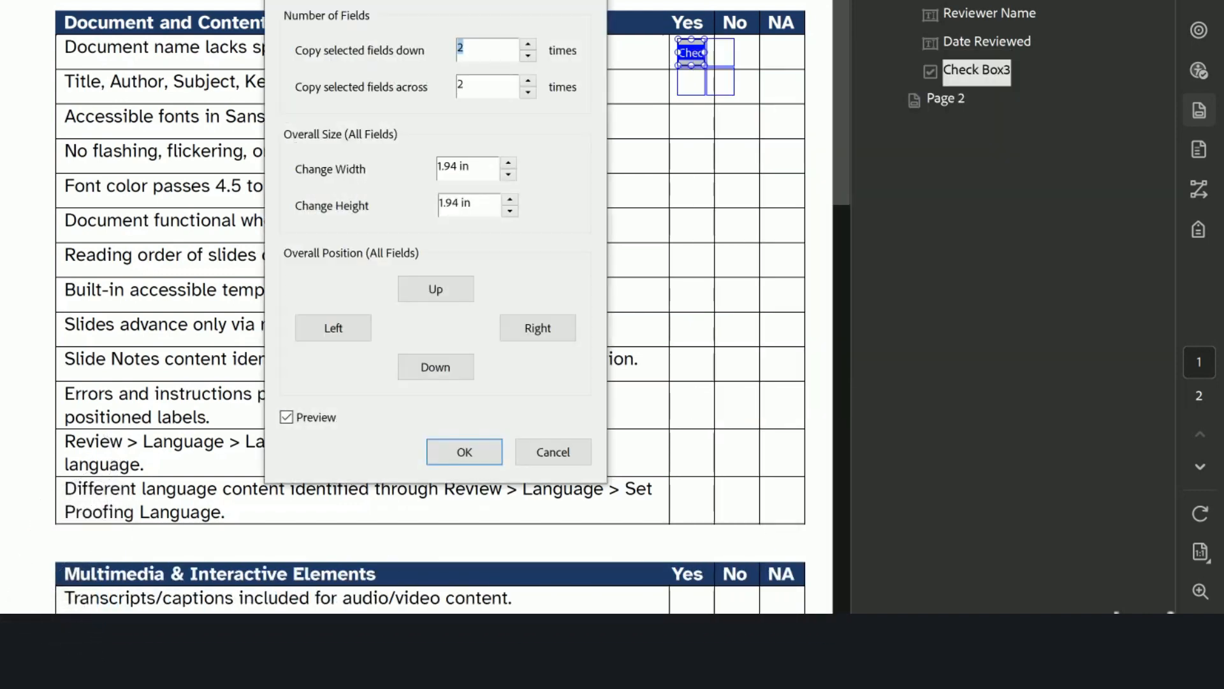
left_click(527, 83)
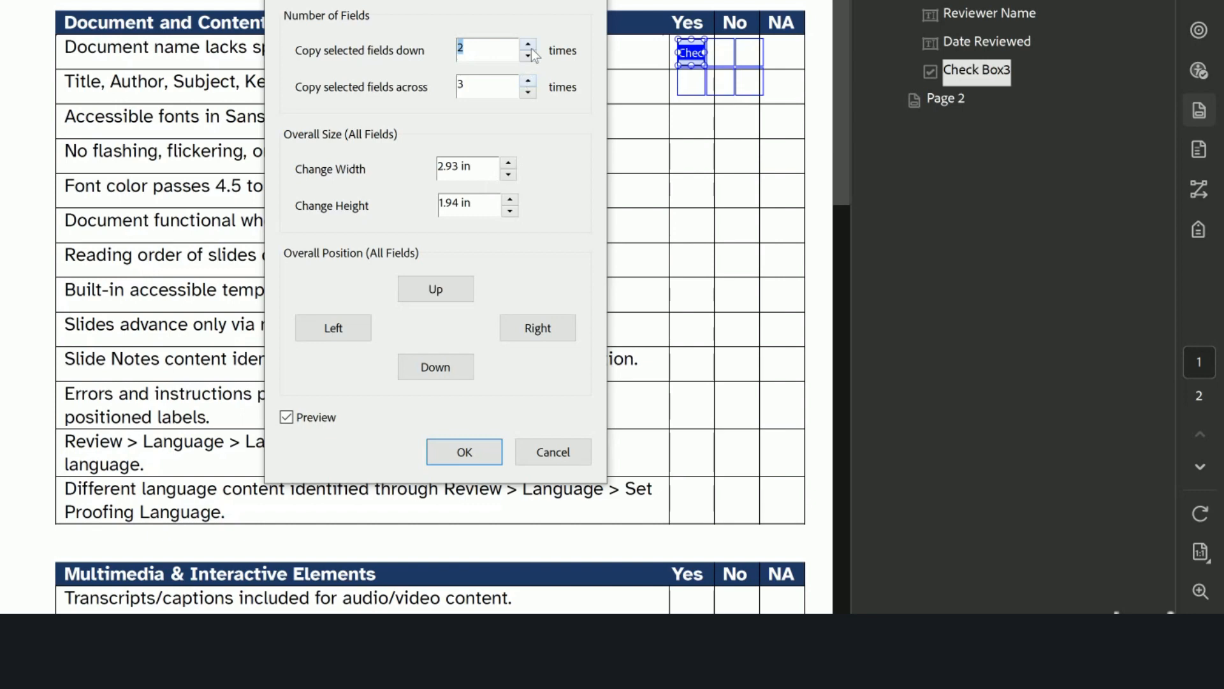
left_click(531, 58)
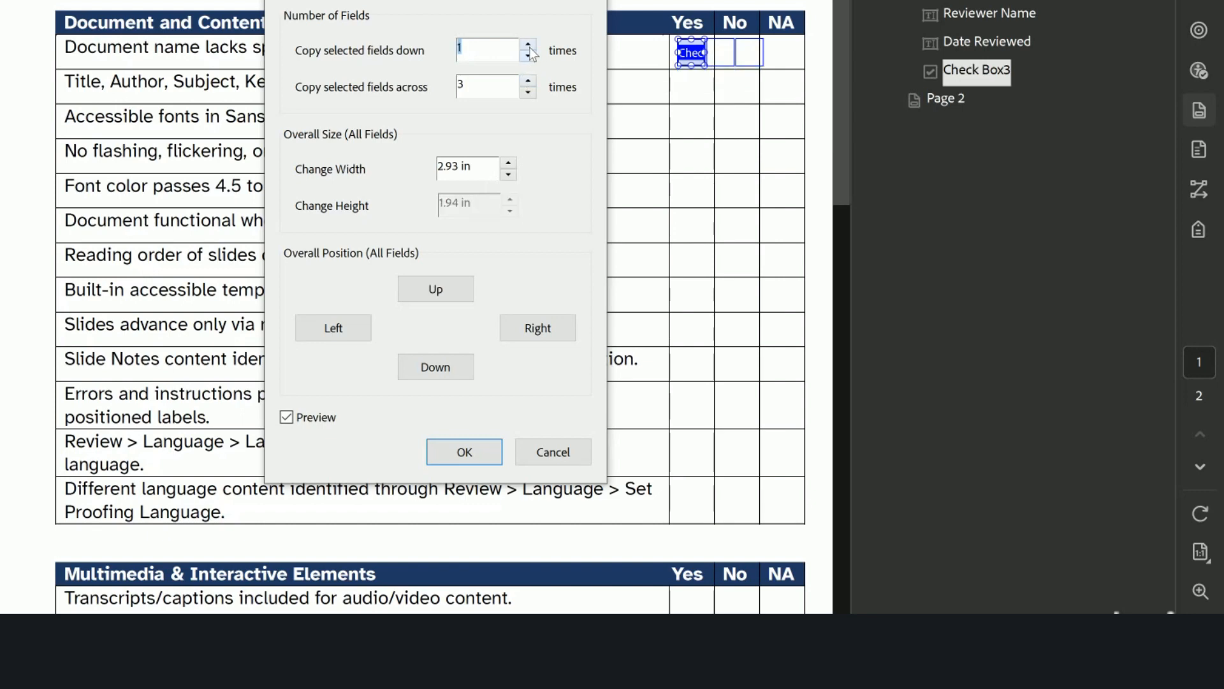
left_click(528, 45)
left_click(528, 46)
left_click(528, 46)
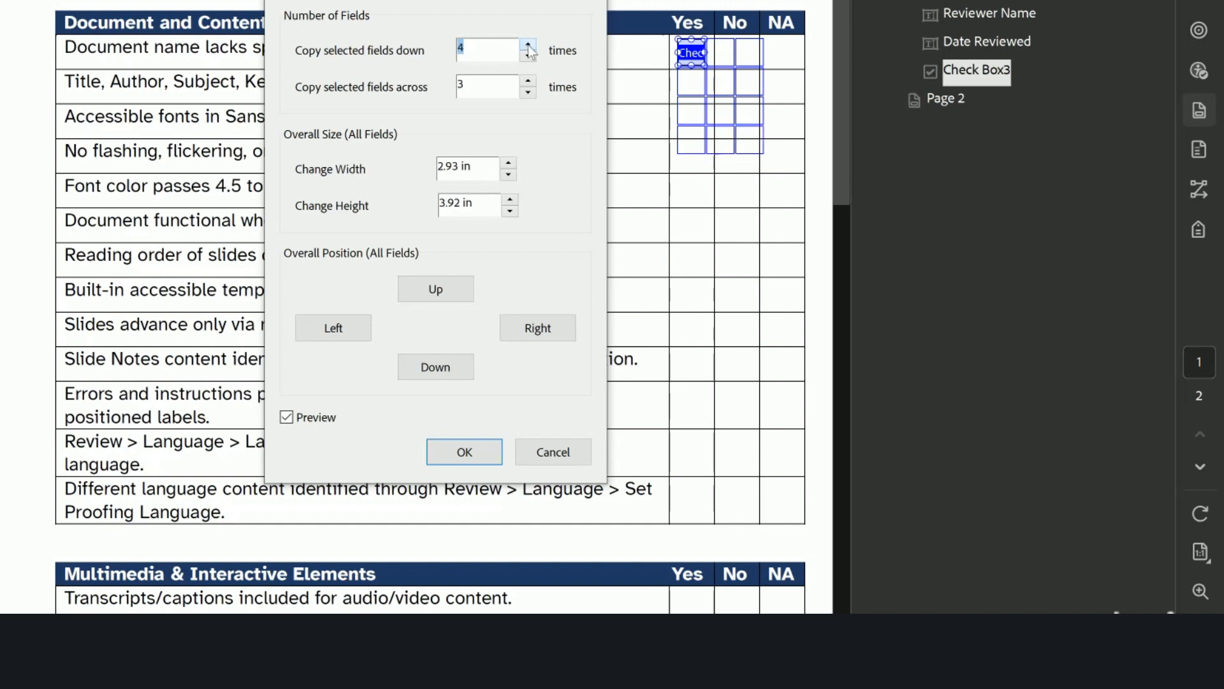
left_click(528, 46)
left_click(528, 46)
left_click(528, 45)
left_click(528, 45)
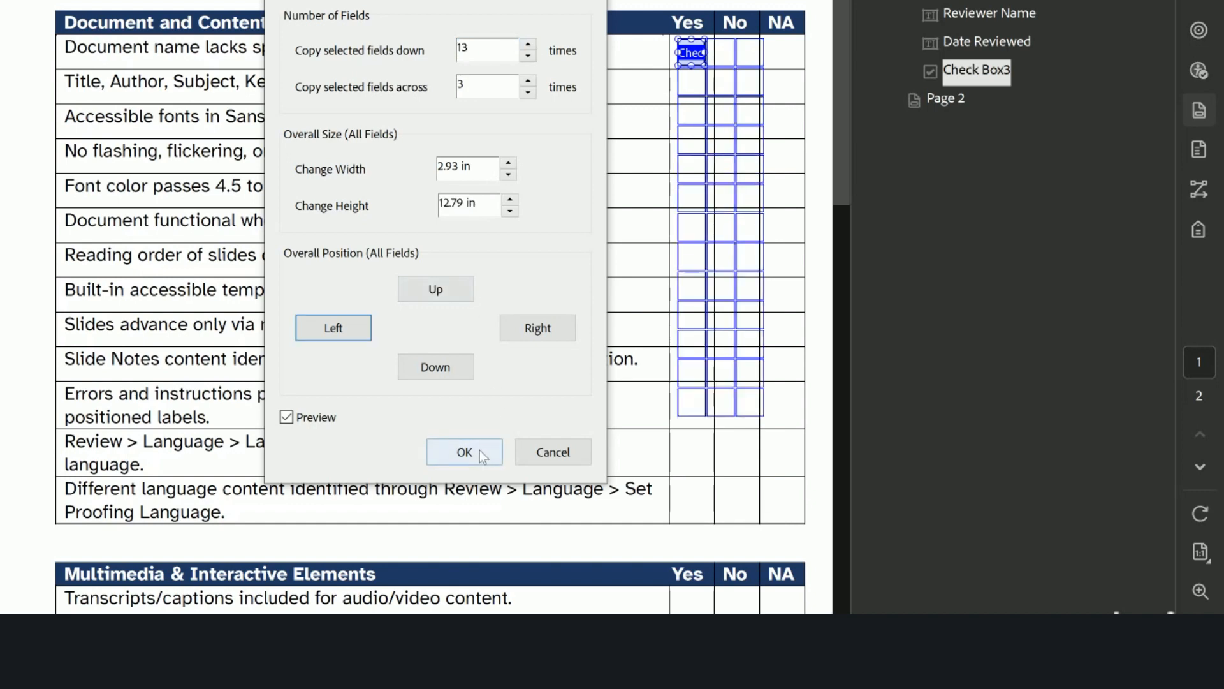
left_click(479, 450)
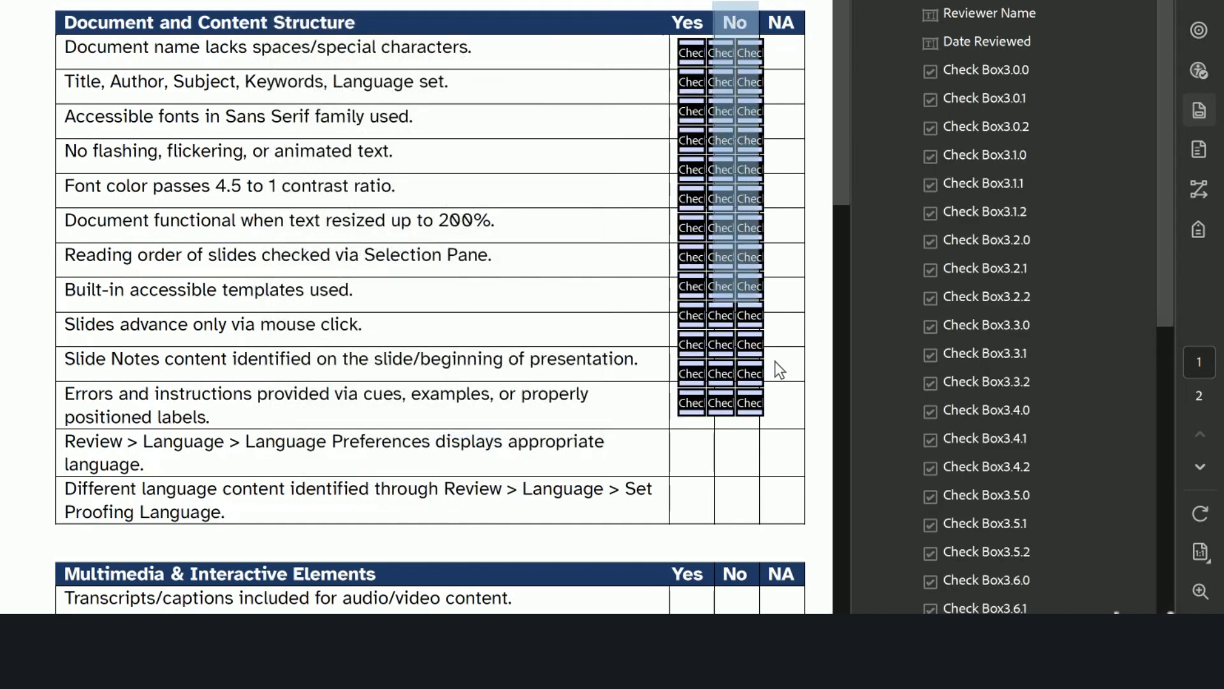
- Shift the second and third checkbox columns right so the second column sits in the No cells
key("Right")
key("Right")
key("Right")
key("Right")
key("Right")
key("Right")
key("Right")
key("Right")
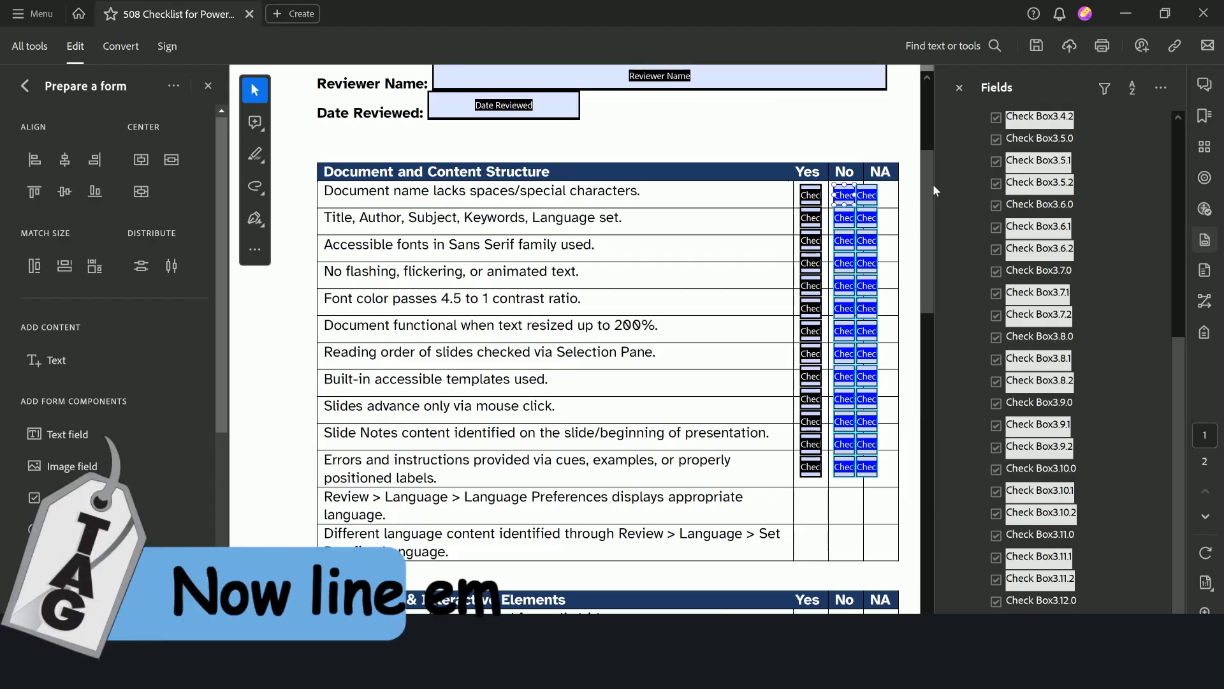
- Shift the third checkbox column right until it is centred in the NA cells
left_click(725, 19)
left_click_drag(854, 158, 896, 521)
key("Right")
key("Right")
key("Right")
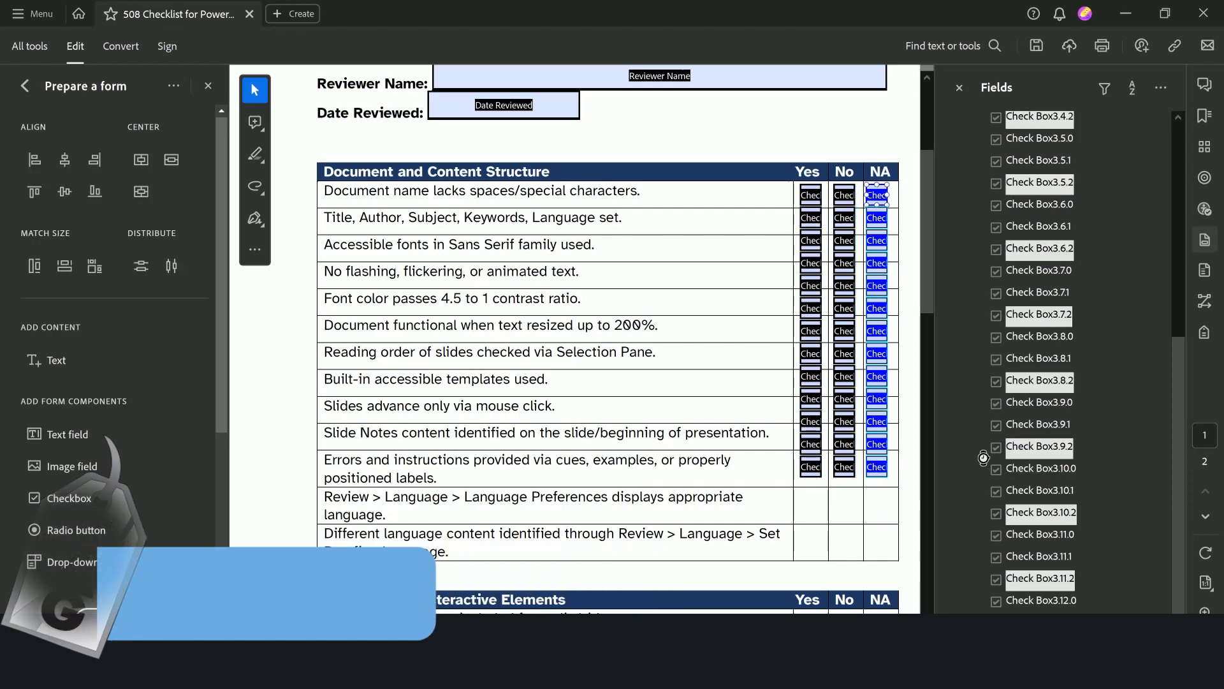
key("Right")
key("Right")
key("Right")
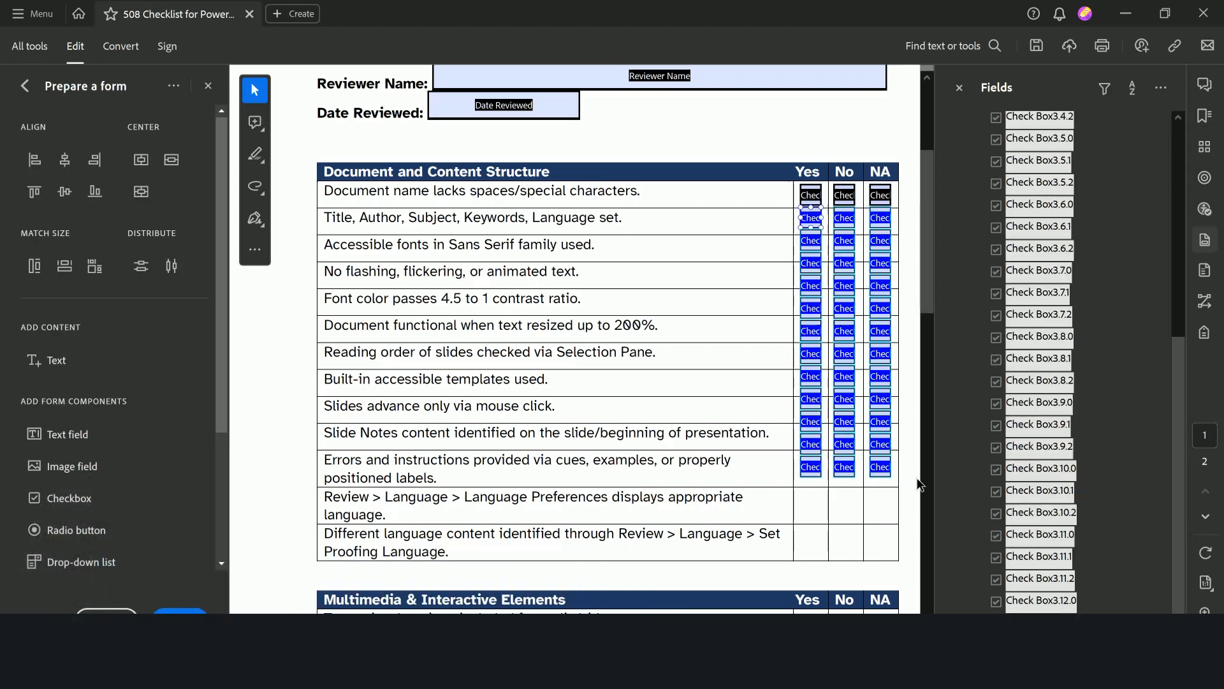
- Nudge all checkboxes below the first row down so the second row fits the "Title, Author, Subject, Keywords, Language set." row
key("Down")
key("Down")
key("Down")
key("Down")
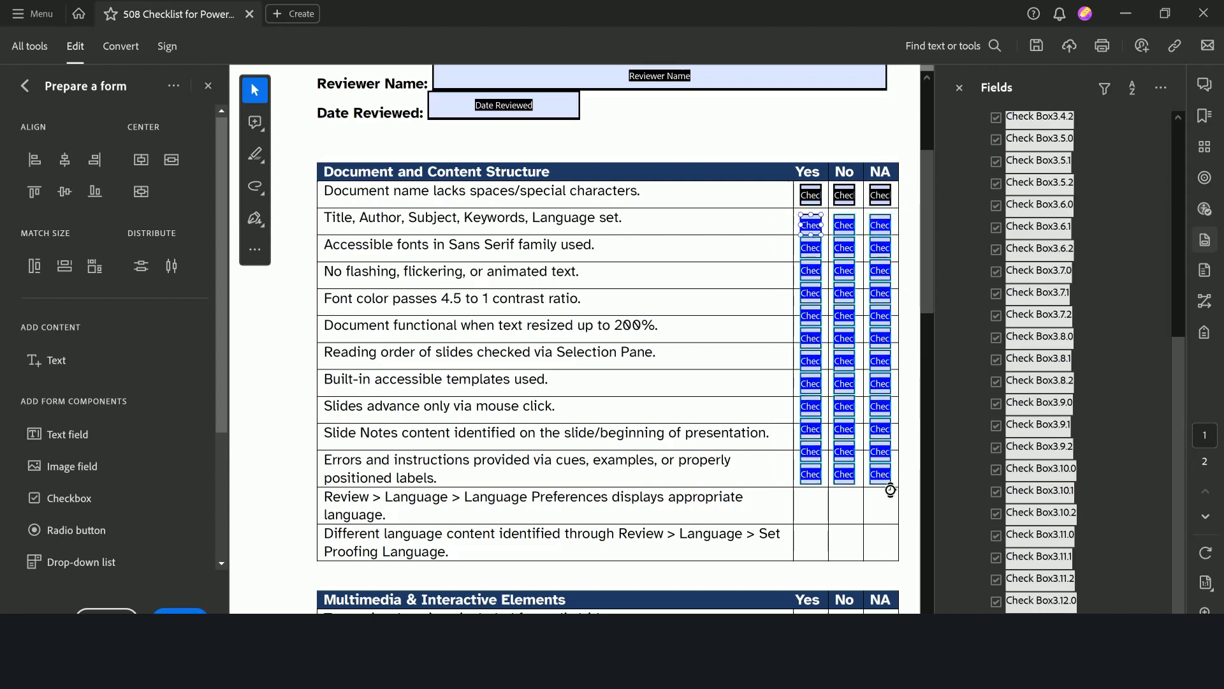
key("Up")
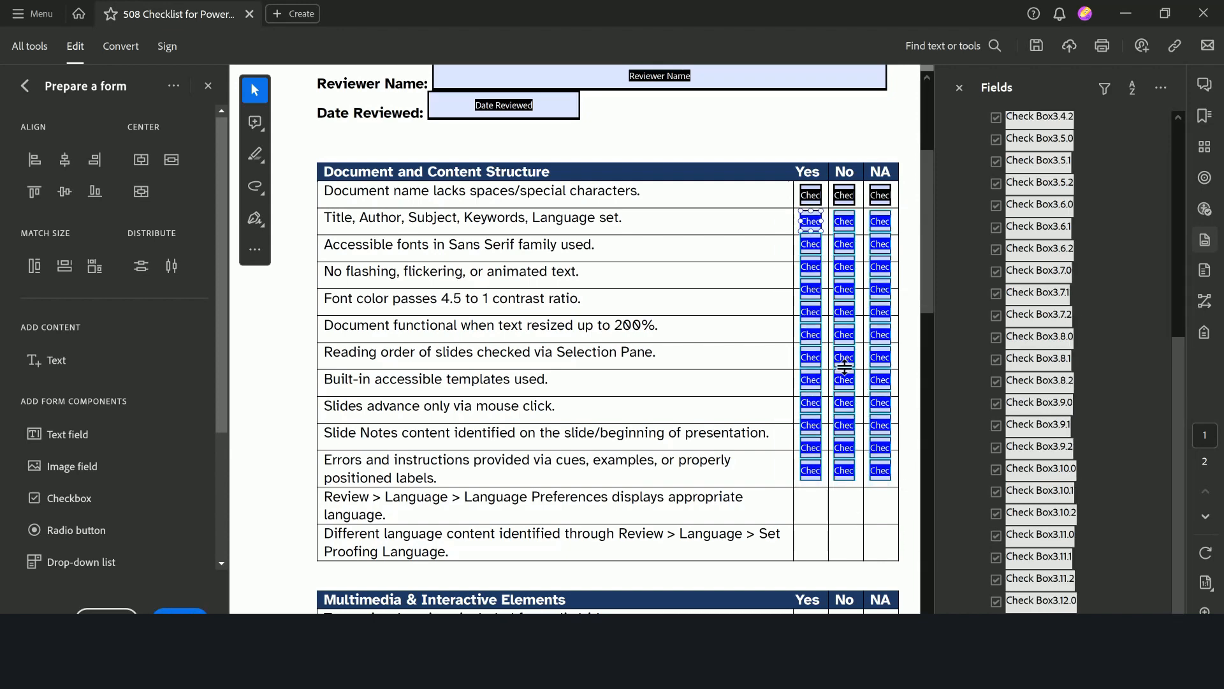
- Lower the remaining checkboxes to align those in the "Accessible fonts" and "No flashing" rows
left_click(786, 243)
left_click_drag(785, 244, 900, 486)
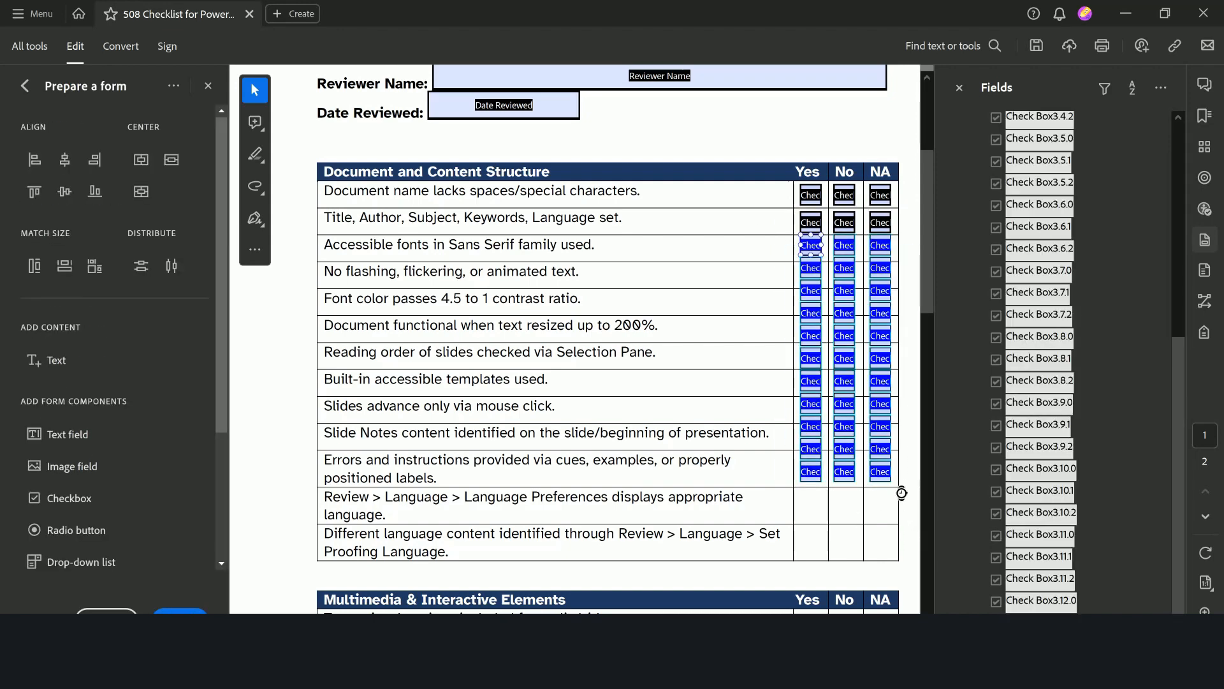
left_click(771, 286)
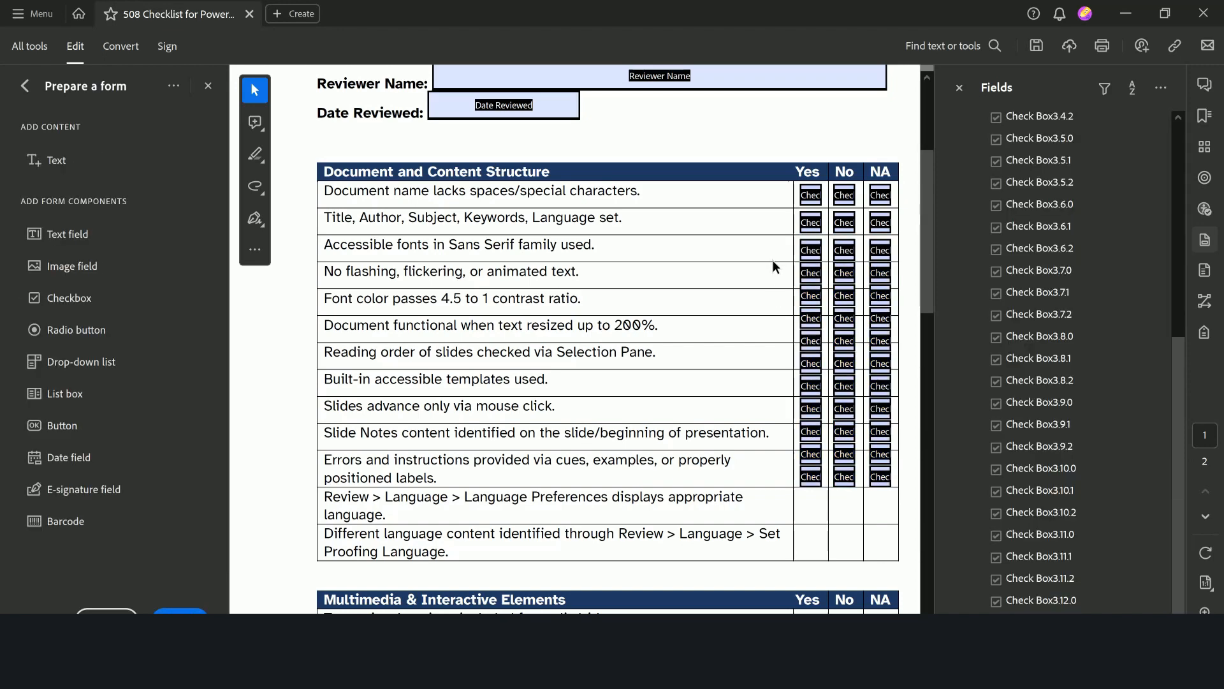
left_click_drag(773, 261, 908, 491)
- Move the remaining checkboxes down so the rows from "Font color passes" to "Reading order of slides" are aligned
left_click_drag(761, 293, 919, 510)
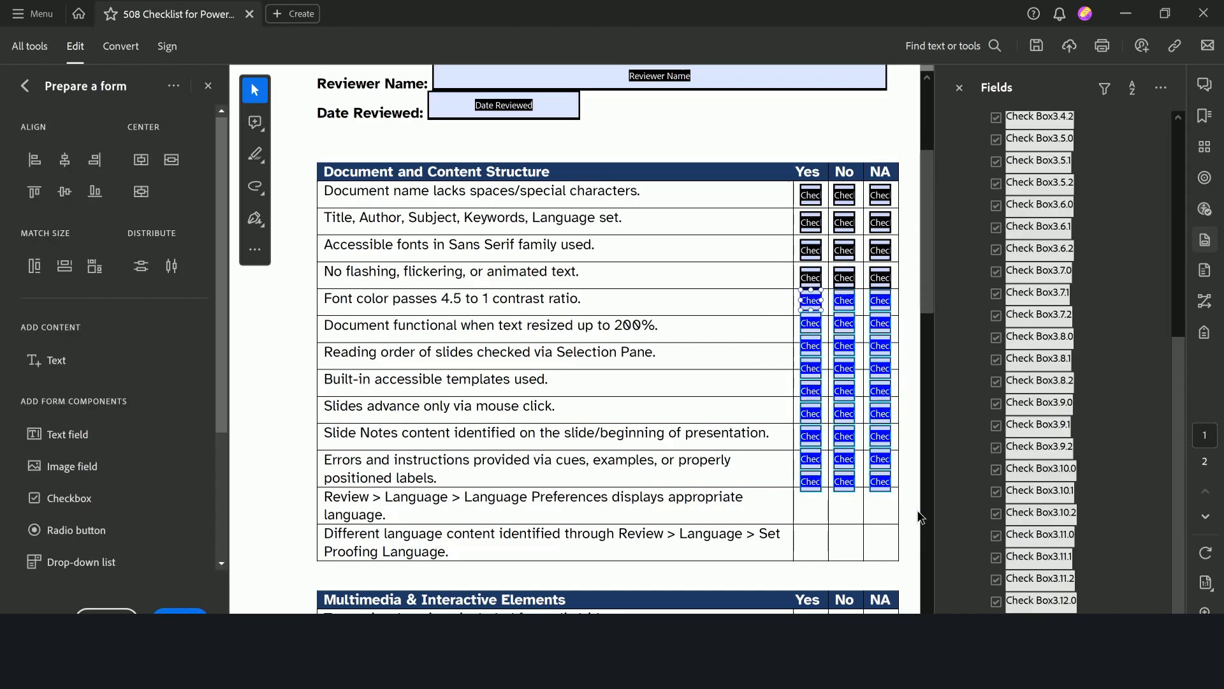
key("Down")
key("Down")
key("Down")
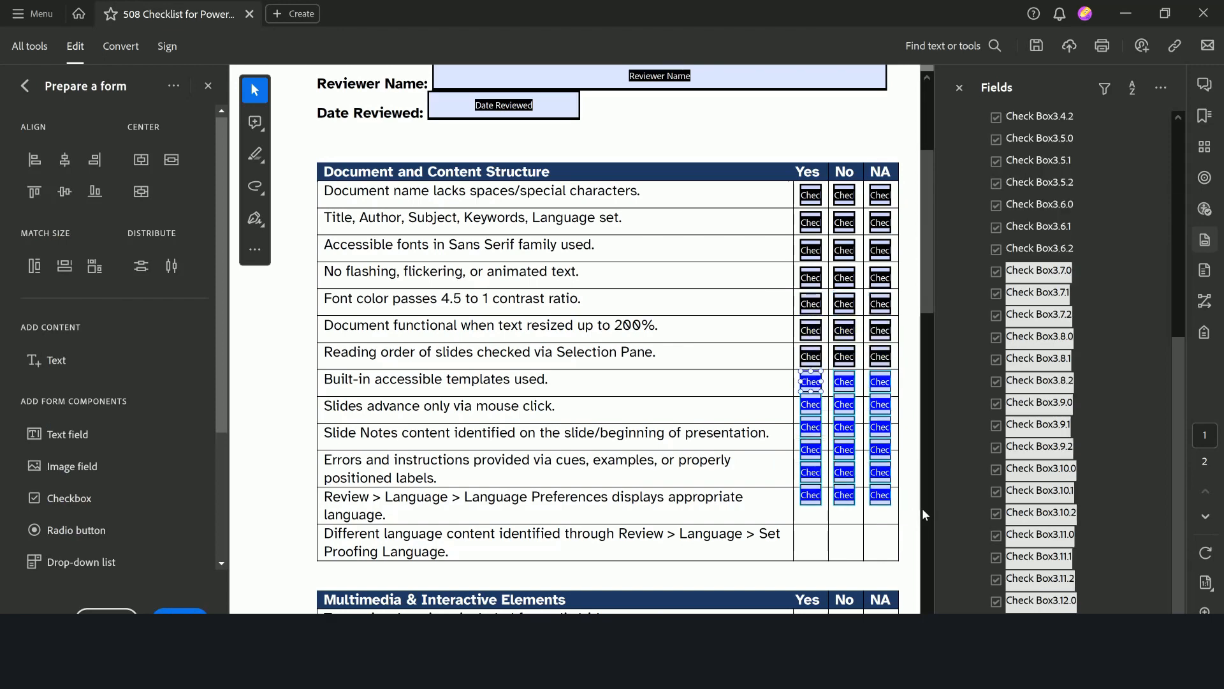
- Move the remaining checkboxes down to line up the rows from "Built-in accessible templates" to "Slide Notes content"
key("Down")
key("Down")
key("Down")
left_click(787, 405)
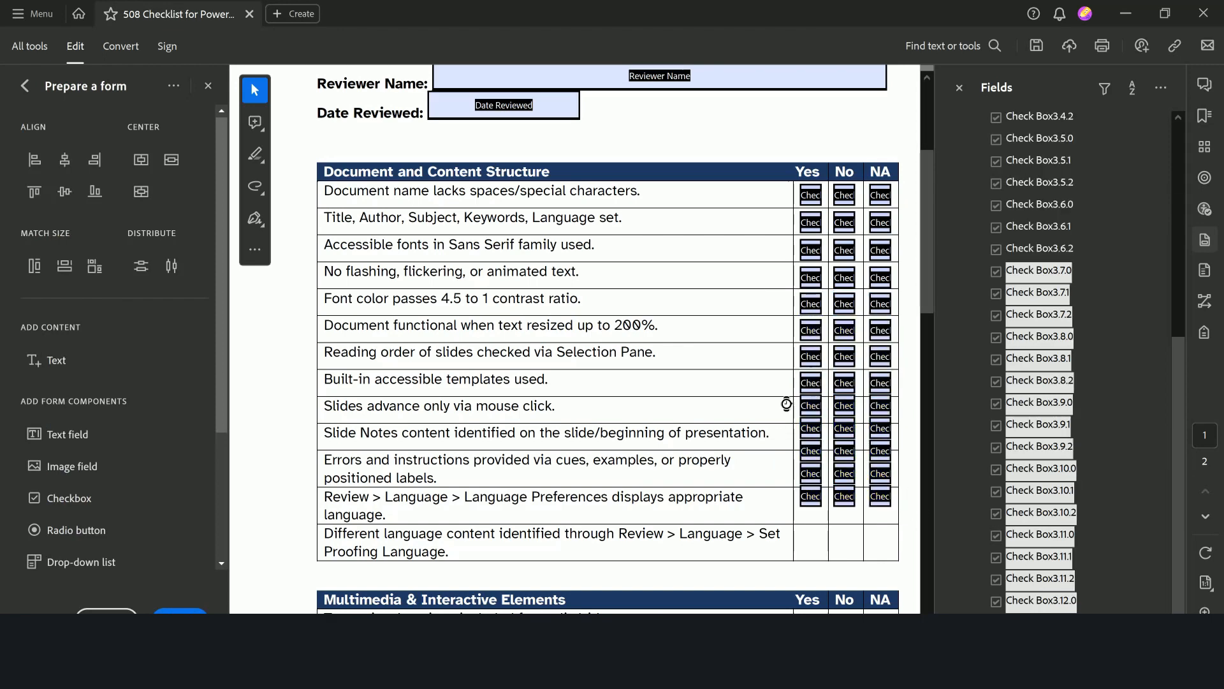
left_click(792, 458)
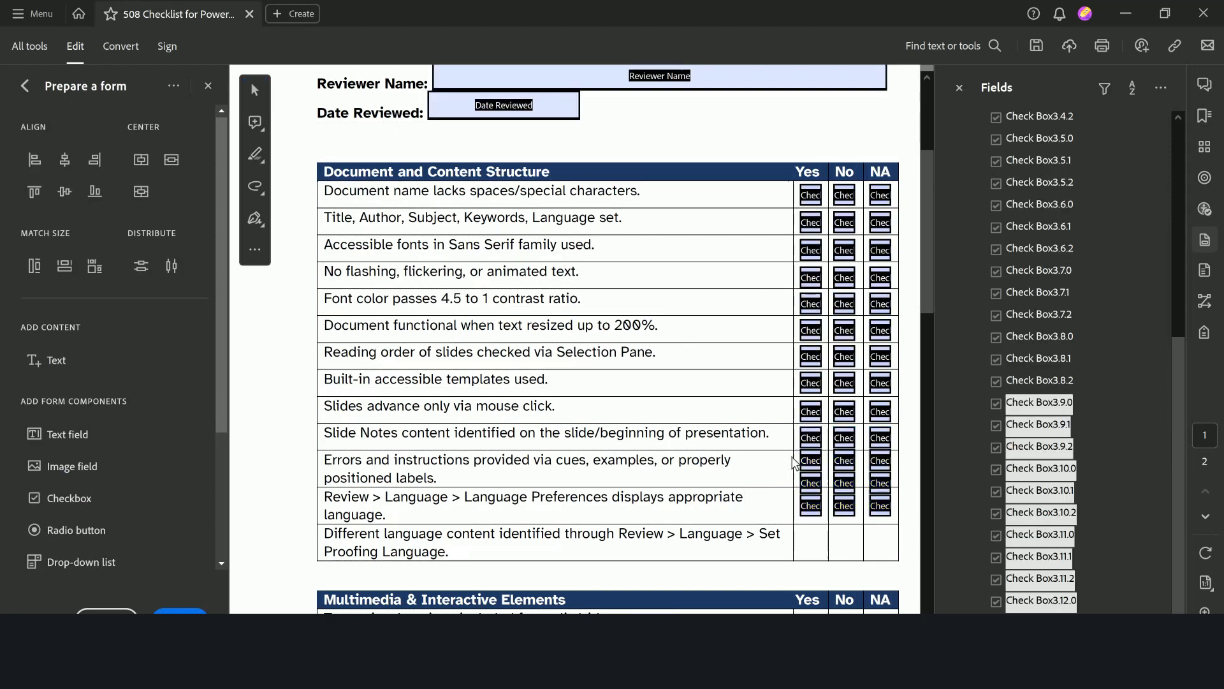
- Centre the checkboxes in the last three Document and Content Structure rows, and leave form editing
left_click_drag(792, 461, 905, 531)
key("Down")
key("Down")
key("Down")
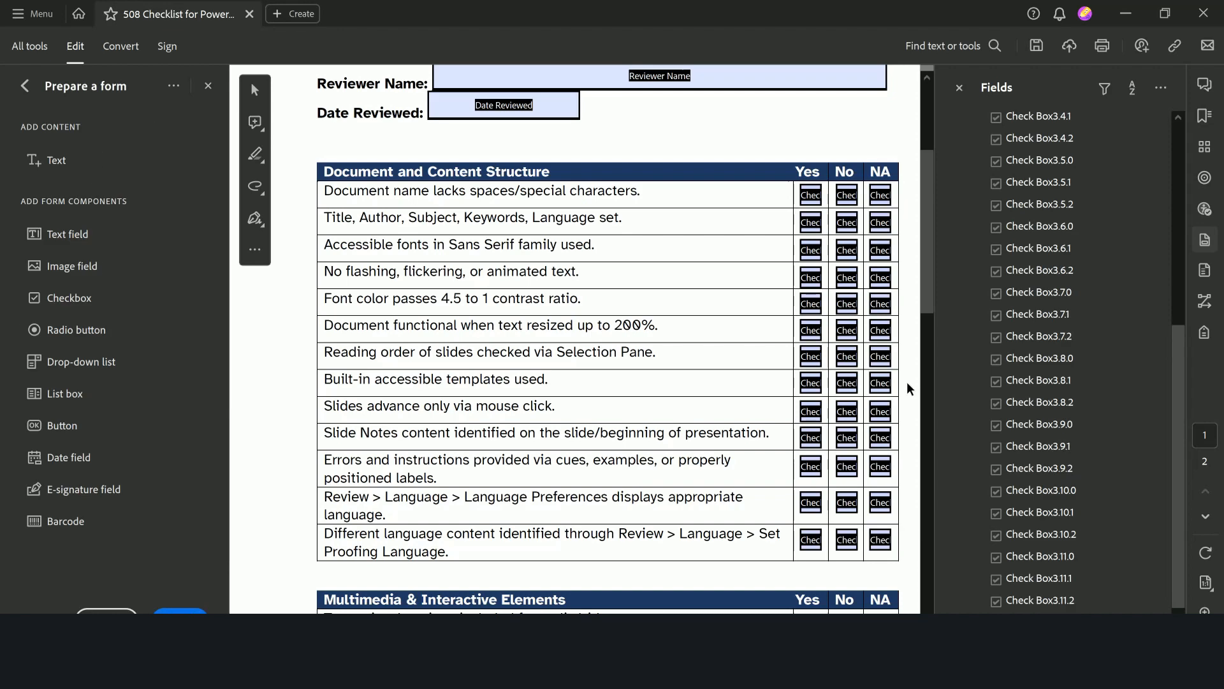
left_click(256, 90)
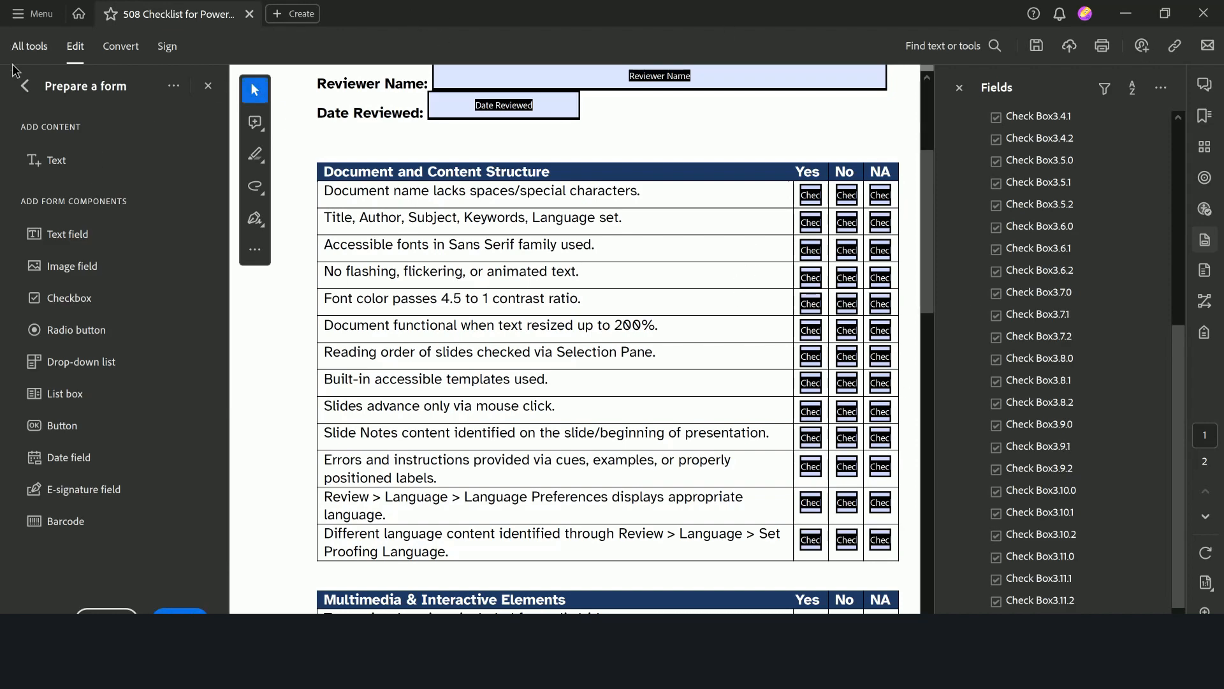
left_click(24, 85)
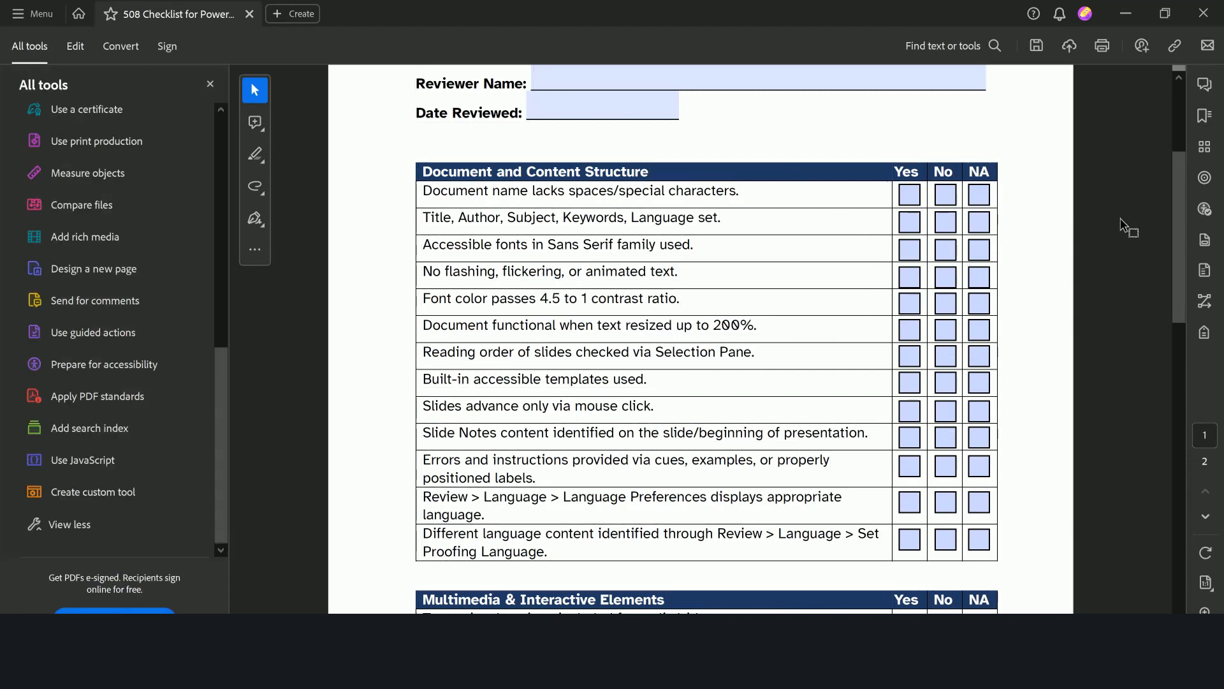
- Run an accessibility check on the document with the preset options
left_click(104, 364)
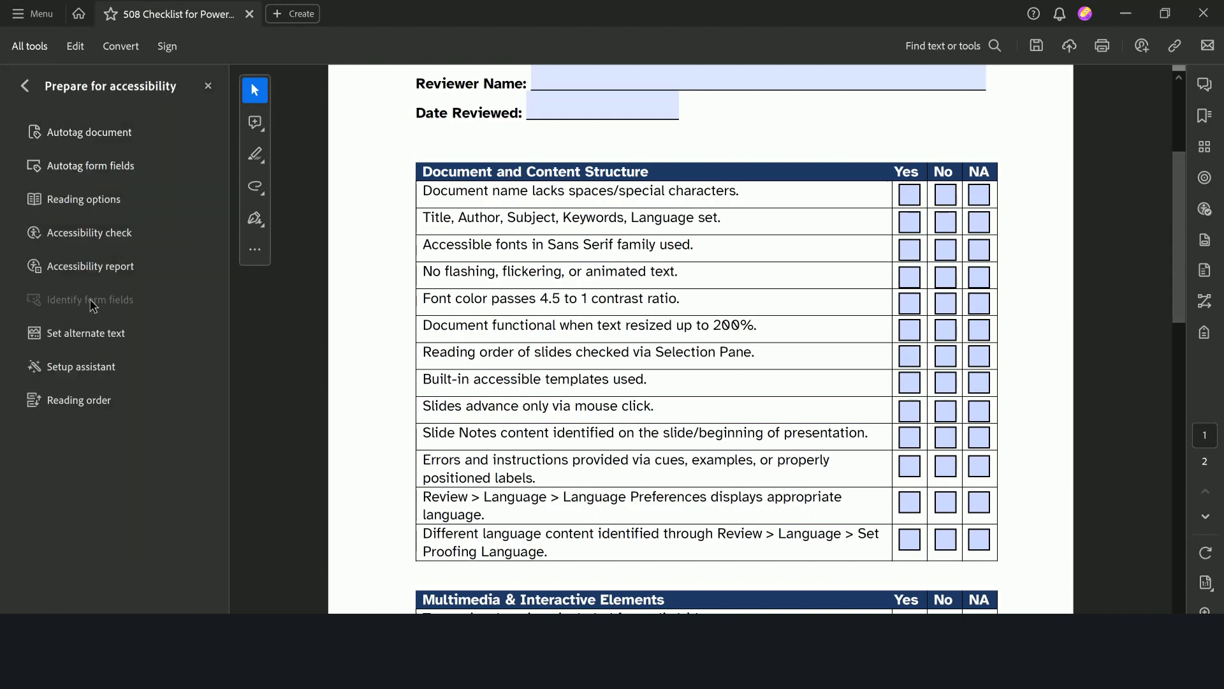
left_click(110, 231)
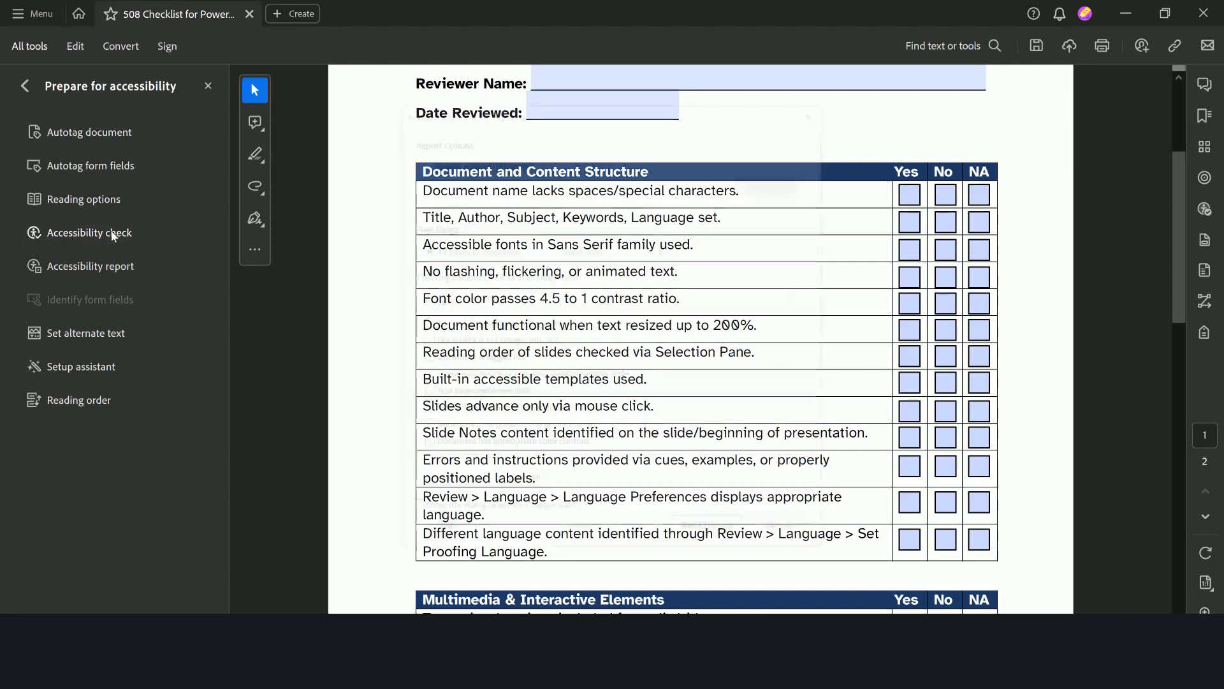
left_click(711, 533)
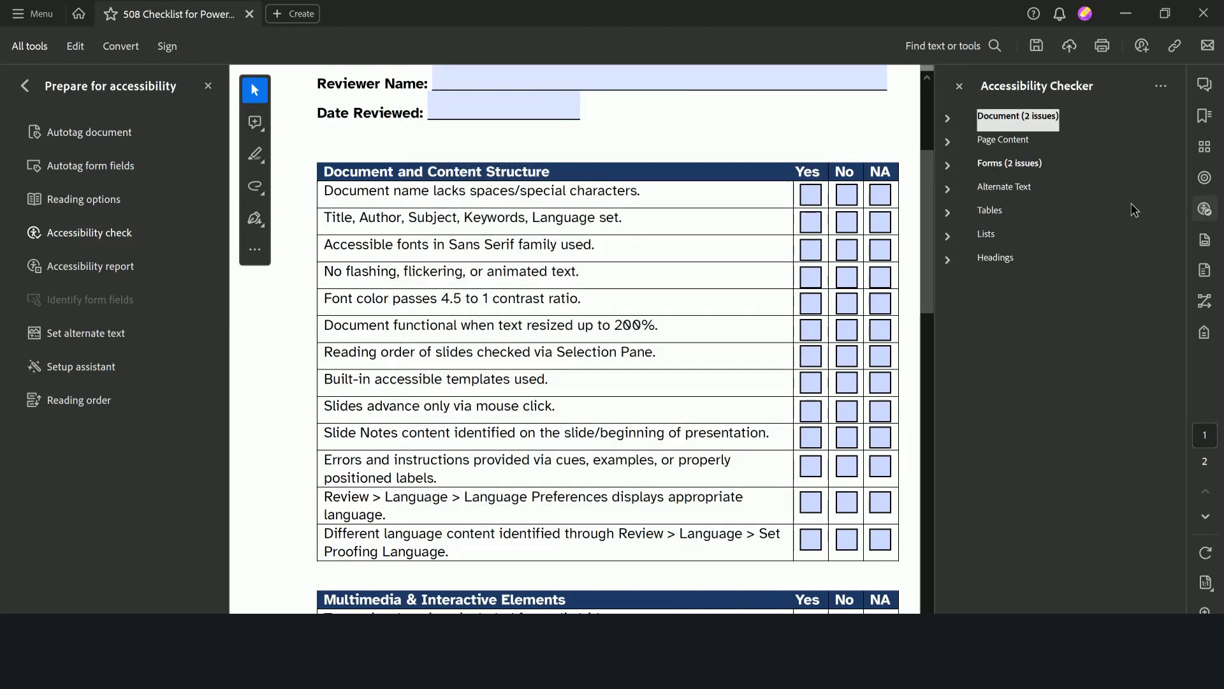
- Examine the Forms issues in the accessibility results, locating Field 1, Field 2 and Field 39 on the page
left_click(946, 167)
left_click(960, 186)
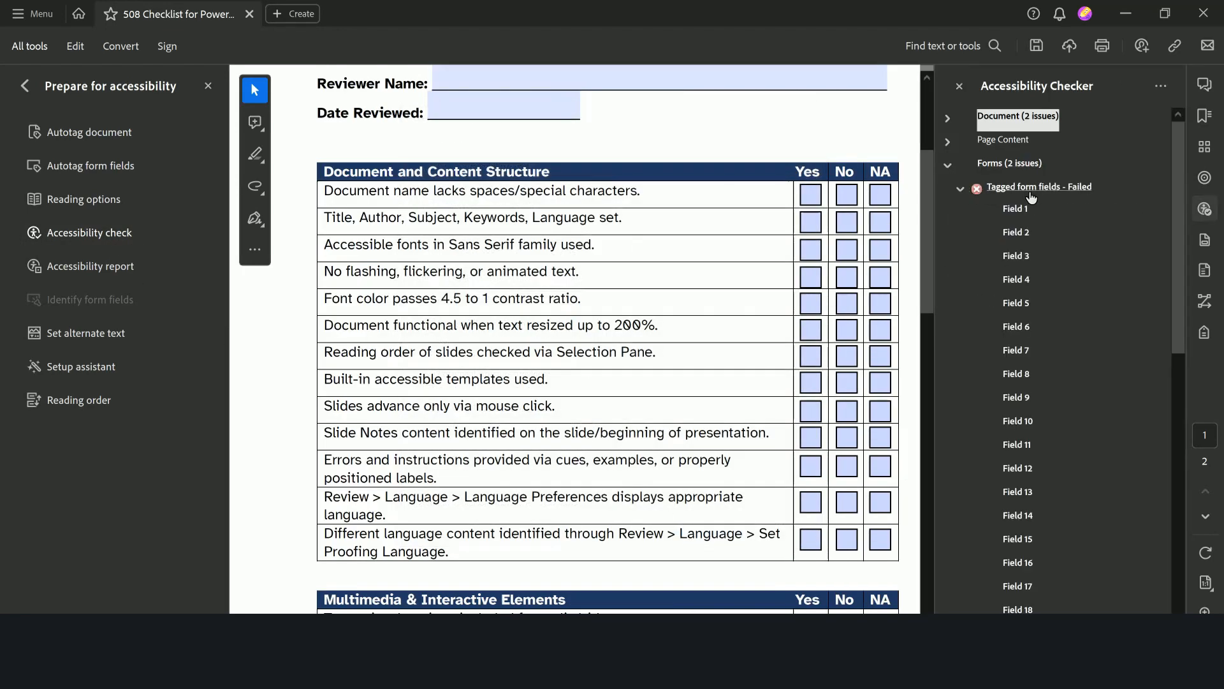
left_click(1022, 213)
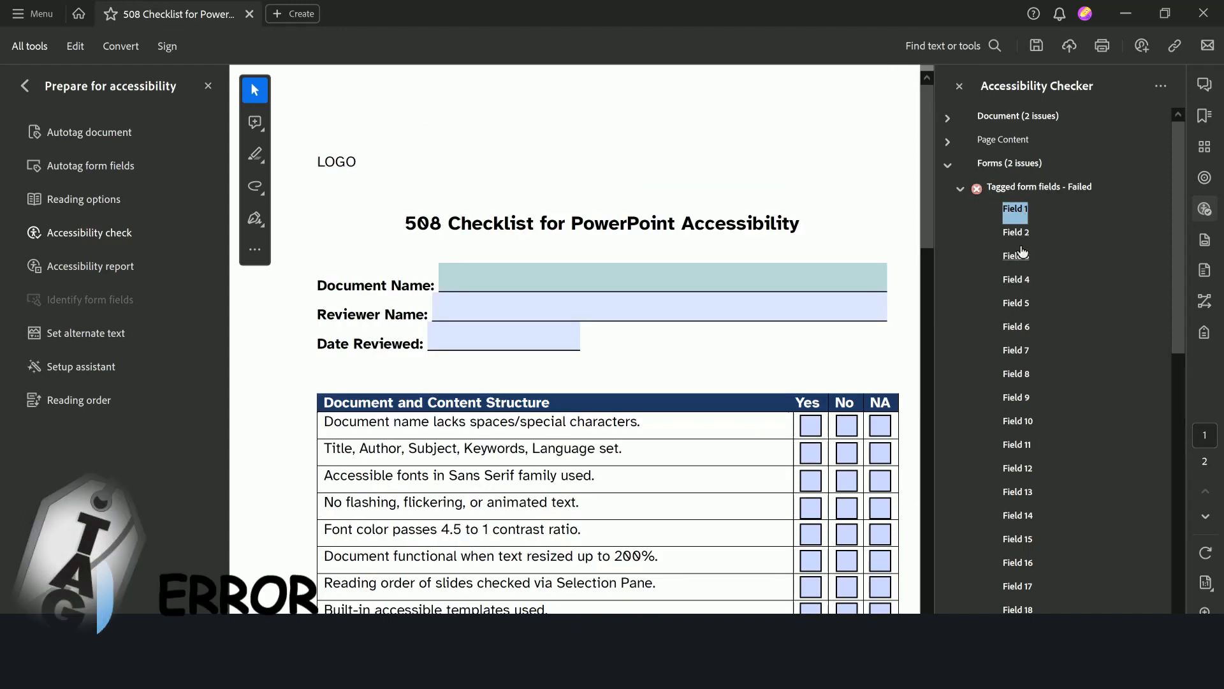
left_click(1017, 237)
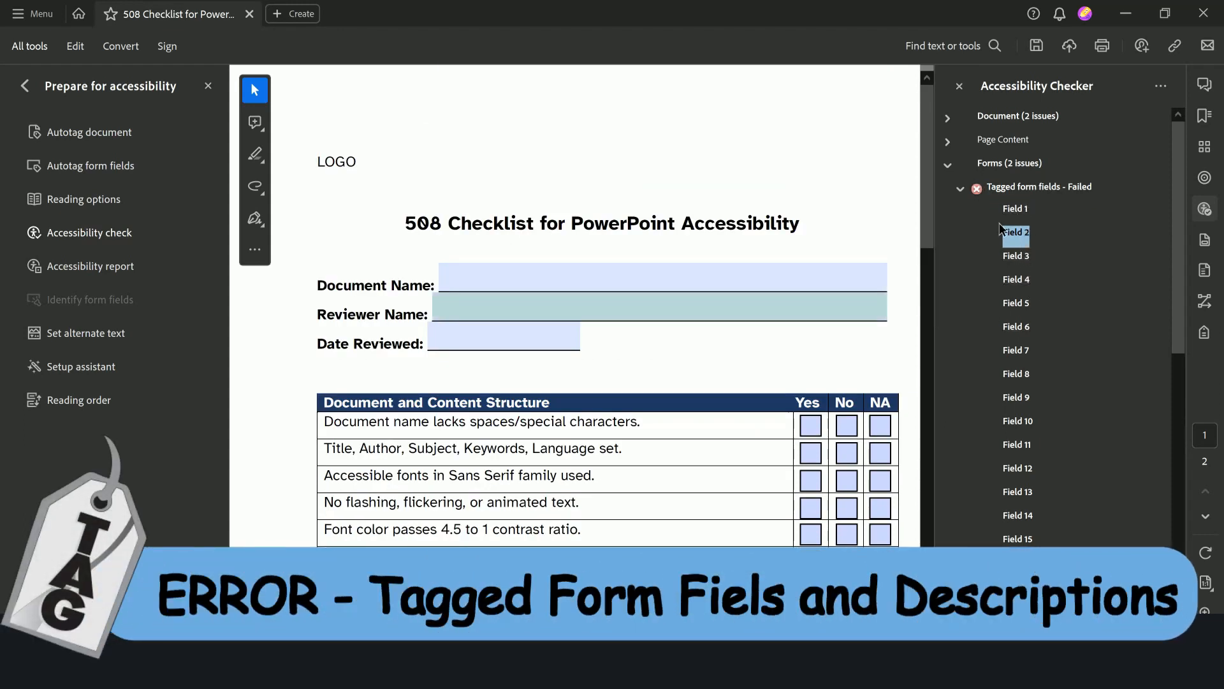
scroll(1027, 269, "down", 10)
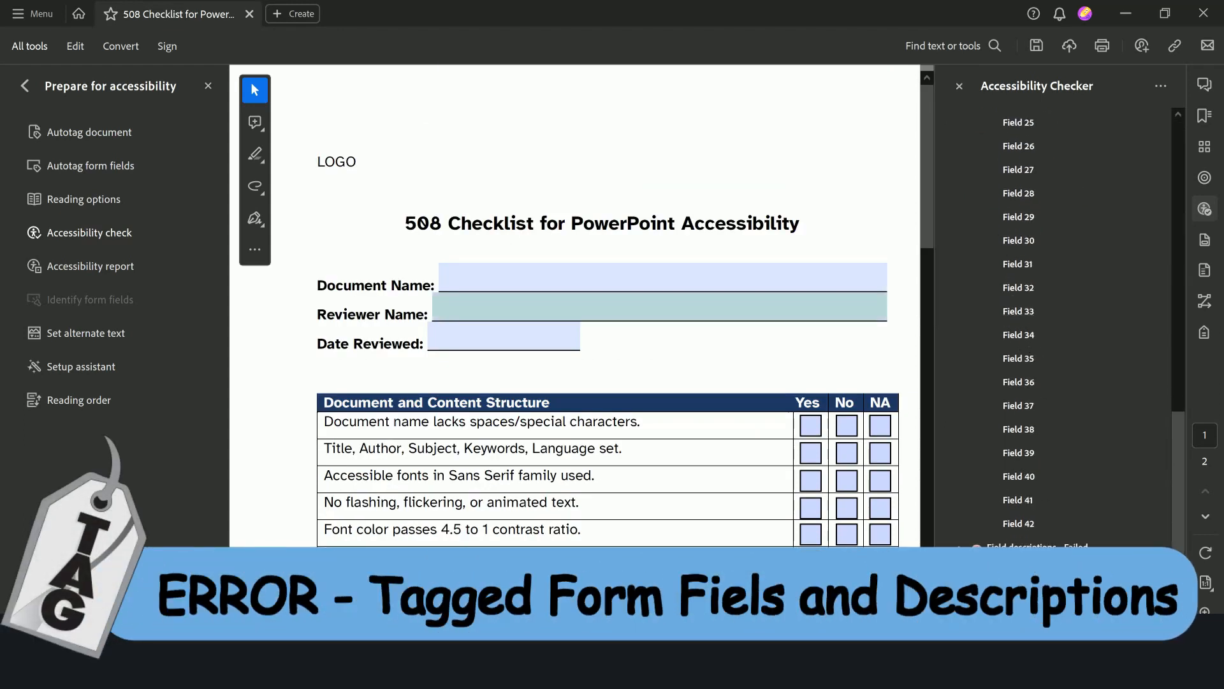
scroll(1047, 515, "down", 15)
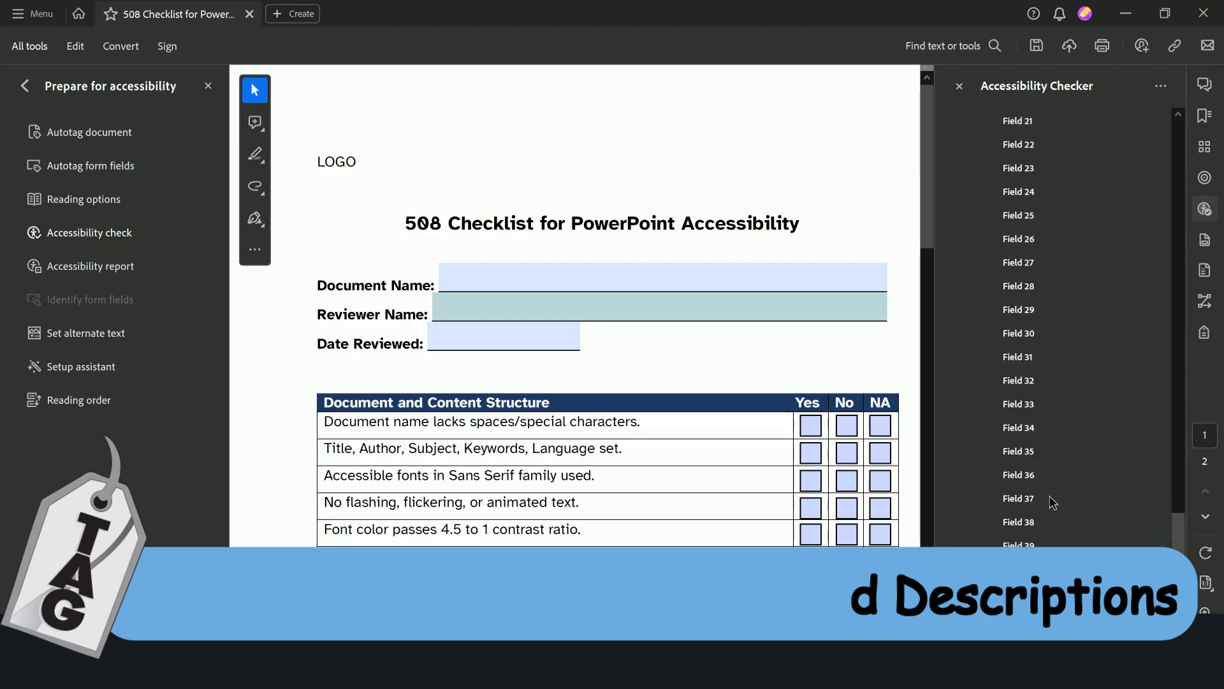
left_click(1026, 547)
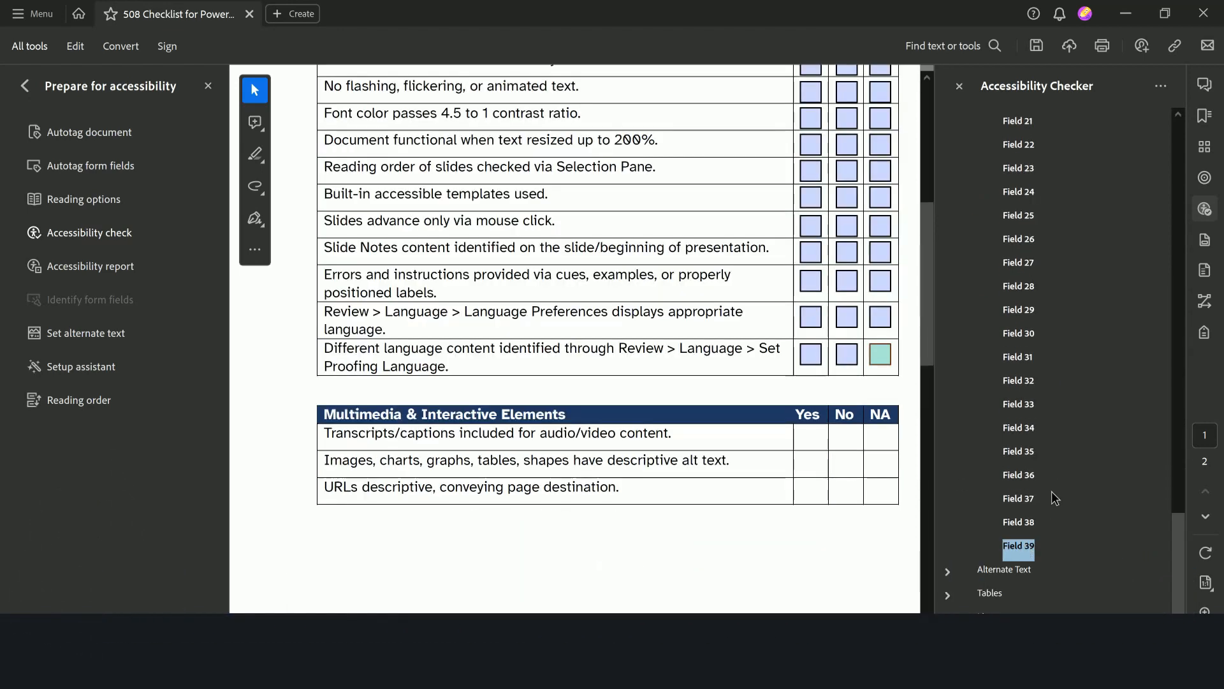
scroll(1049, 483, "up", 9)
scroll(1049, 468, "up", 18)
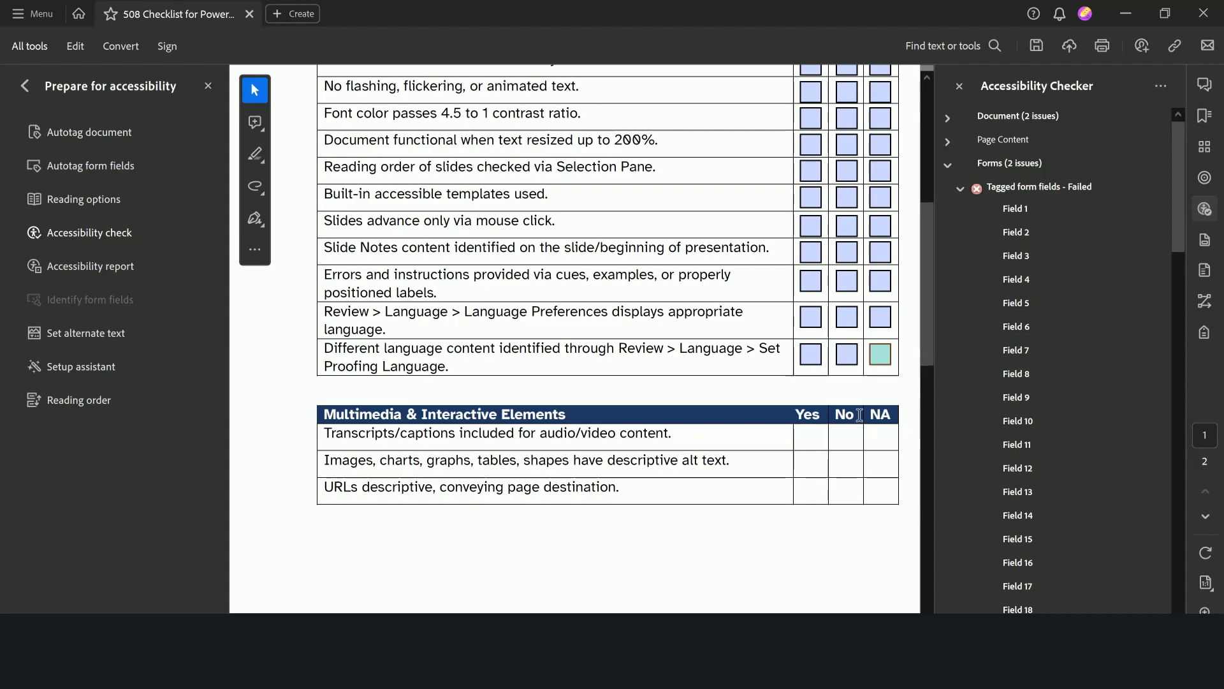
scroll(688, 396, "up", 5)
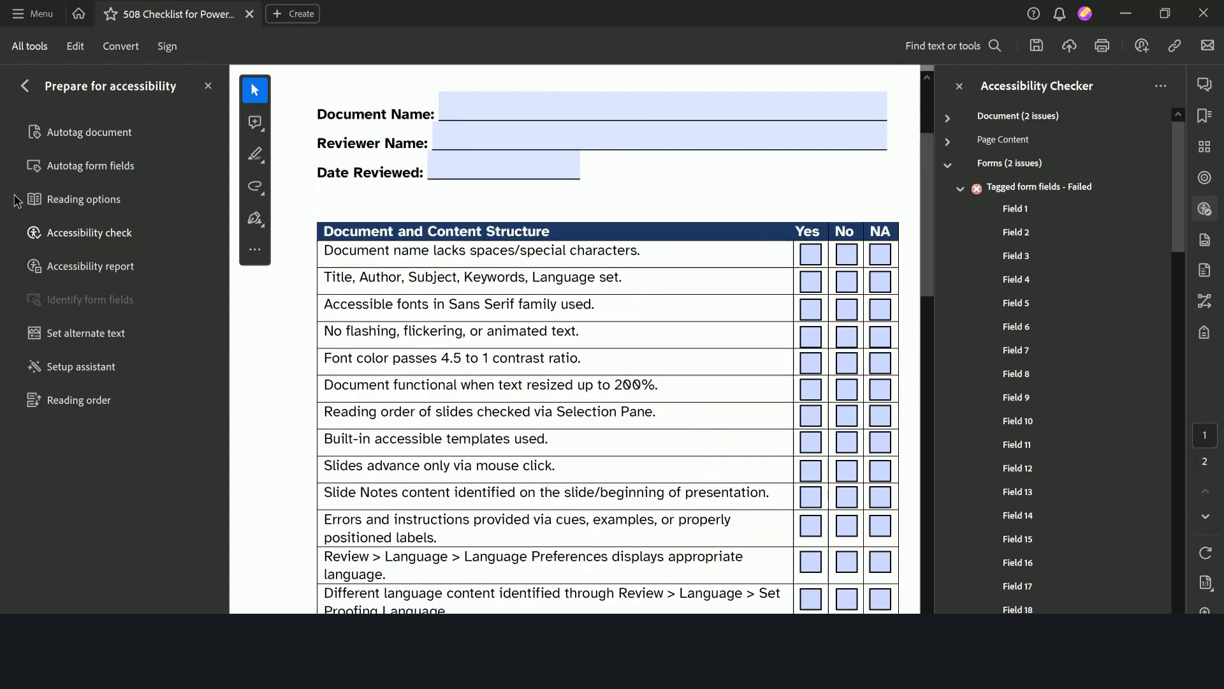
- Create an empty H6 placeholder tag directly after the first table in the accessibility tag tree
left_click(26, 86)
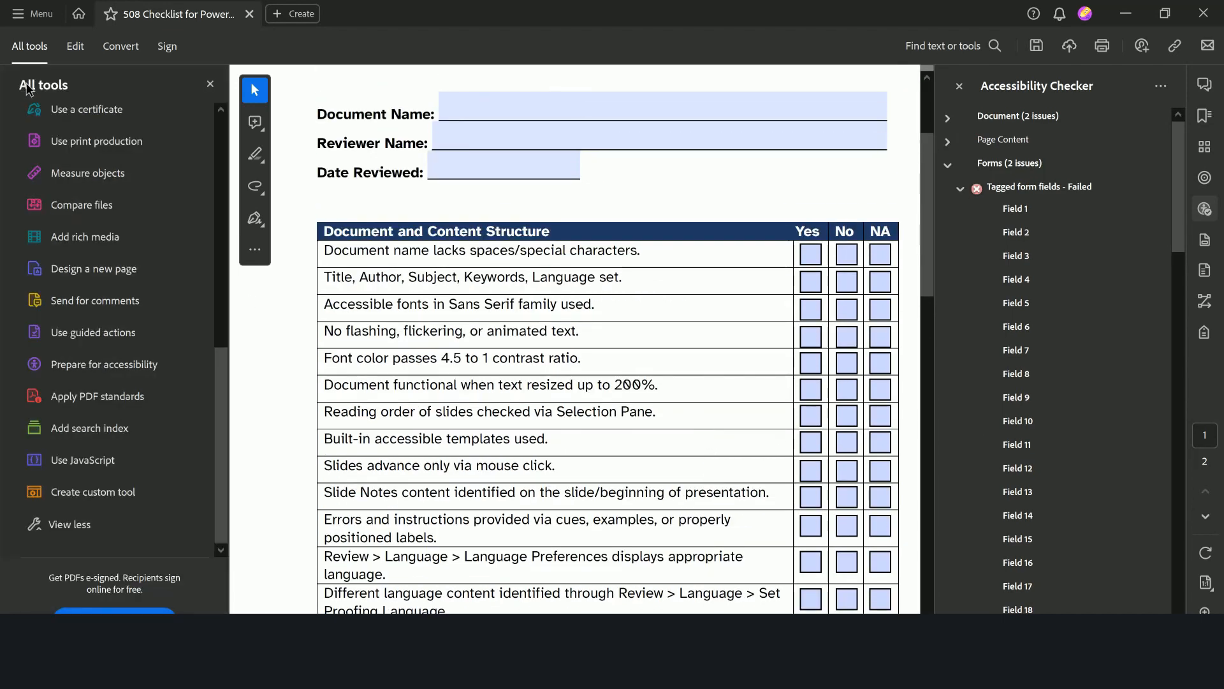
left_click(1205, 332)
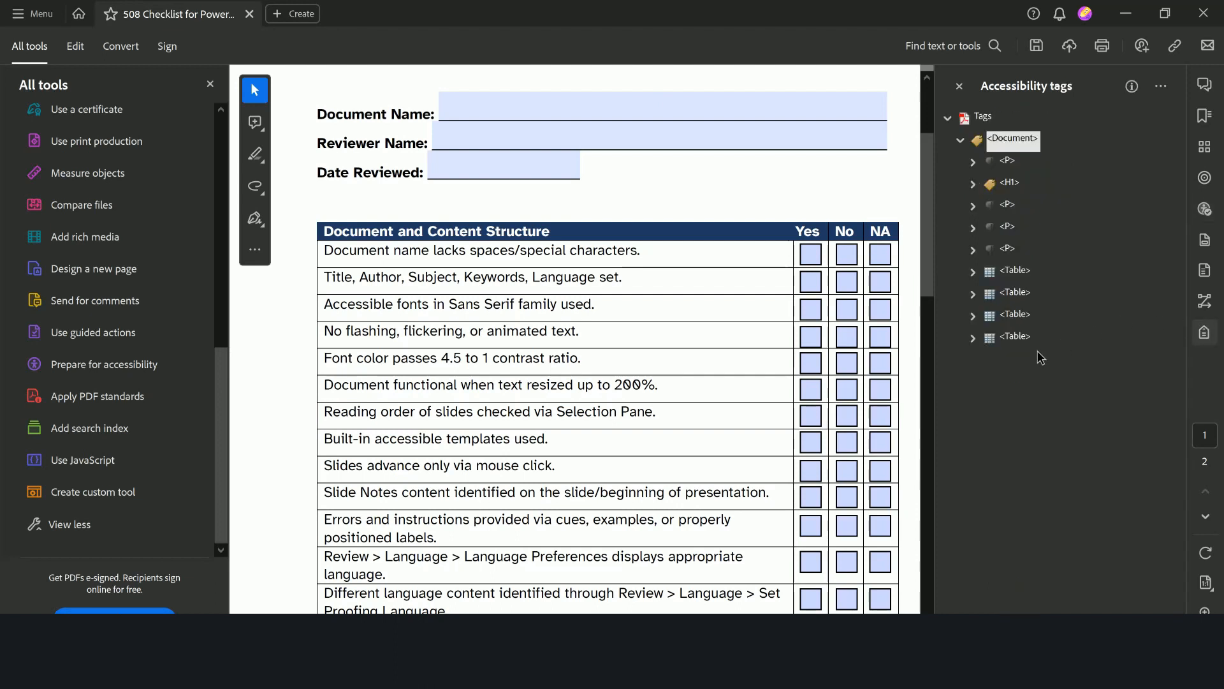
left_click(1015, 271)
right_click(1019, 273)
left_click(1057, 273)
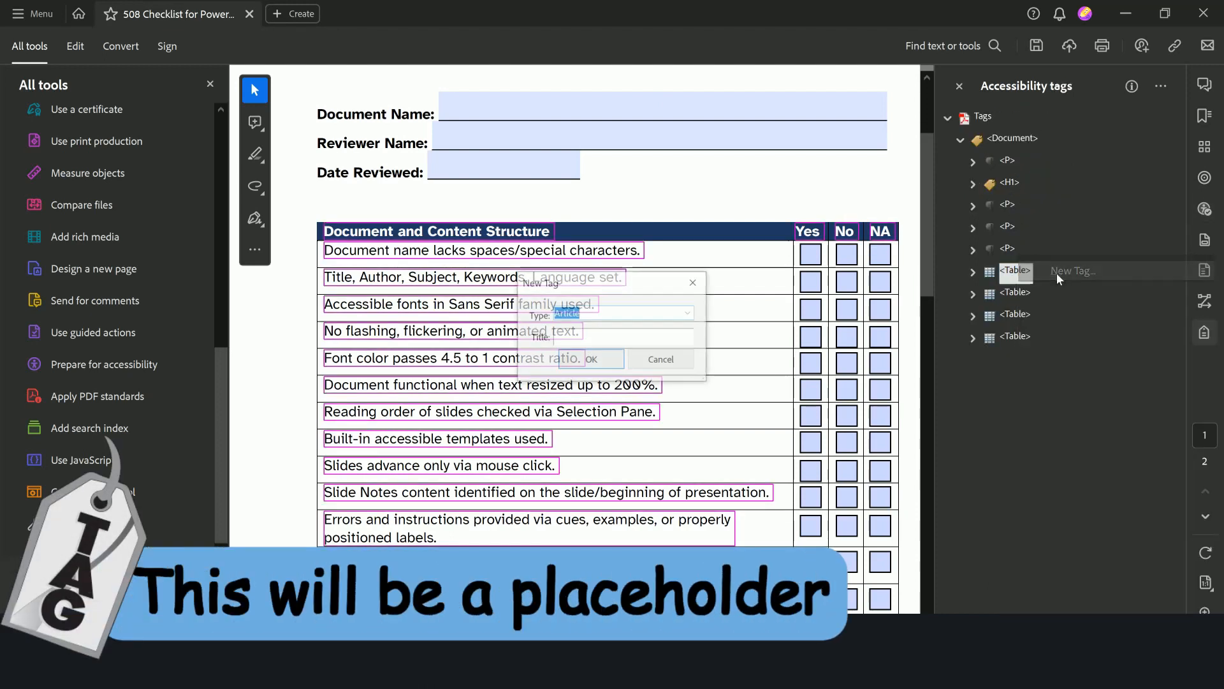
type("H^")
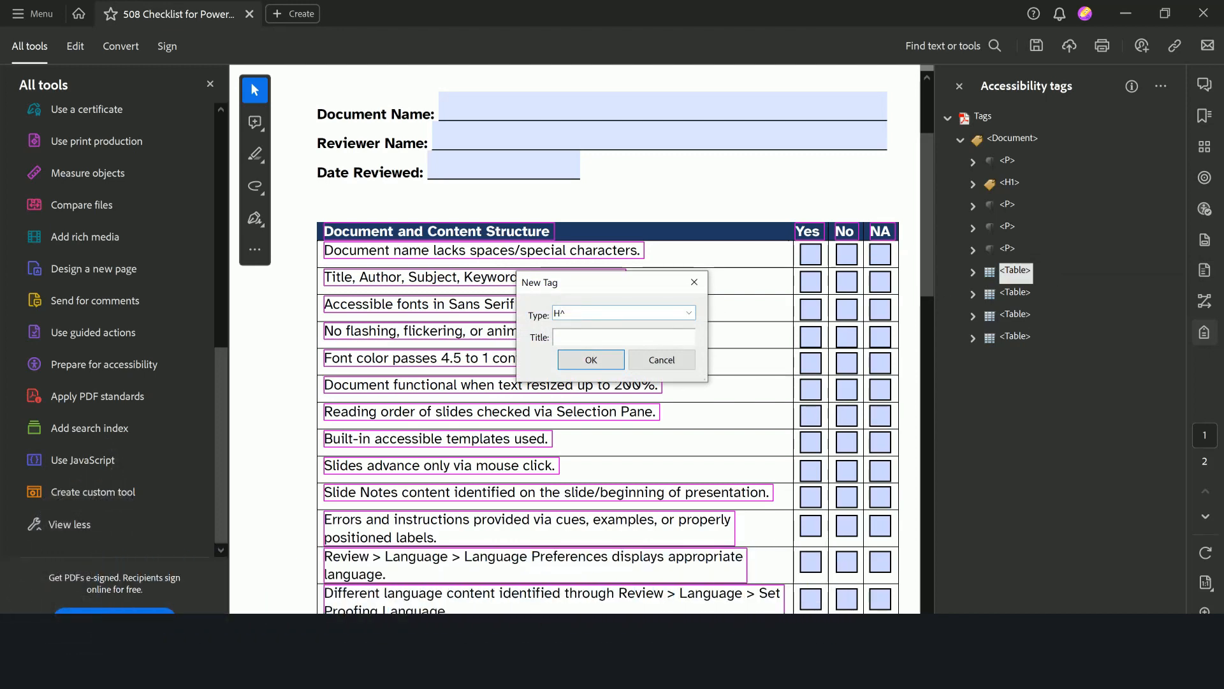
key("Return")
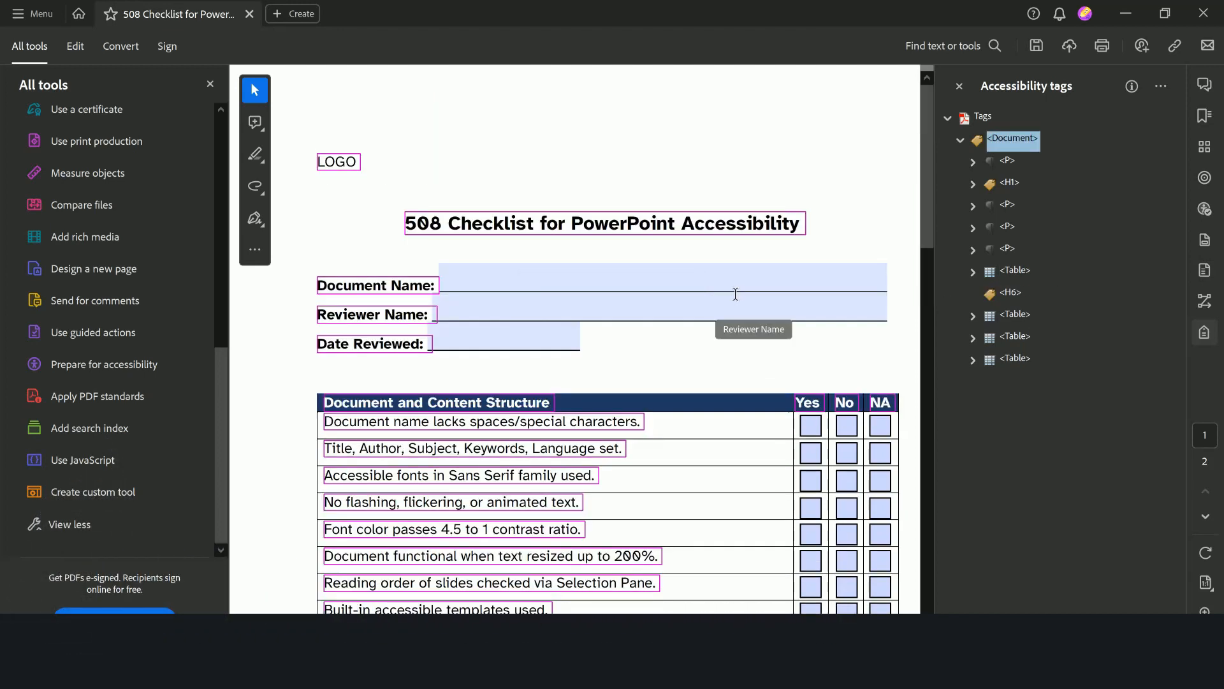
- With the H6 placeholder tag selected, search the entire document for unmarked annotations
left_click(1011, 294)
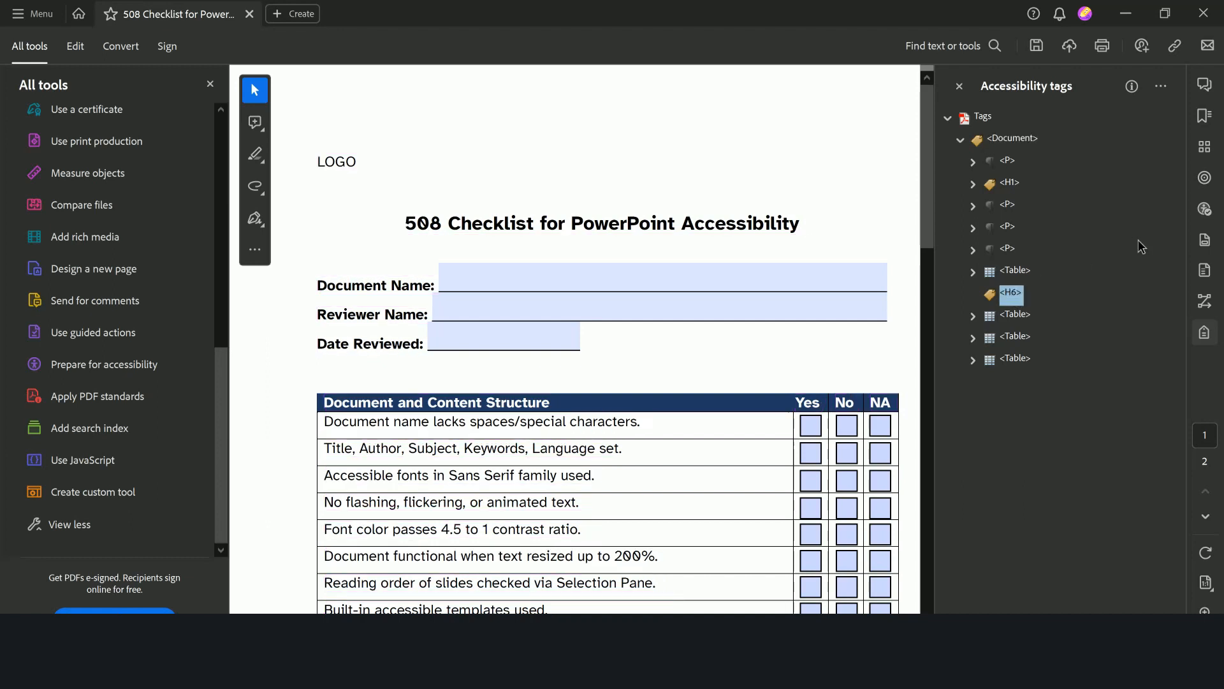
left_click(1160, 87)
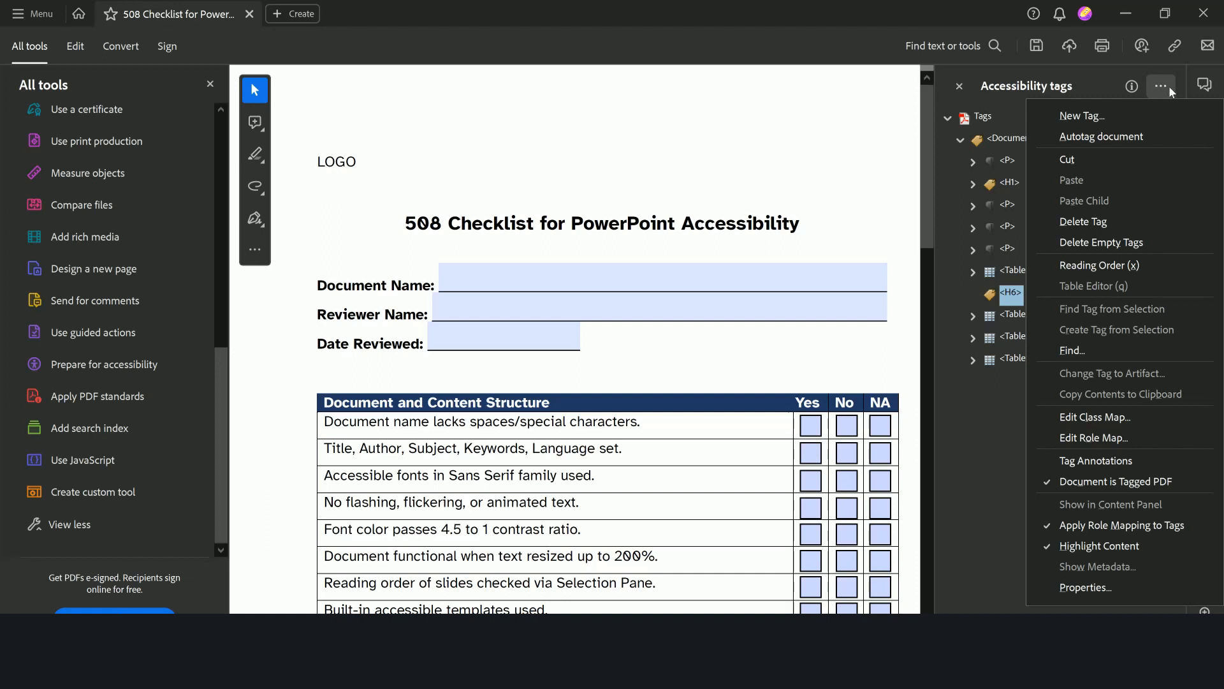
left_click(1119, 352)
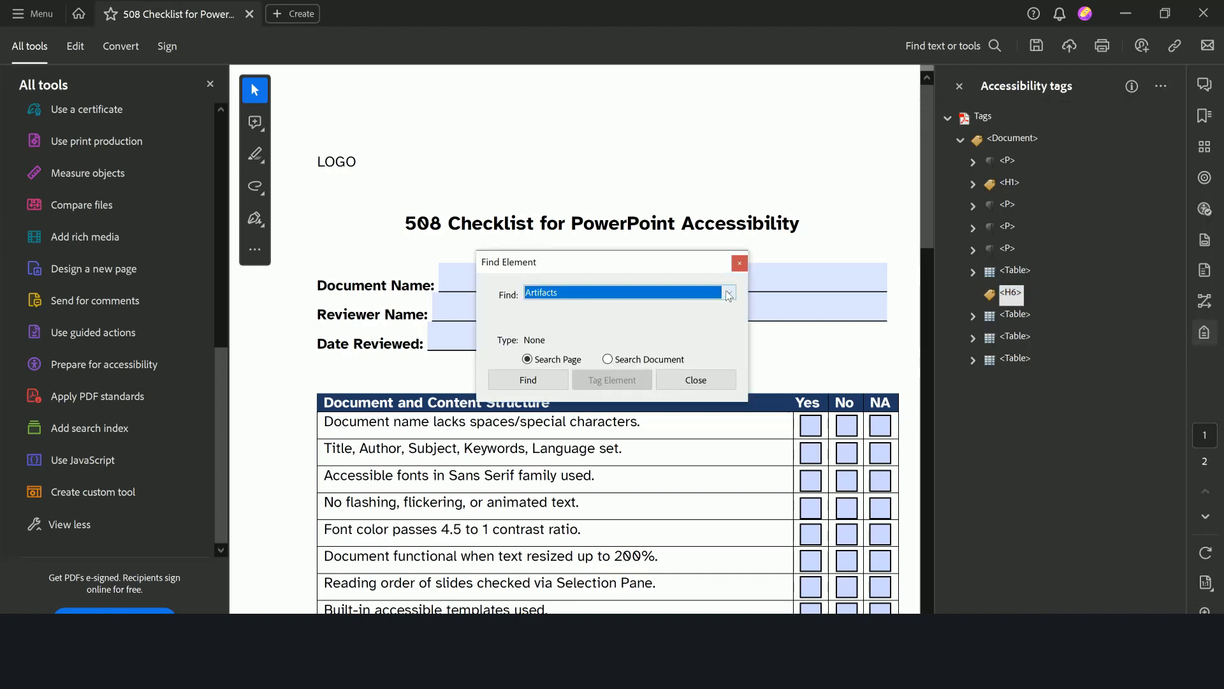
left_click(728, 293)
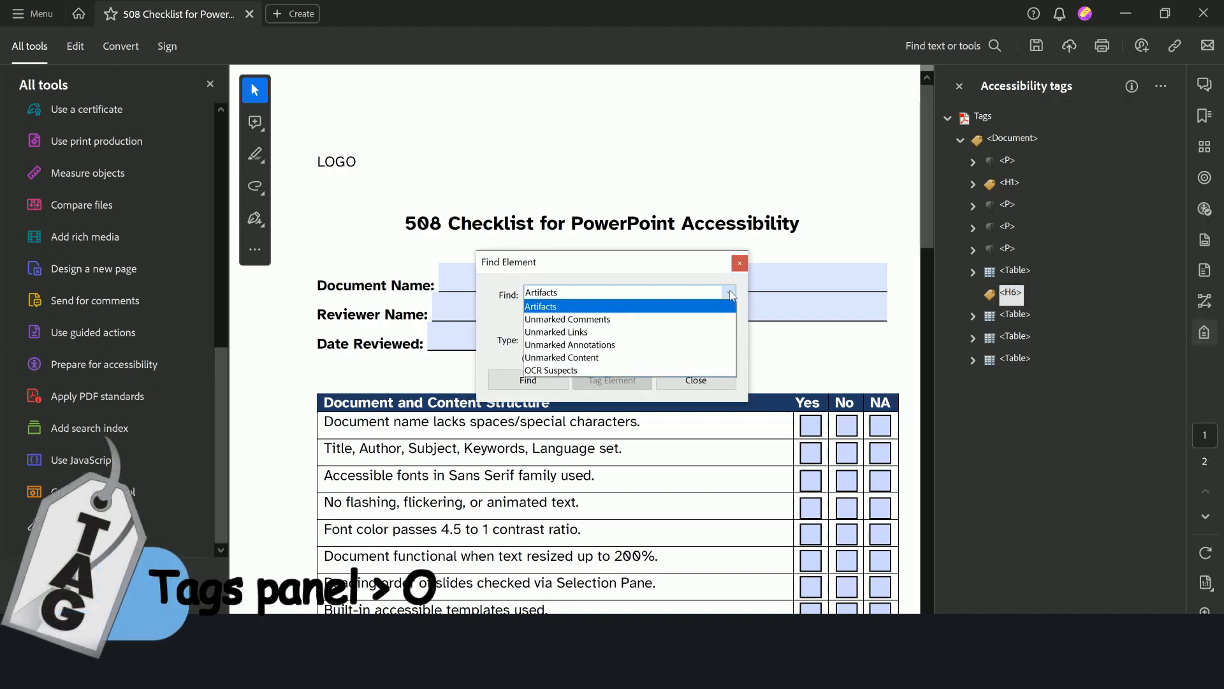
left_click(690, 345)
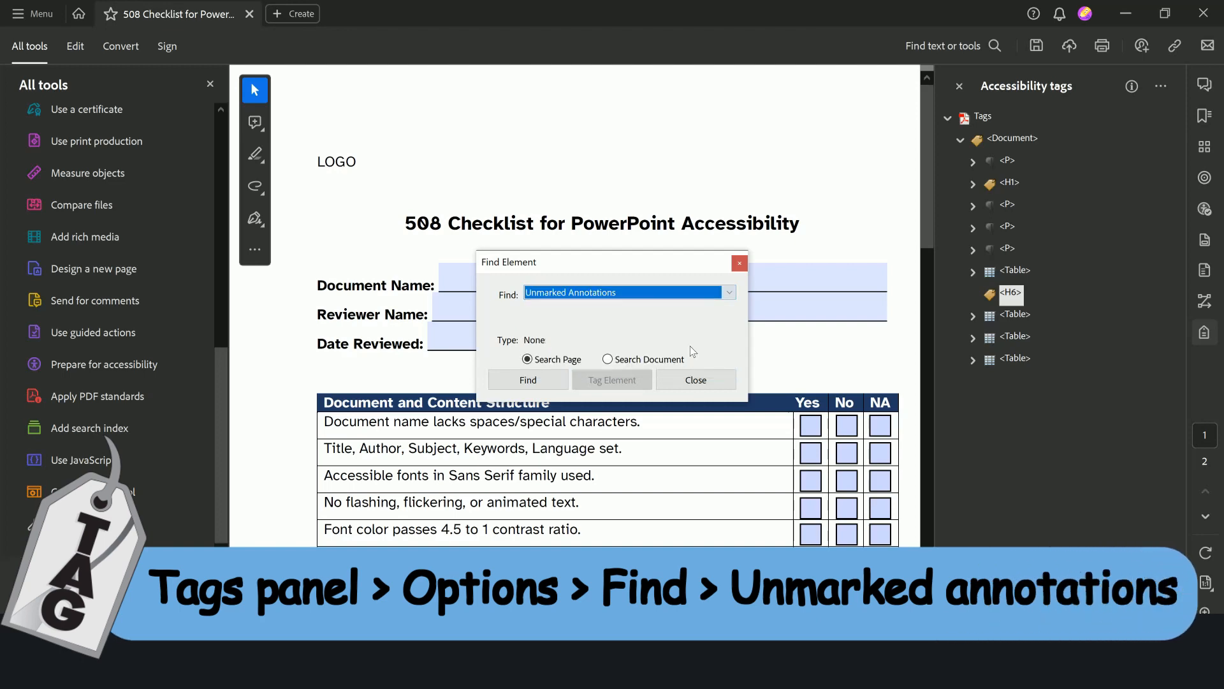
left_click(635, 359)
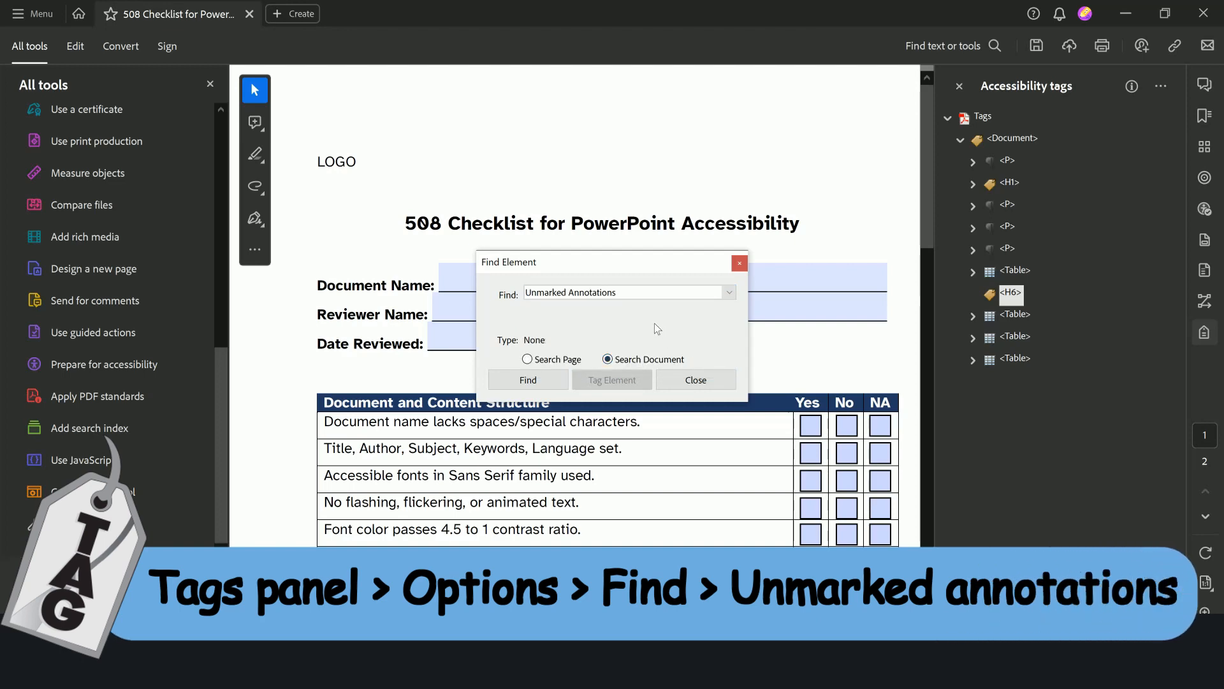
left_click(546, 374)
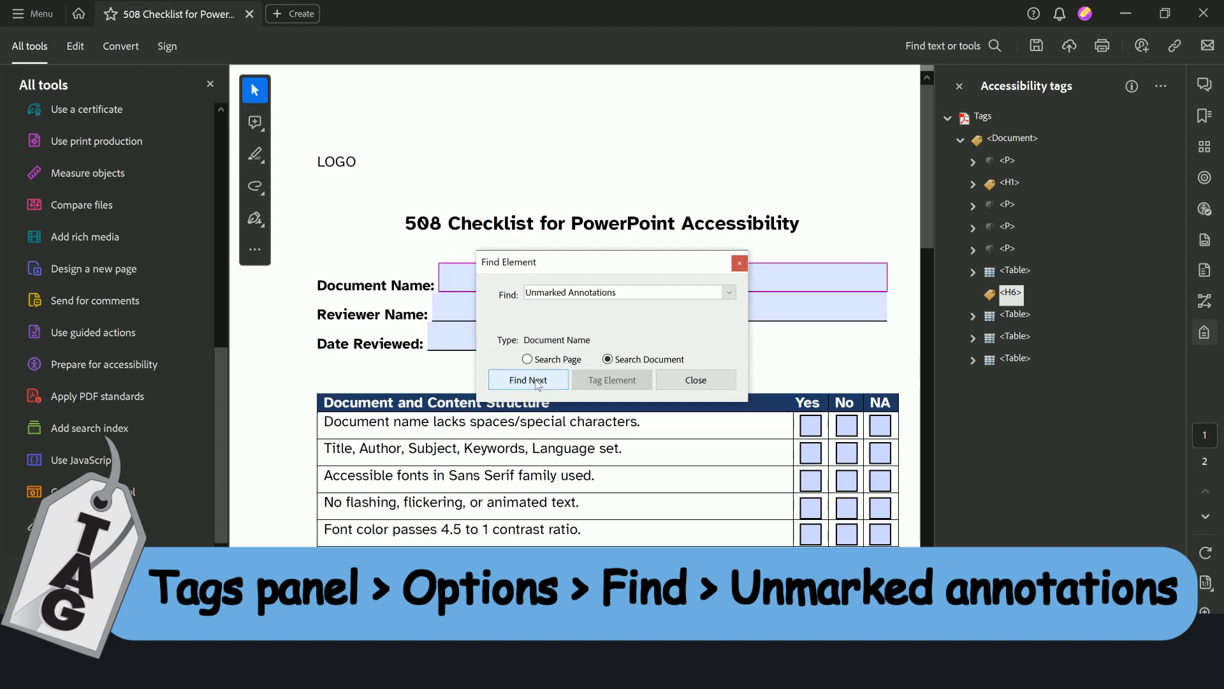
- Tag each unmarked form field found, from Document Name through the last checkbox, under the H6 placeholder, and end the search
left_click(609, 381)
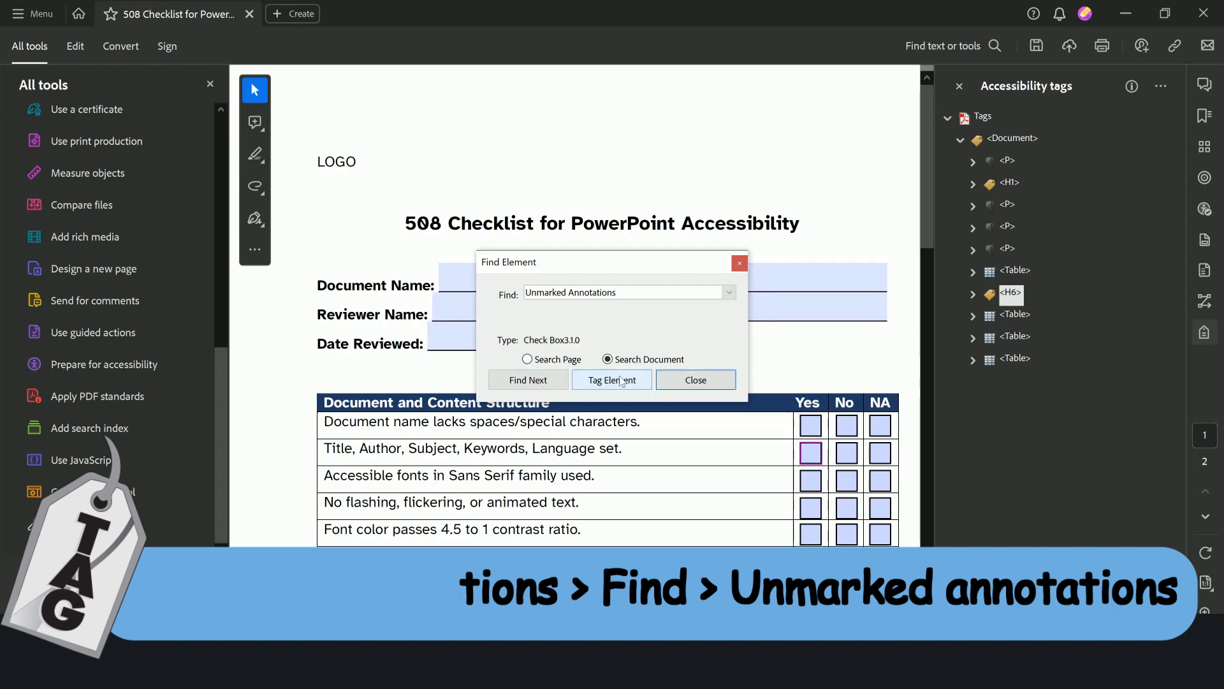
left_click(622, 381)
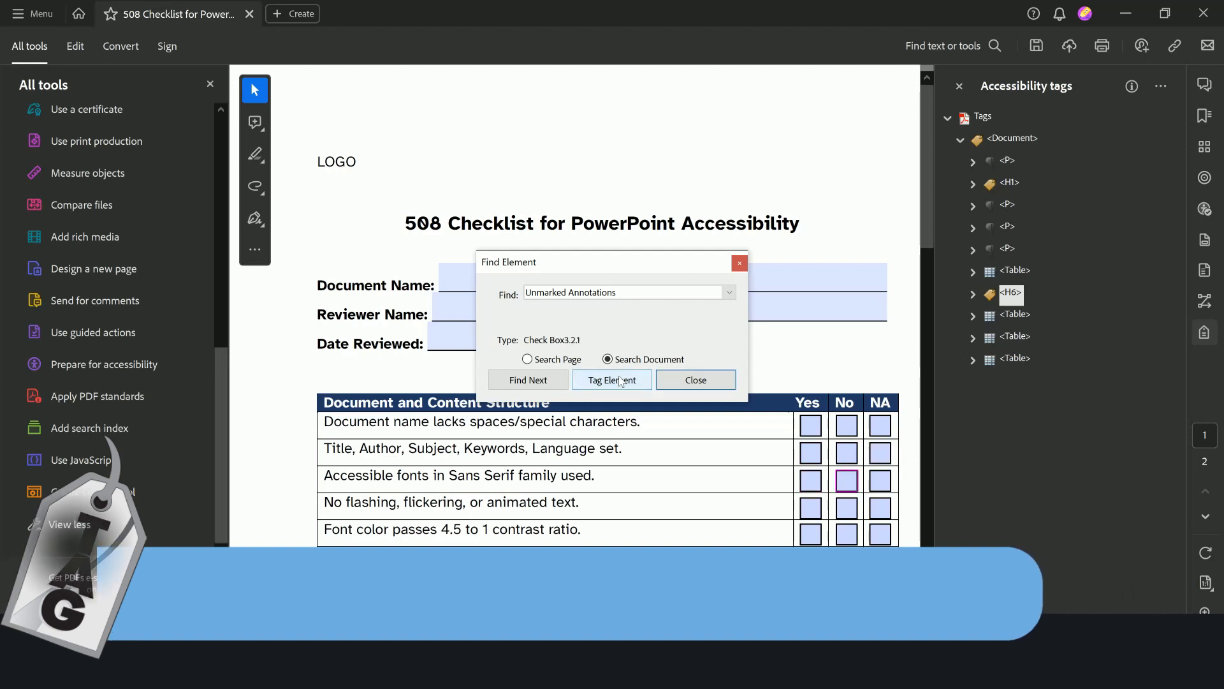
left_click(621, 380)
left_click(622, 380)
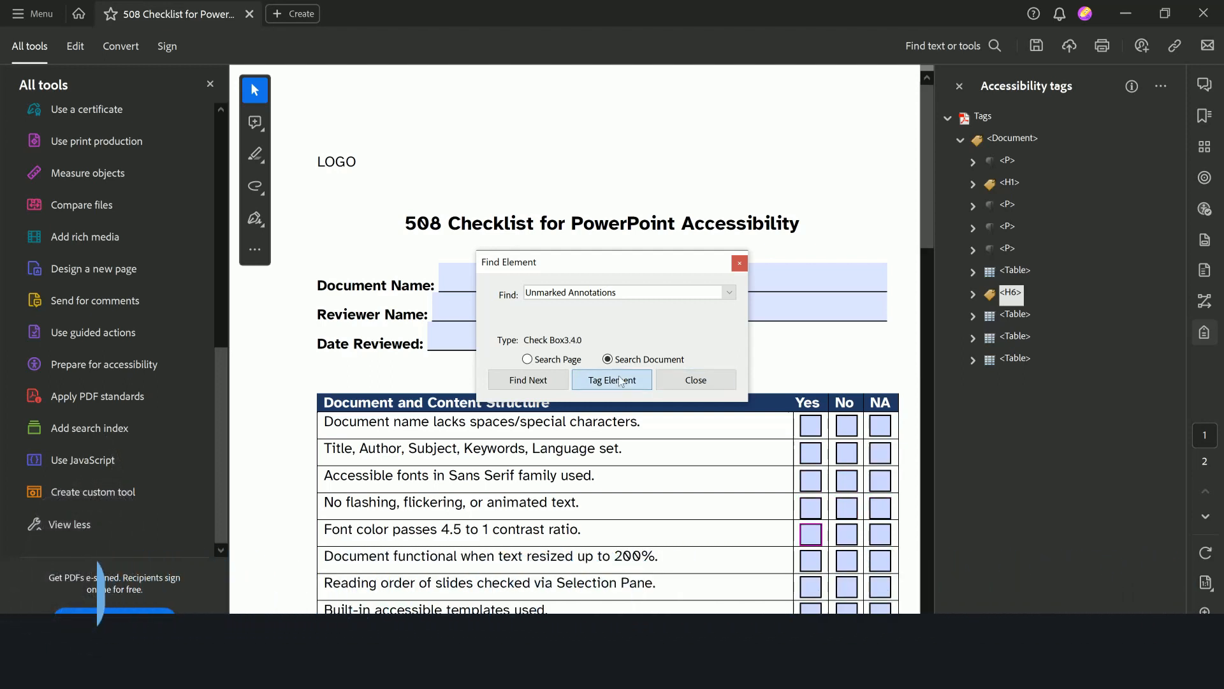
left_click(621, 380)
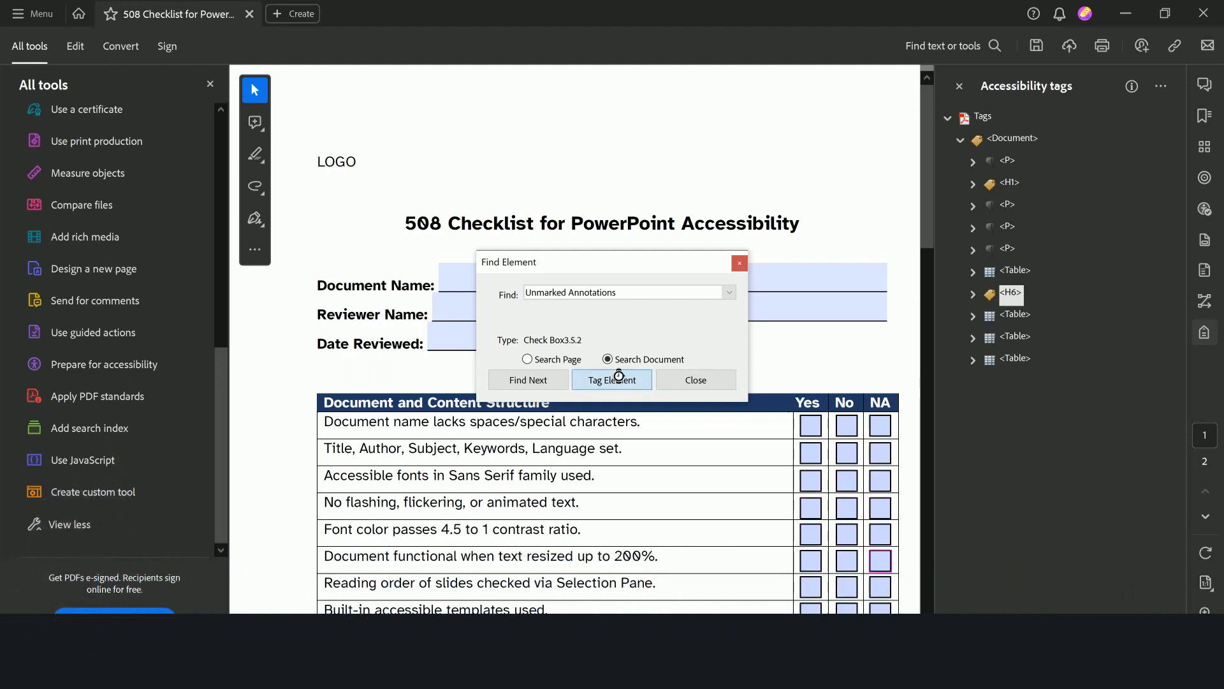
left_click(622, 381)
left_click(622, 381)
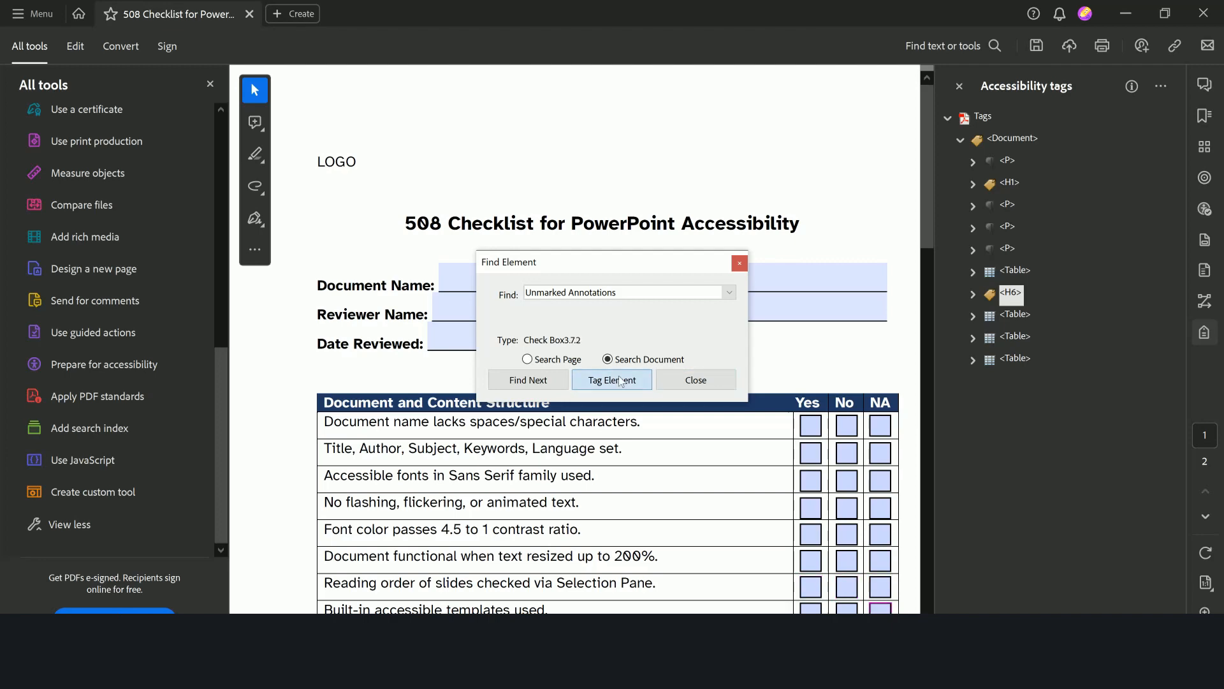
left_click(621, 382)
left_click(622, 381)
left_click(622, 381)
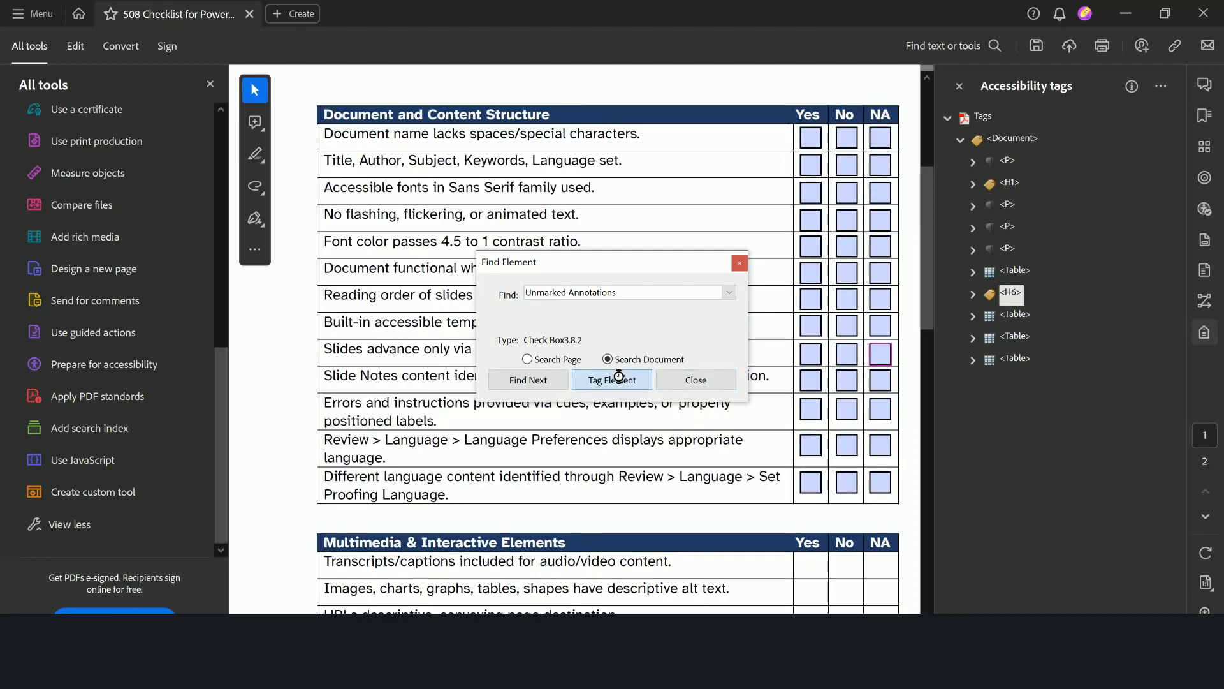
left_click(621, 381)
left_click(621, 381)
left_click(622, 381)
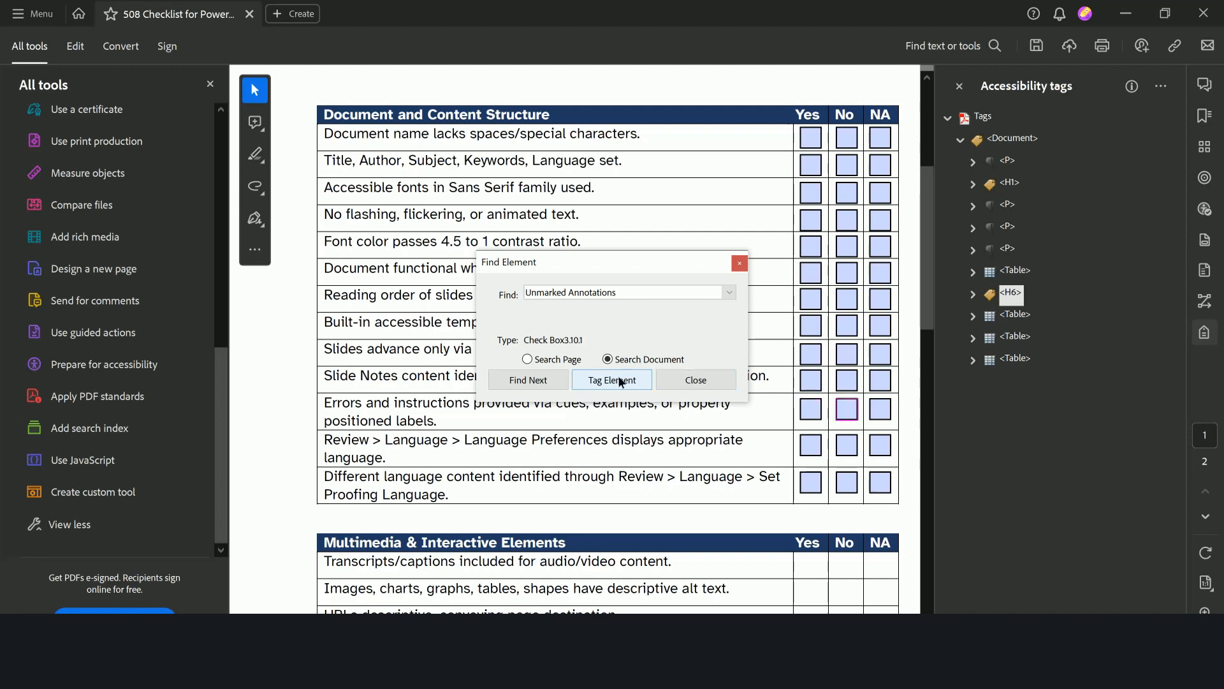
left_click(618, 376)
left_click(763, 365)
- Examine the field references nested in the H6 tag, locating Check Box3.12.2 and Check Box3.12.1 on the page
left_click(988, 296)
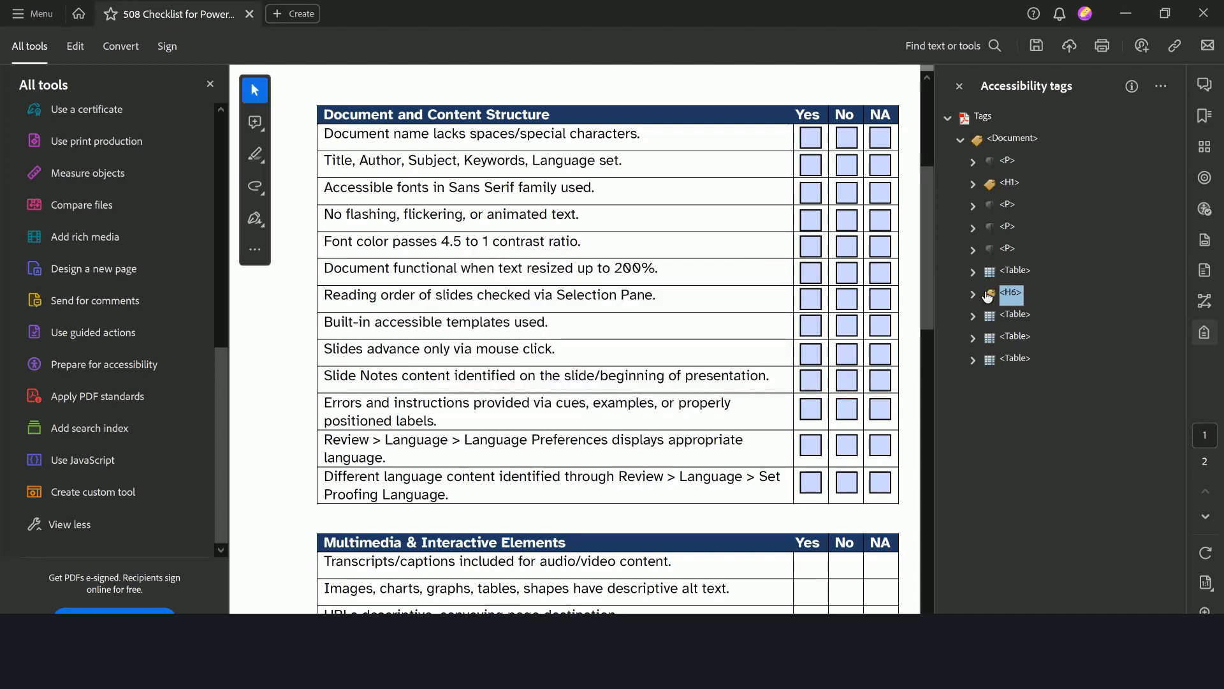
left_click(973, 296)
scroll(1042, 370, "down", 5)
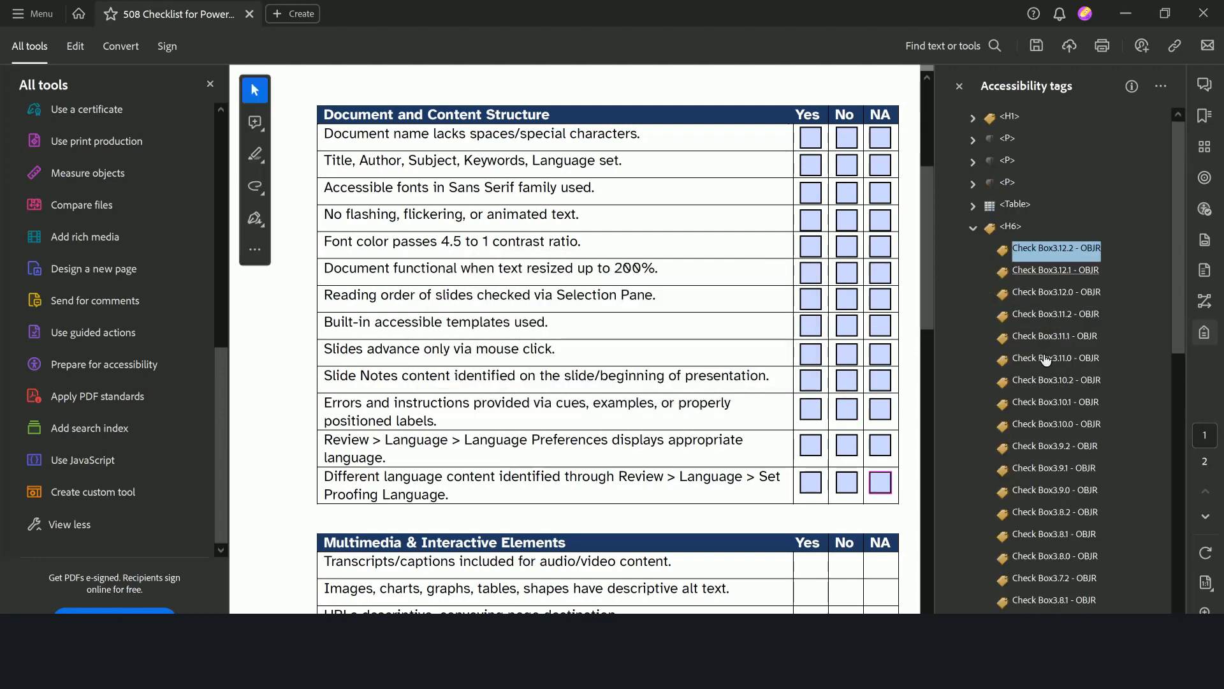
scroll(1050, 442, "up", 10)
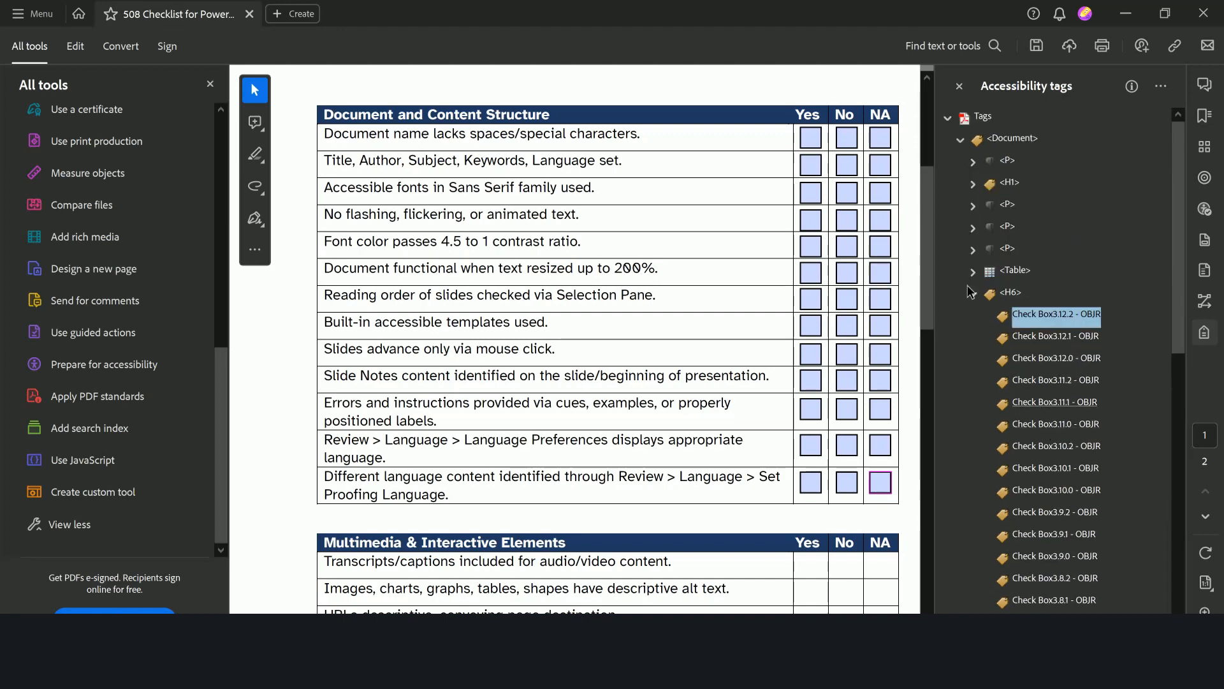
scroll(751, 318, "up", 1)
scroll(749, 315, "down", 1)
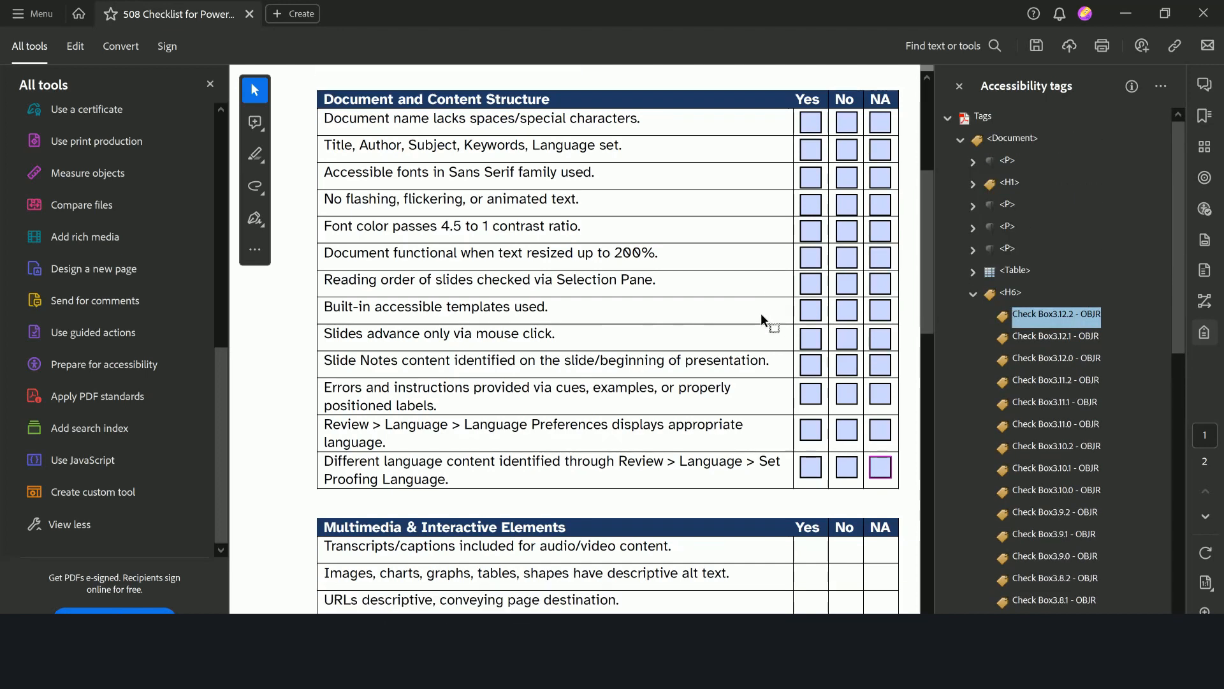
left_click(1042, 337)
left_click(1043, 314)
right_click(1043, 315)
left_click(1045, 343)
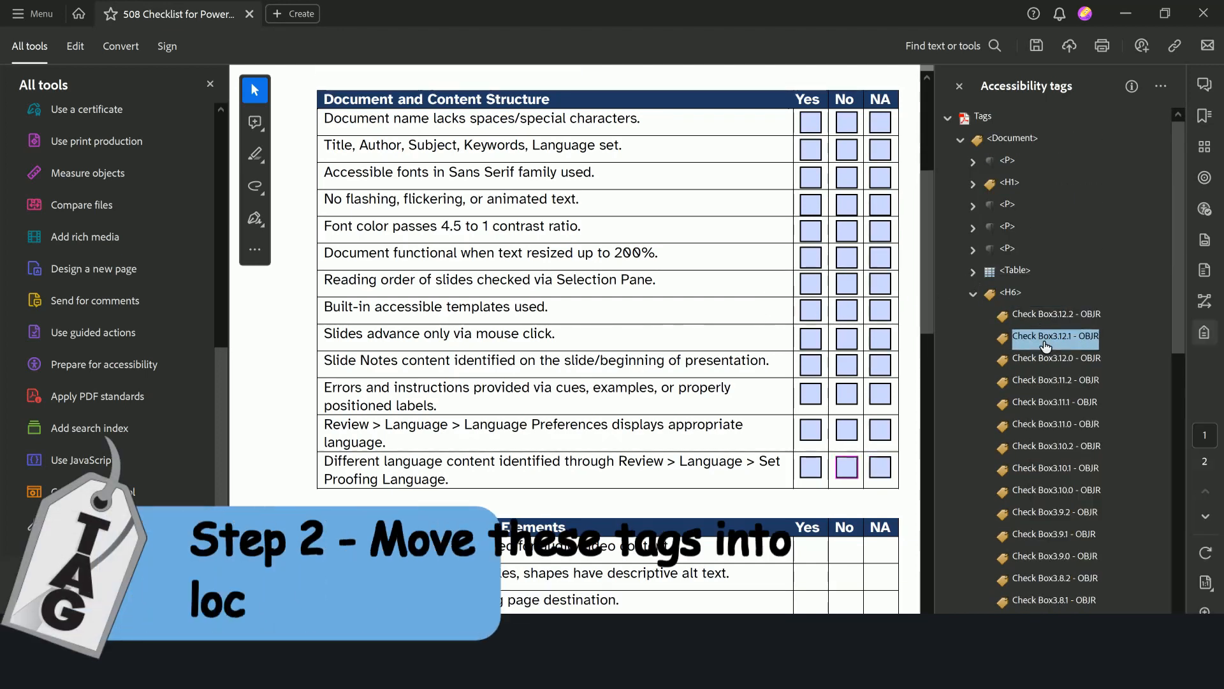
- Move the Document Name - OBJR reference from the H6 tag into the Document Name paragraph tag, below its label text
scroll(1052, 390, "down", 10)
left_click(1080, 577)
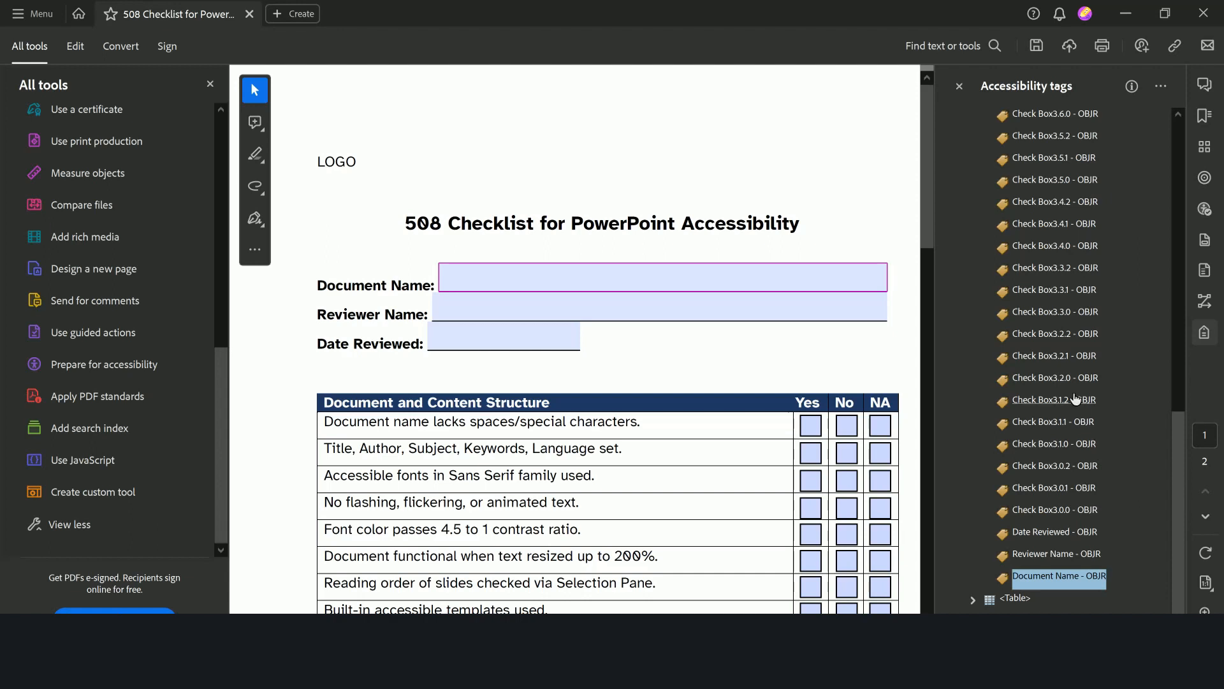
scroll(1084, 319, "up", 10)
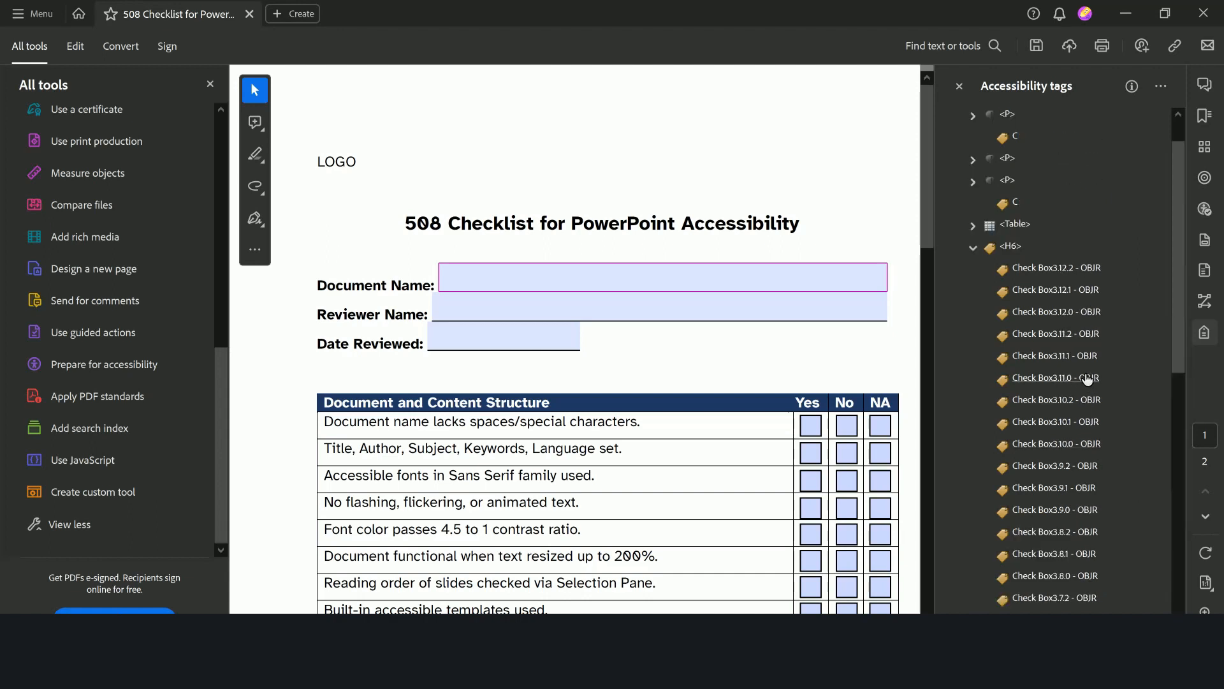
left_click(1014, 163)
key("Down")
key("Down")
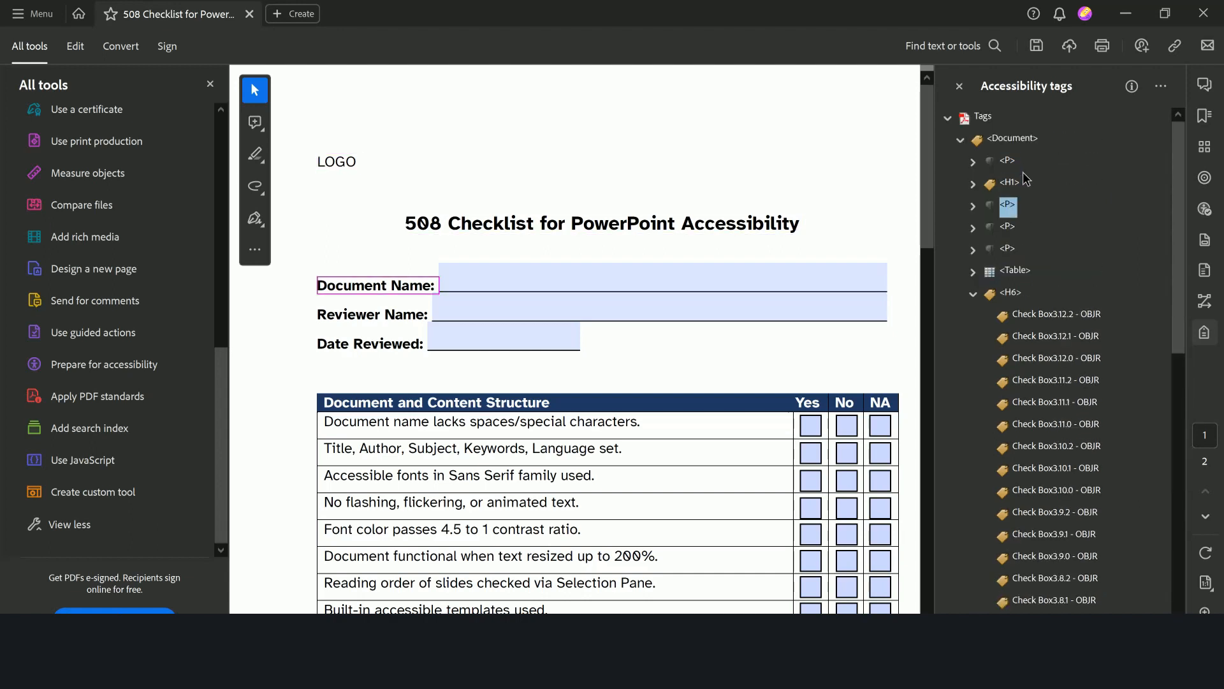
key("Right")
key("Down")
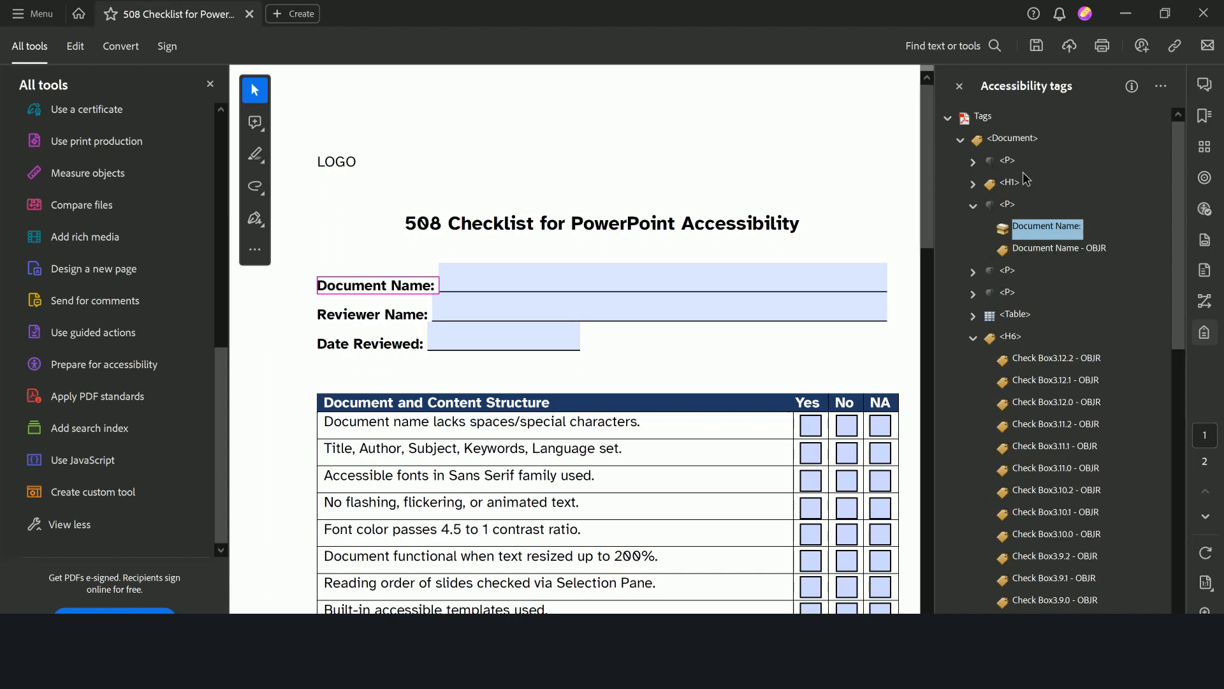
key("Down")
key("Up")
left_click(1039, 249)
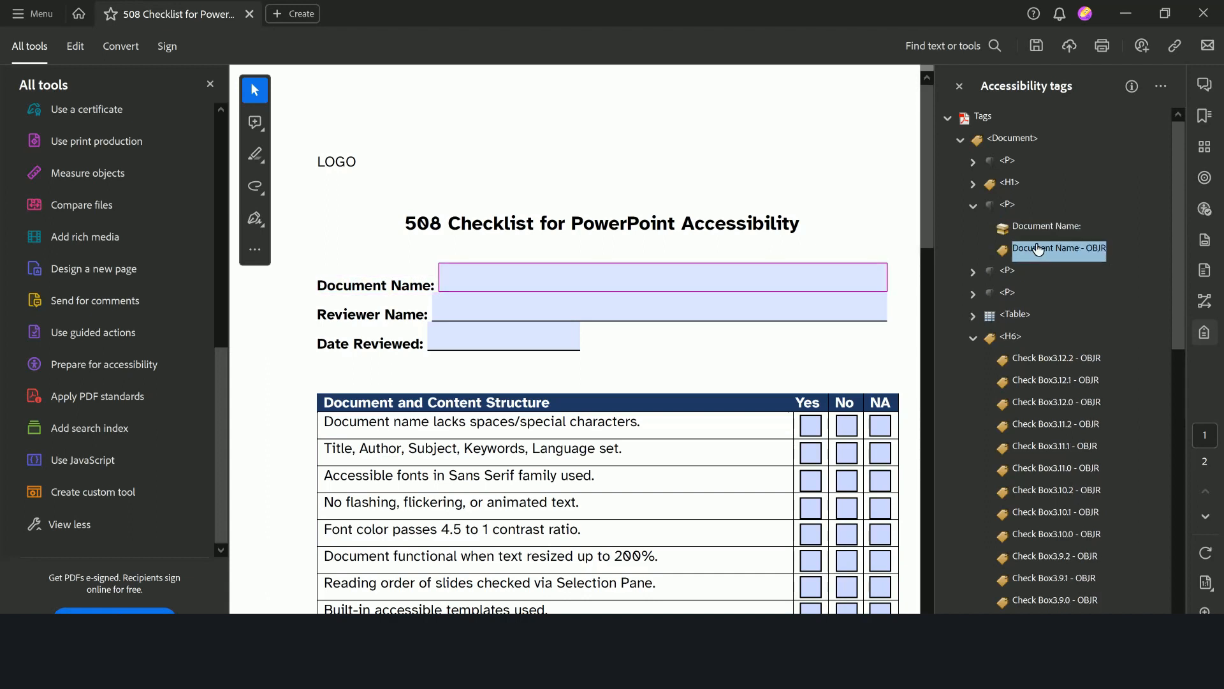
key("Up")
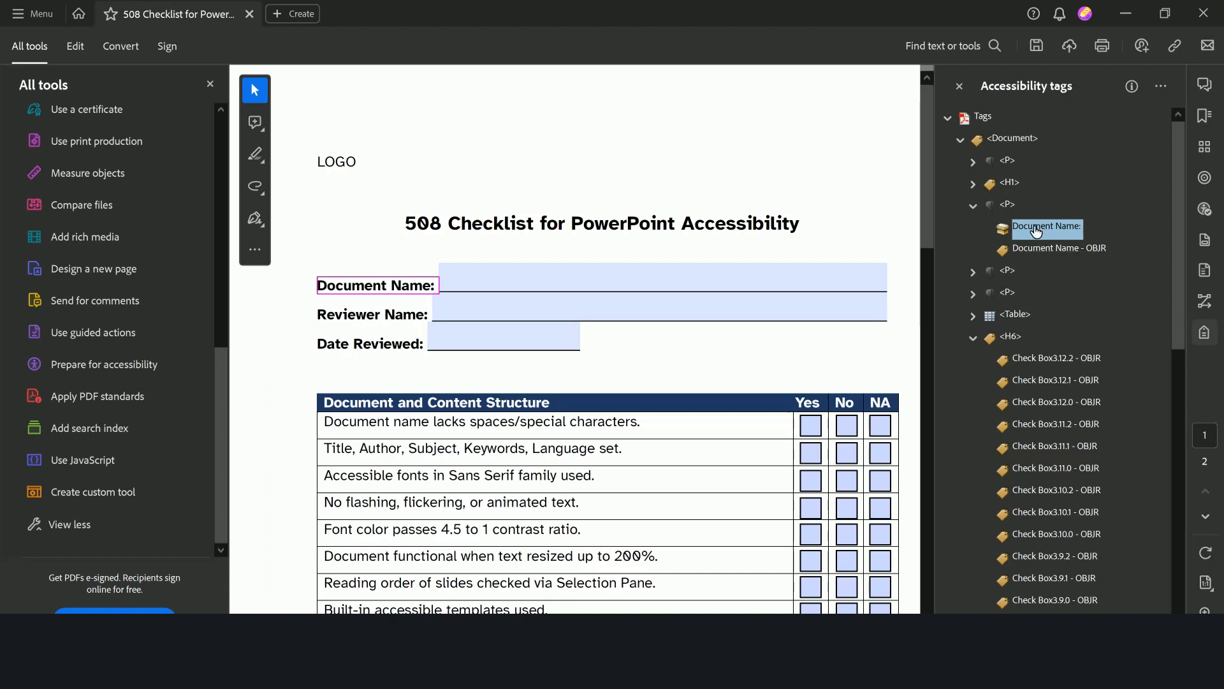
- Add a Form tag after the Document Name label and nest the Document Name - OBJR reference inside it
right_click(1035, 230)
left_click(1067, 245)
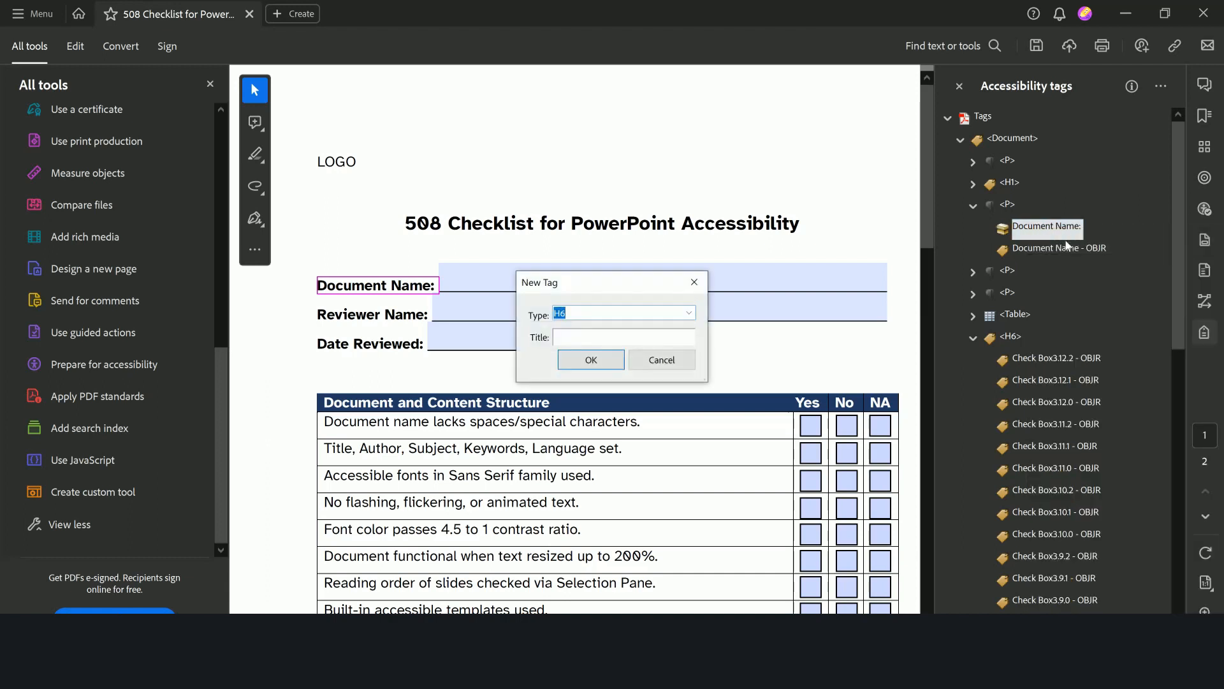
key("Return")
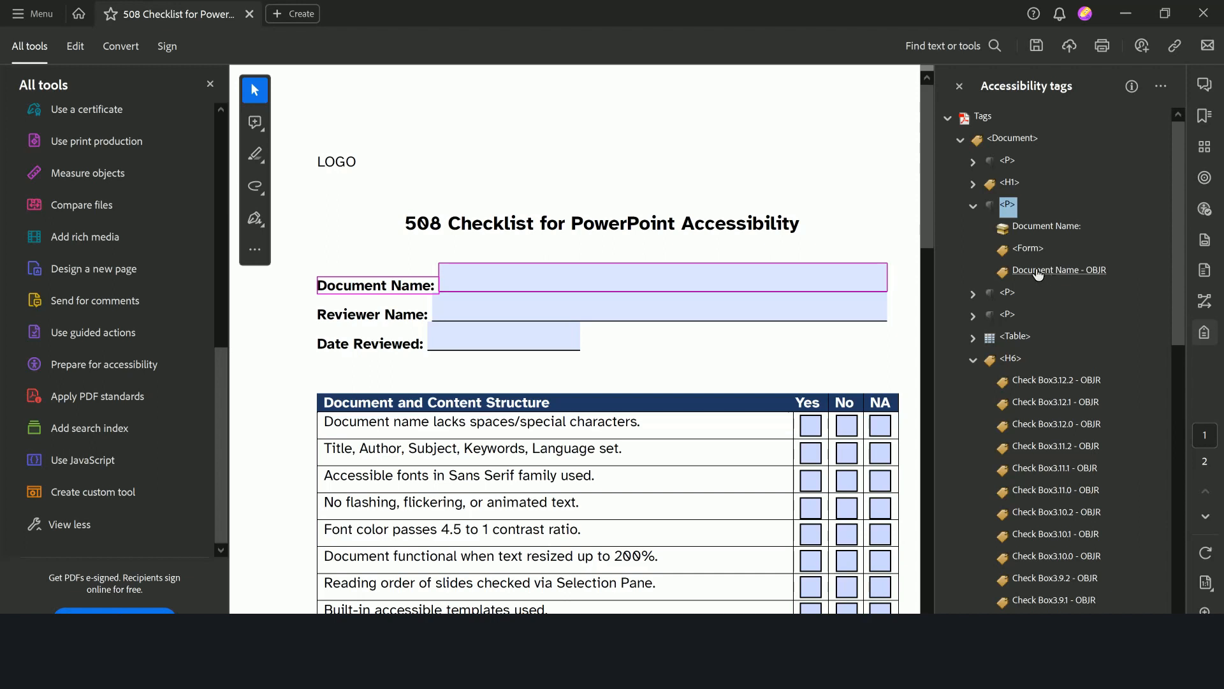
left_click_drag(1038, 271, 1028, 248)
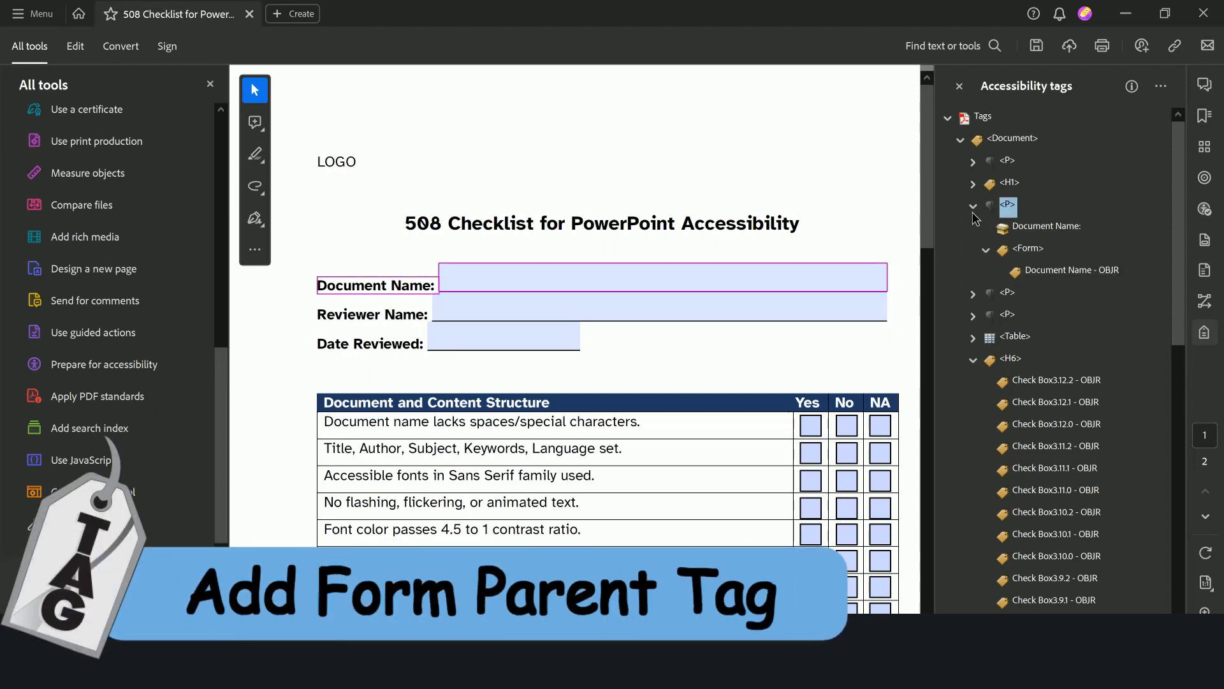
- Collapse the Document Name paragraph tag and add a Form tag after the label in the Reviewer Name paragraph tag
left_click(973, 206)
left_click(1008, 229)
left_click(973, 228)
right_click(1026, 233)
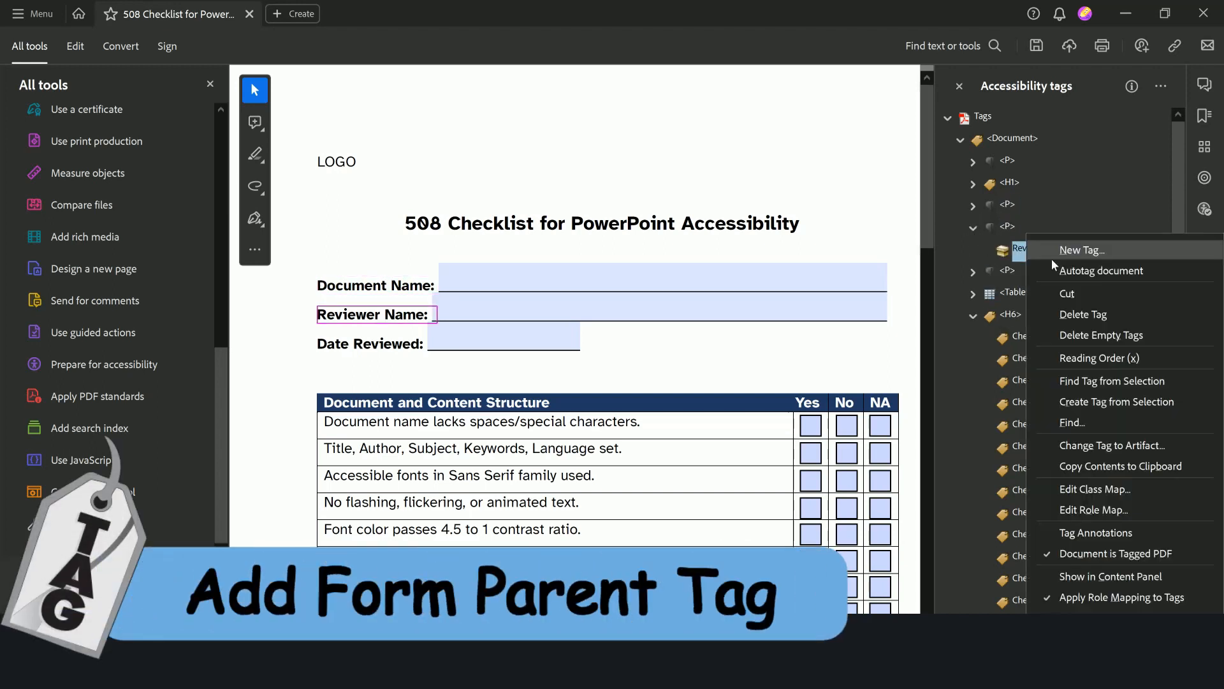
left_click(1077, 254)
left_click(592, 360)
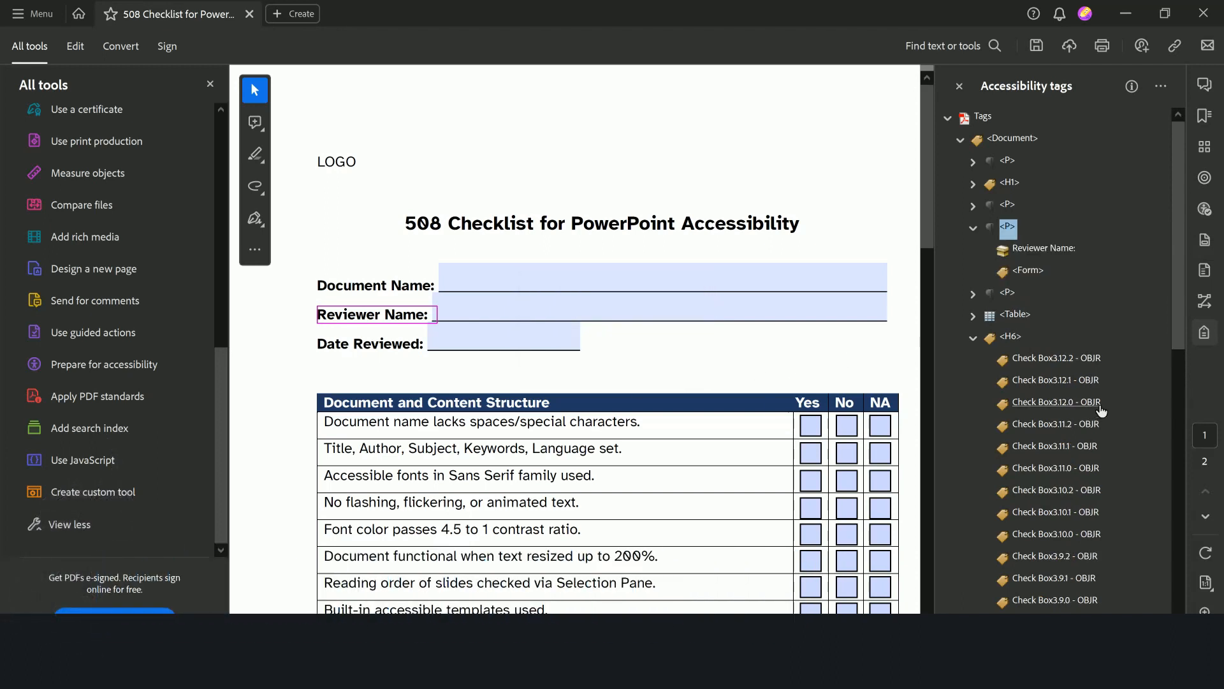
- Move the Reviewer Name - OBJR reference from the H6 tag into the Form tag in the Reviewer Name paragraph
scroll(1053, 592, "down", 10)
left_click(1049, 577)
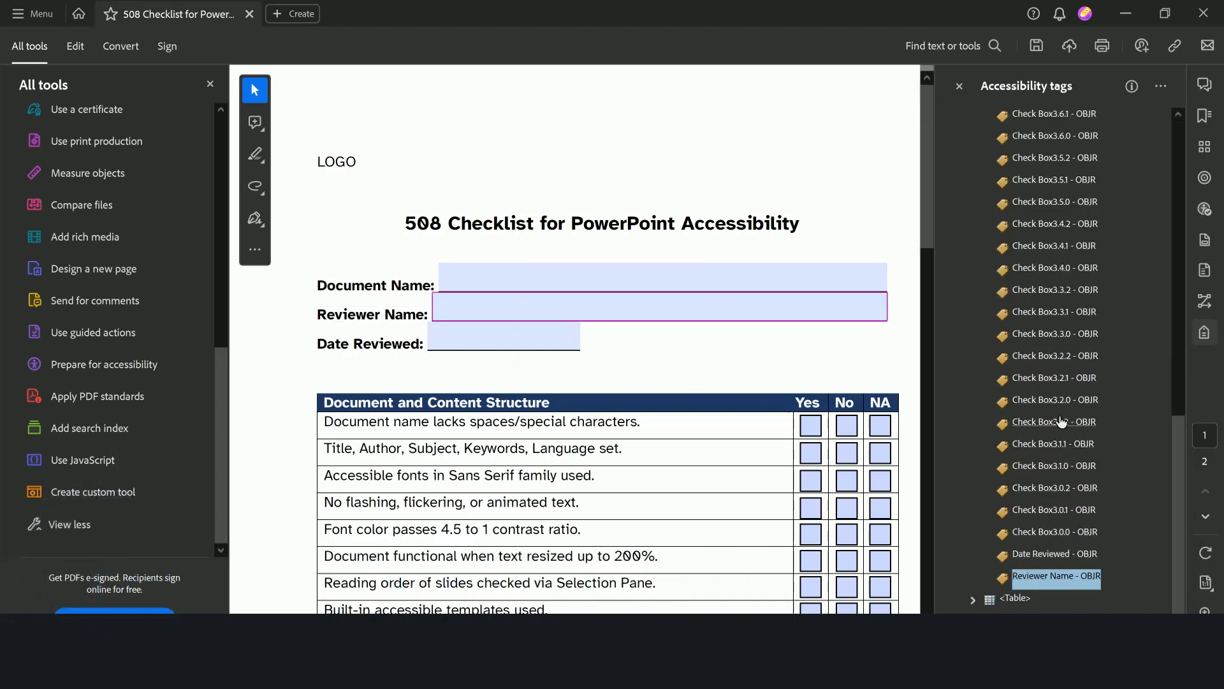
key("ctrl+x")
scroll(1094, 337, "up", 10)
right_click(1026, 268)
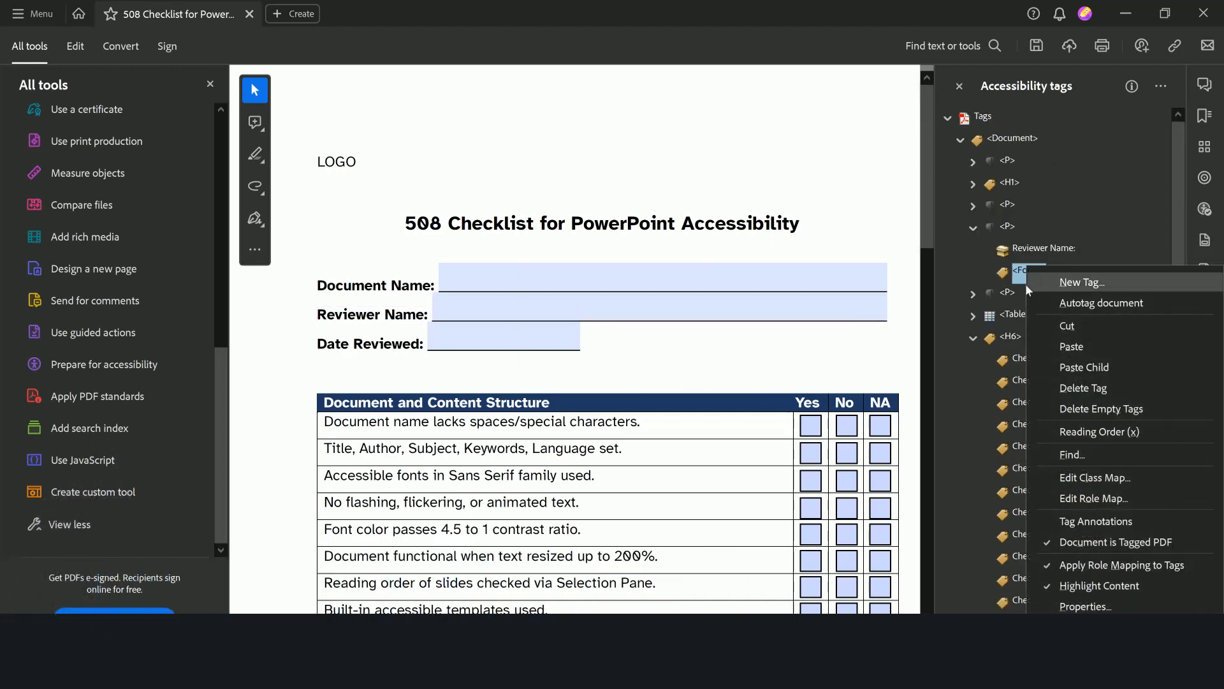
left_click(1084, 367)
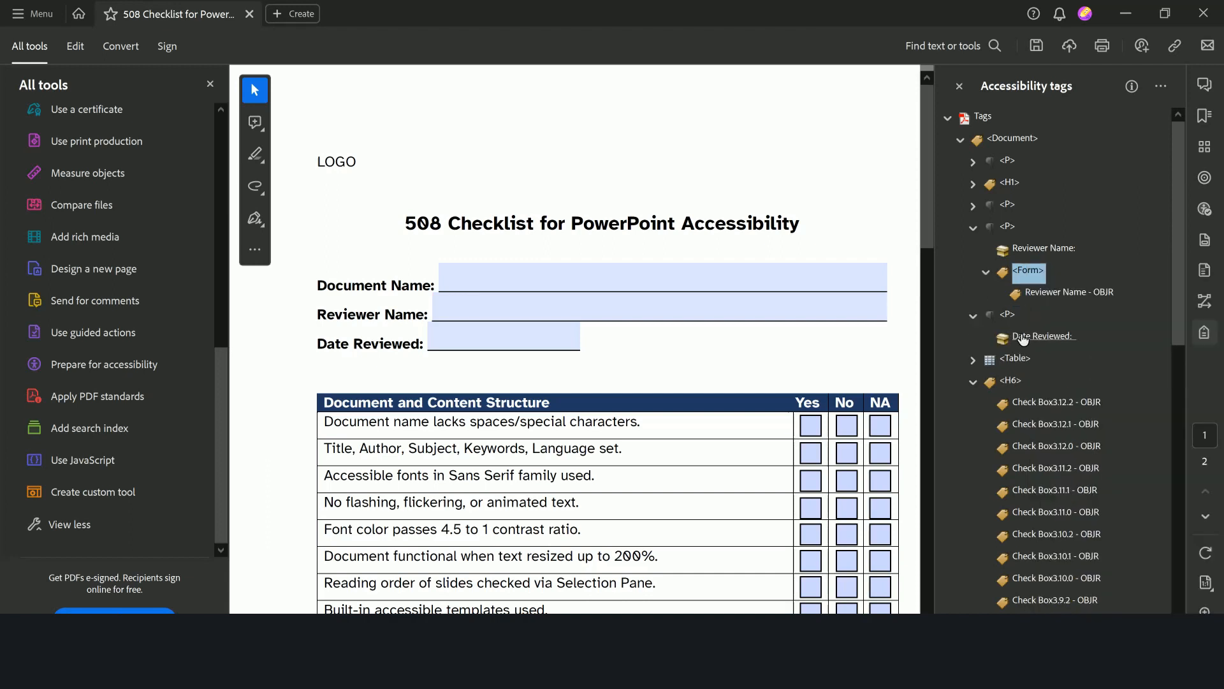
- Add a Form tag after the label in the Date Reviewed paragraph tag
right_click(1023, 338)
left_click(1095, 250)
key("Return")
- Move the Date Reviewed - OBJR reference from the H6 tag into the Form tag of the Date Reviewed paragraph
scroll(1057, 365, "down", 5)
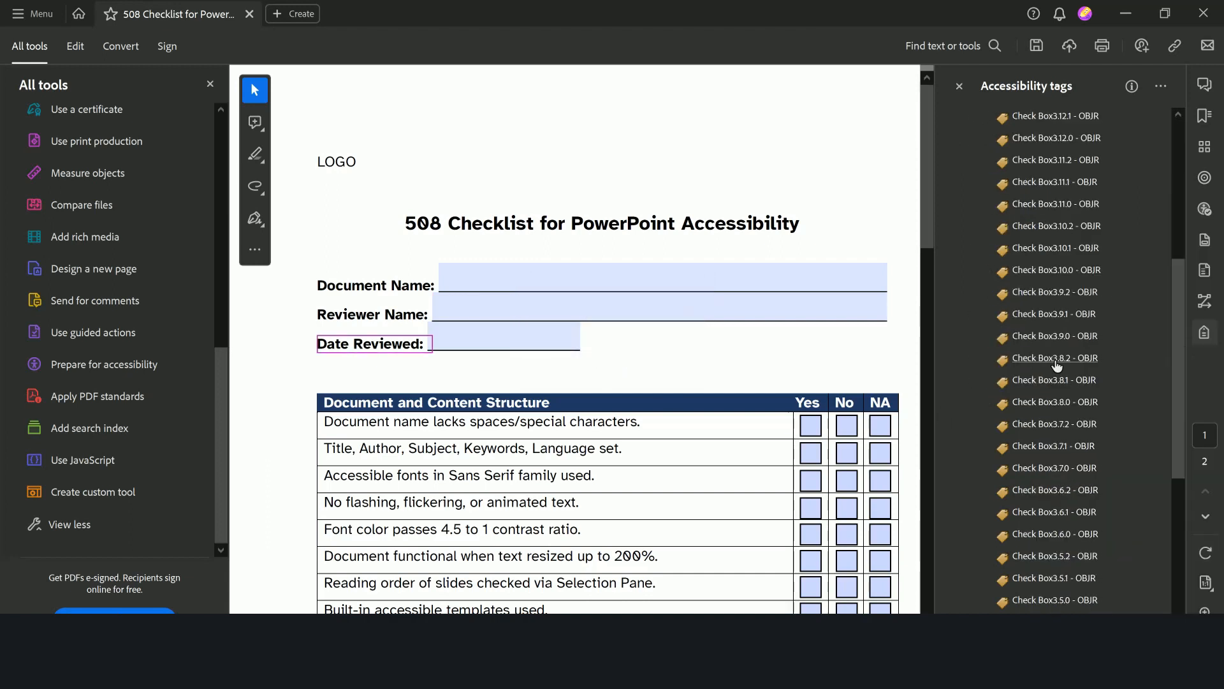
scroll(1057, 364, "down", 5)
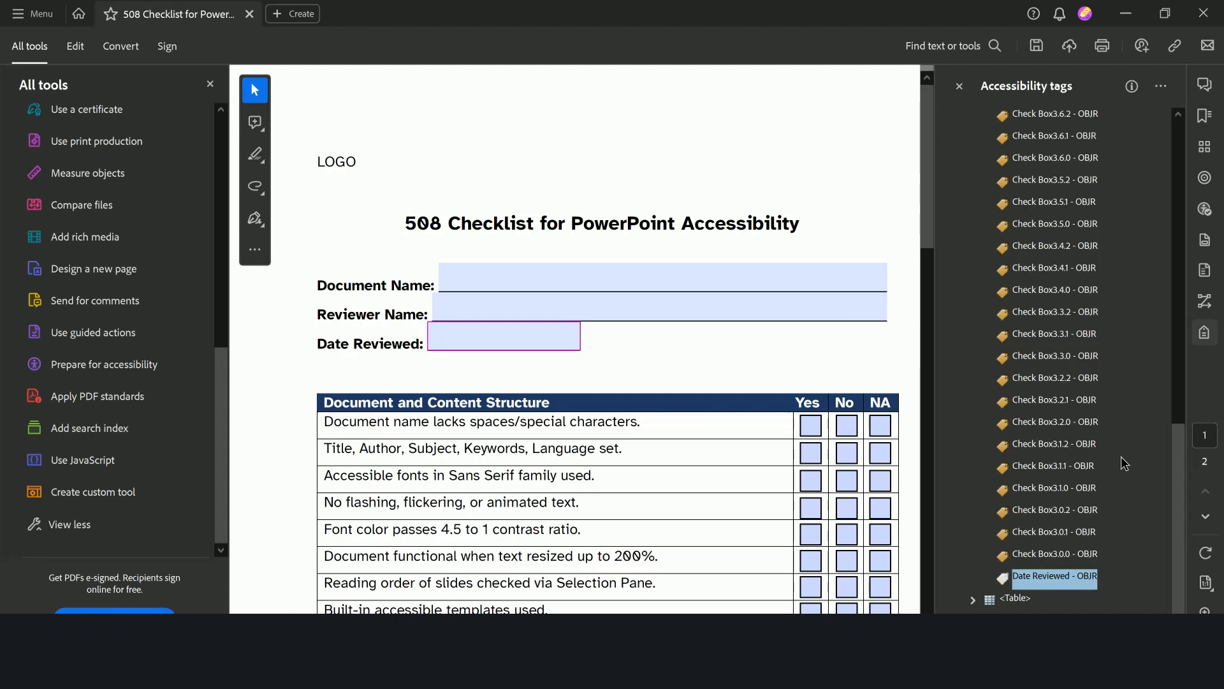
scroll(1119, 450, "up", 10)
left_click(1037, 361)
right_click(1038, 362)
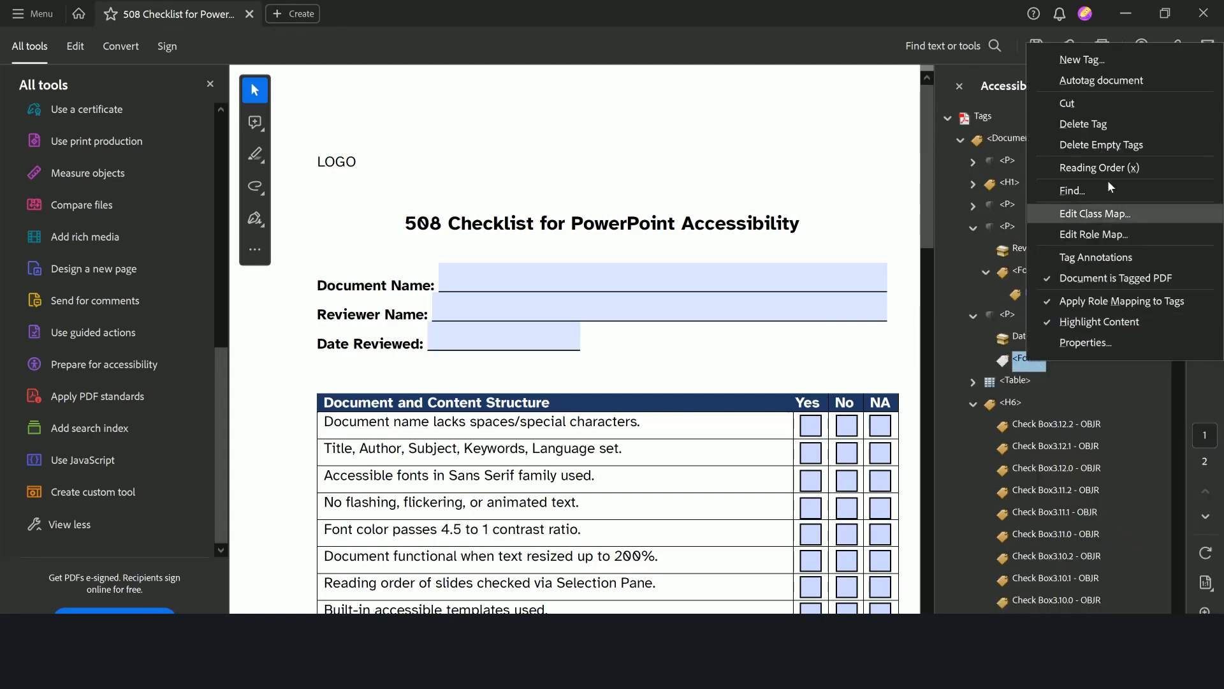
scroll(1085, 378, "down", 7)
scroll(1103, 488, "down", 4)
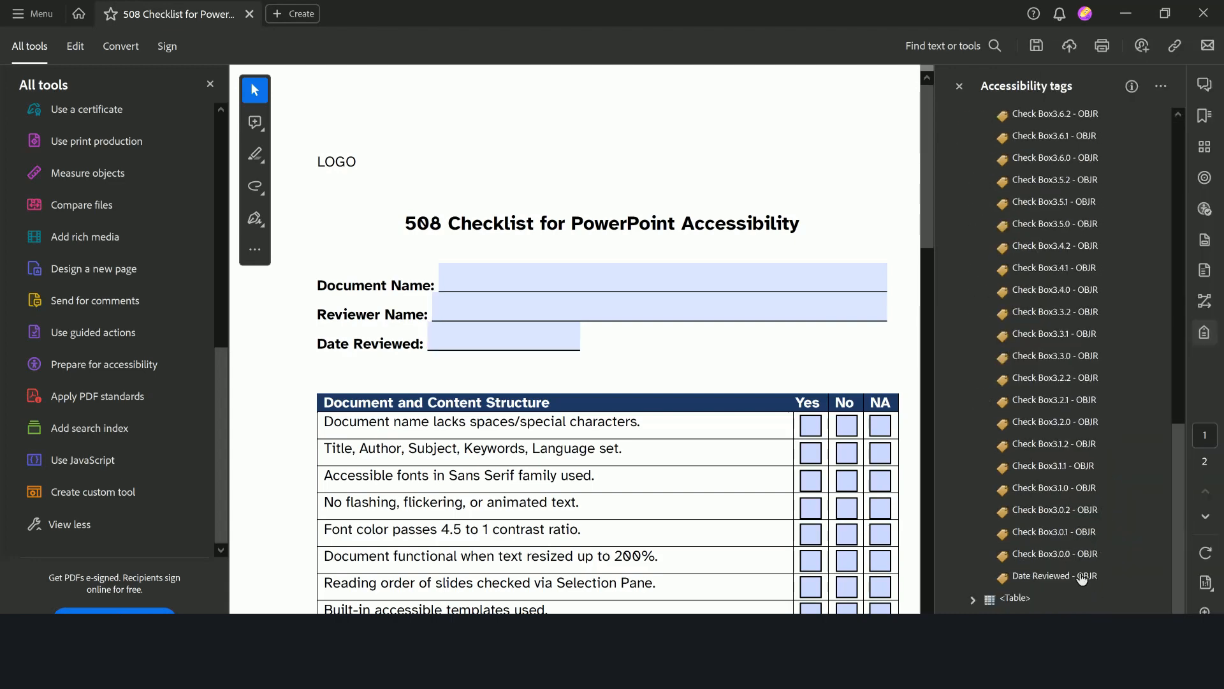
left_click(1071, 579)
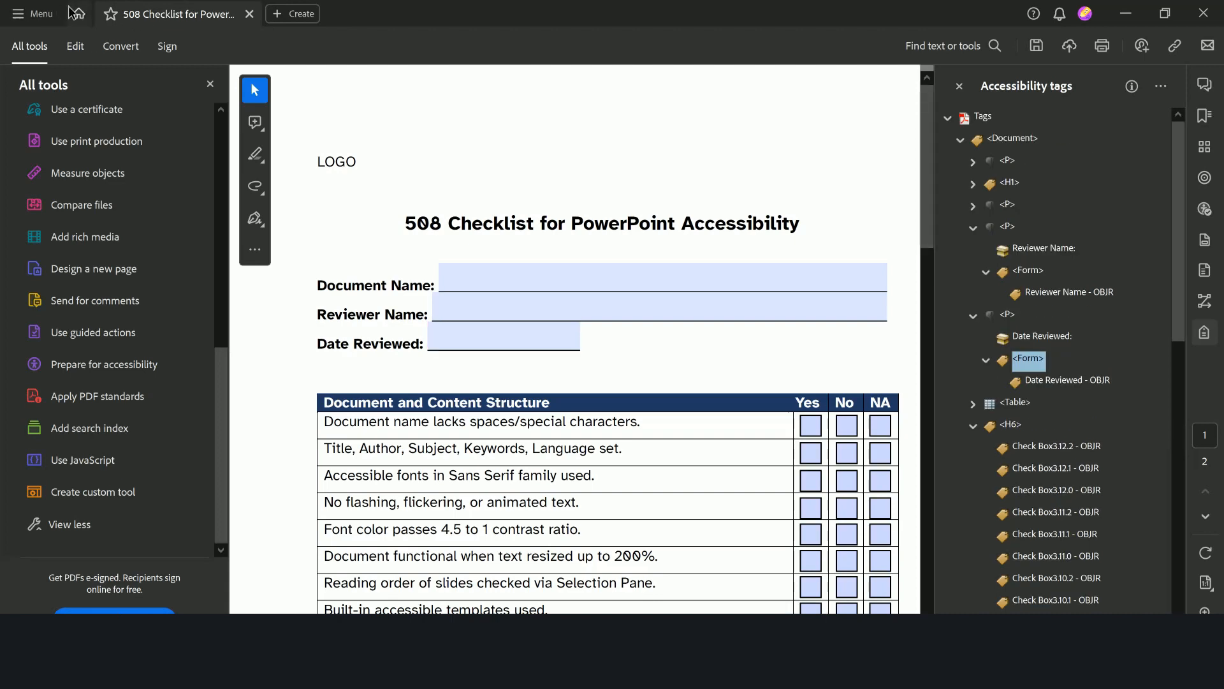
- Save the PDF with the three header fields nested in their Form tags
key("ctrl+shift+s")
left_click(376, 293)
left_click(657, 341)
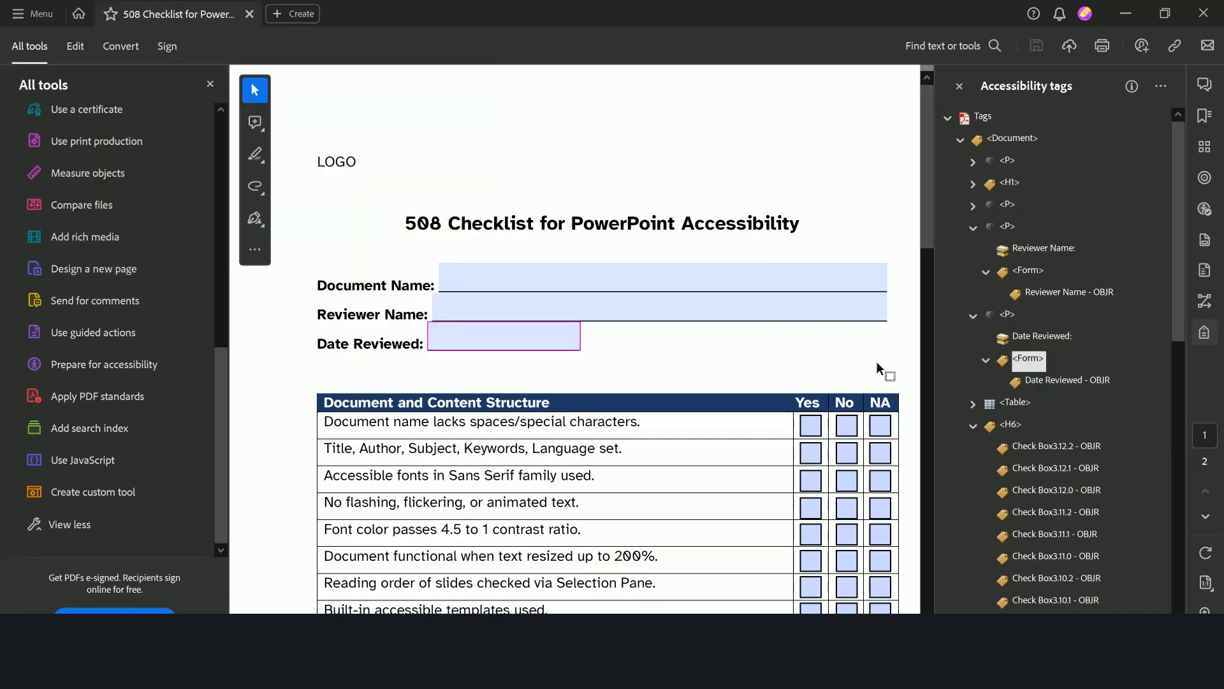
- Collapse the Reviewer Name and Date Reviewed paragraph tags and check the paragraph tags against their labels and fields on the page
left_click(1007, 207)
key("Left")
key("Down")
key("Down")
key("Down")
key("Down")
key("Left")
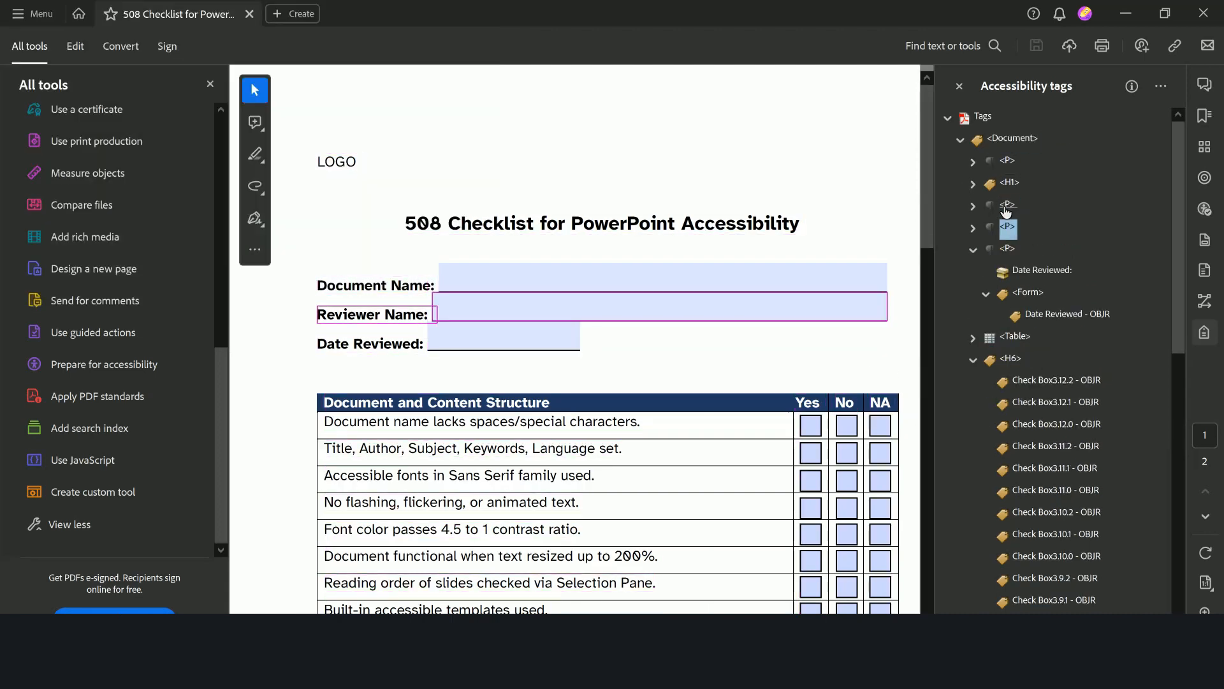
key("Down")
key("Left")
key("Up")
key("Up")
key("Down")
key("Up")
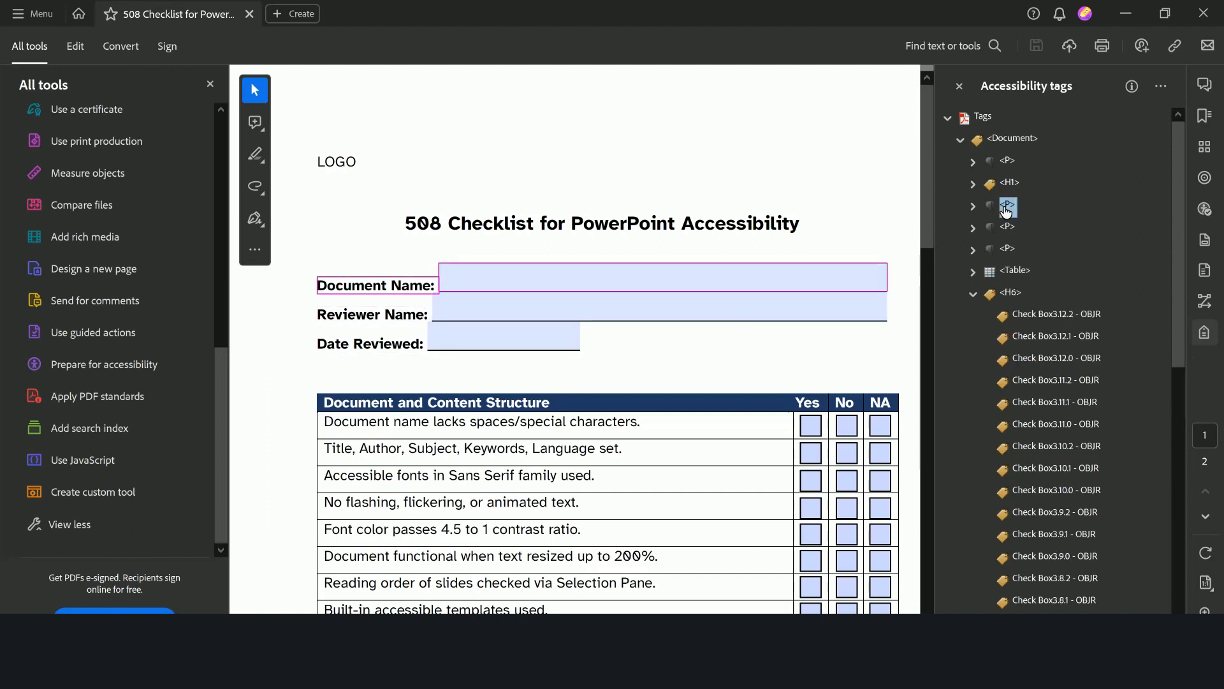
- Expand the Document and Content Structure Table tag and its header row, and select the first data row's TR tag
key("Down")
key("Down")
key("Down")
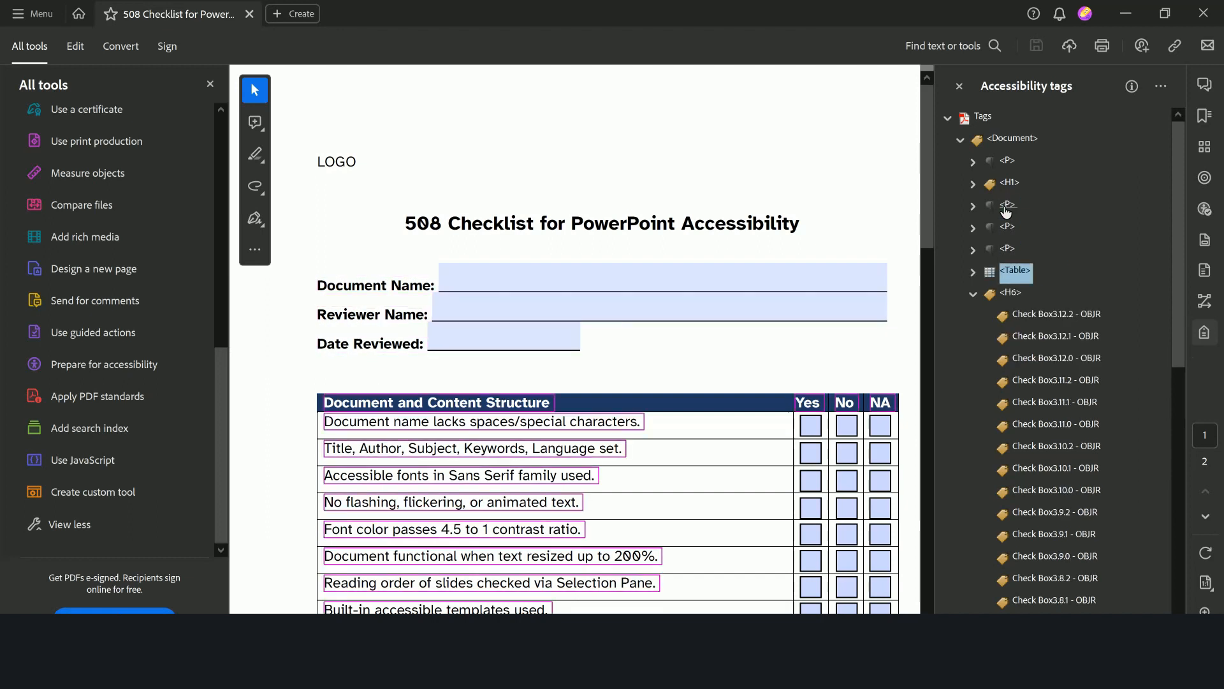
key("Right")
key("Down")
key("Right")
key("Down")
key("Down")
key("Down")
key("Down")
key("Down")
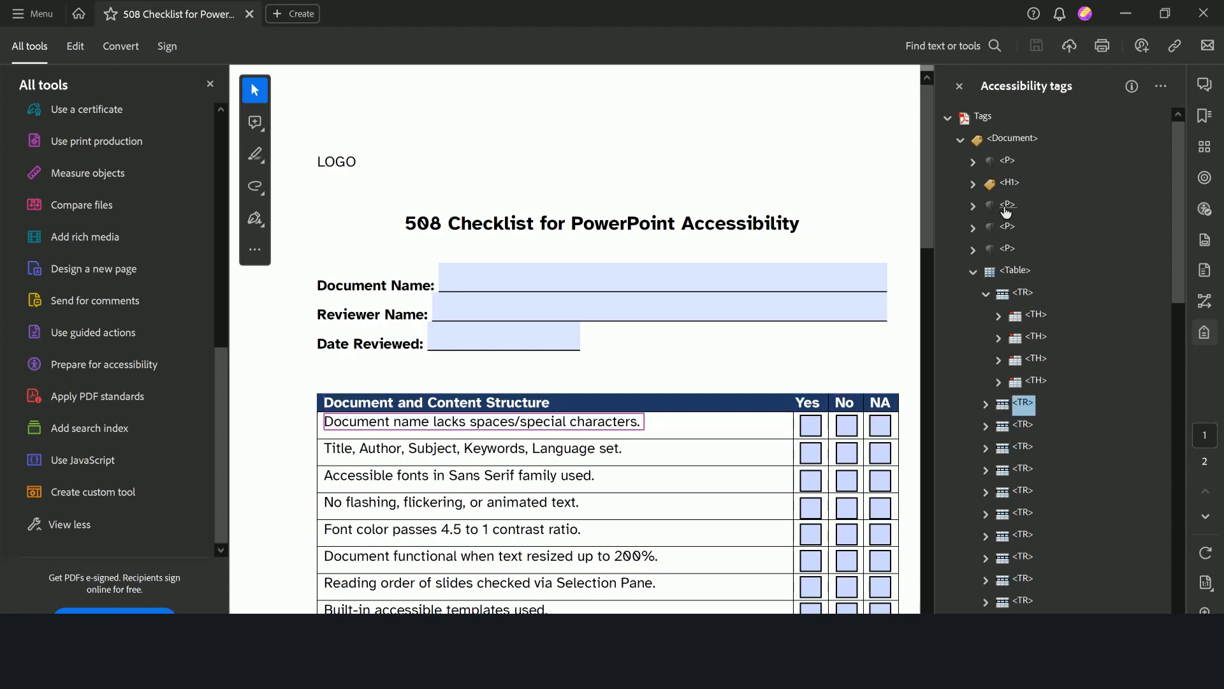
- Expand the "Document name lacks spaces/special characters" row and its three TD cells in the tag tree
key("Right")
key("Down")
key("Down")
key("Right")
key("Down")
key("Right")
key("Down")
key("Down")
key("Right")
key("Down")
key("Down")
key("Right")
key("Down")
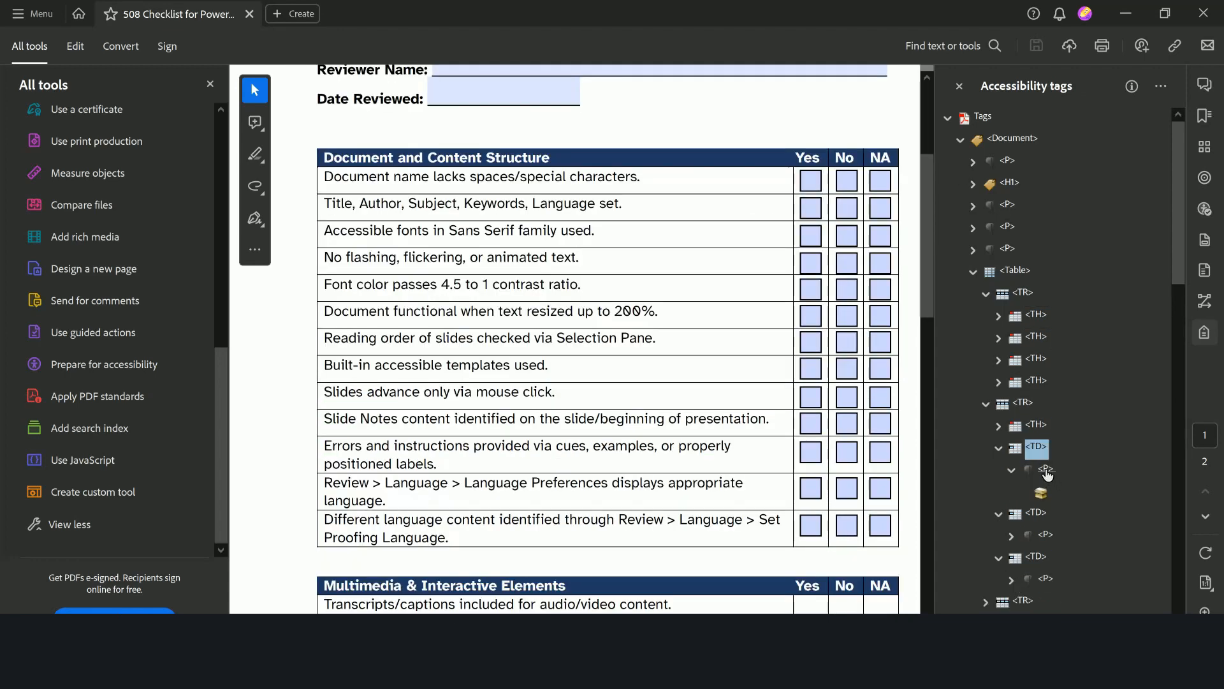
- Expand the paragraph tags in the row's three TD cells down to their blank content containers
left_click(1047, 472)
left_click(1011, 536)
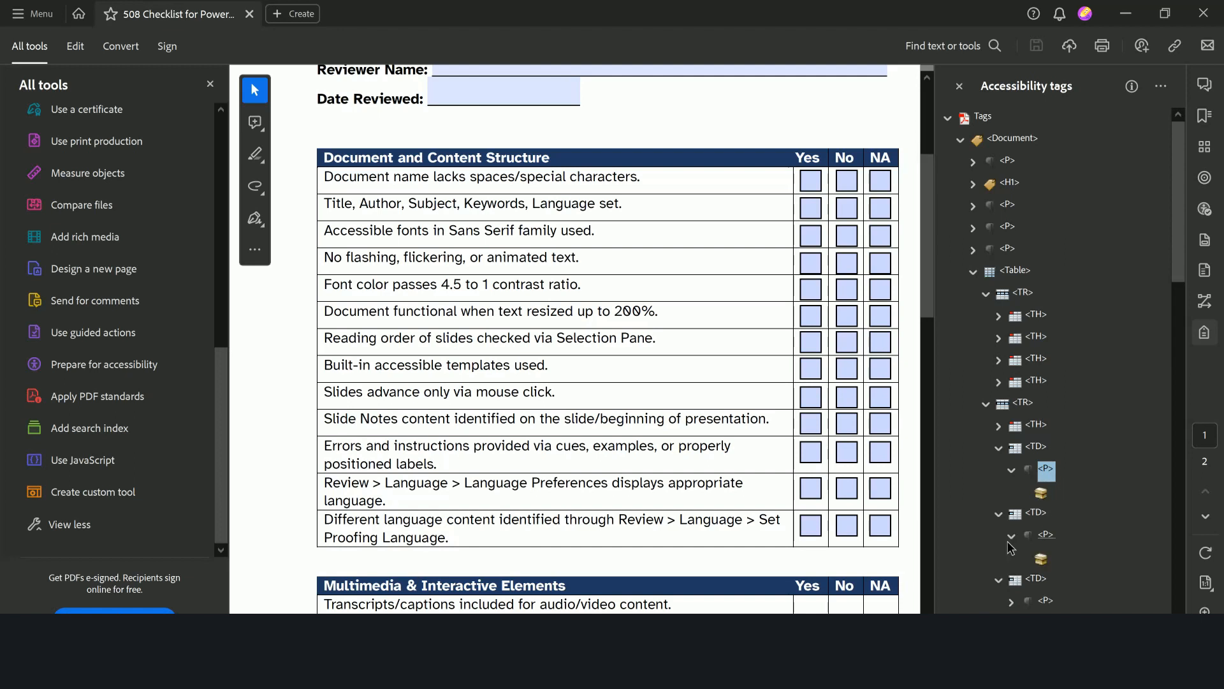
scroll(1014, 555, "down", 1)
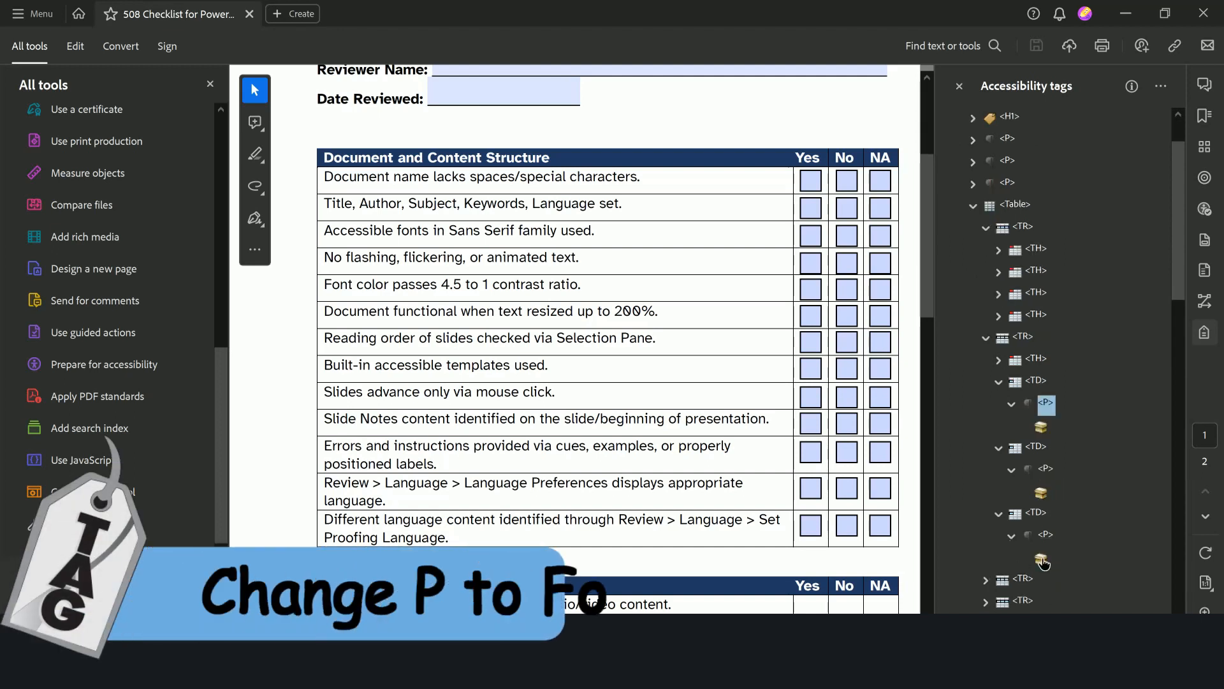
left_click(1011, 536)
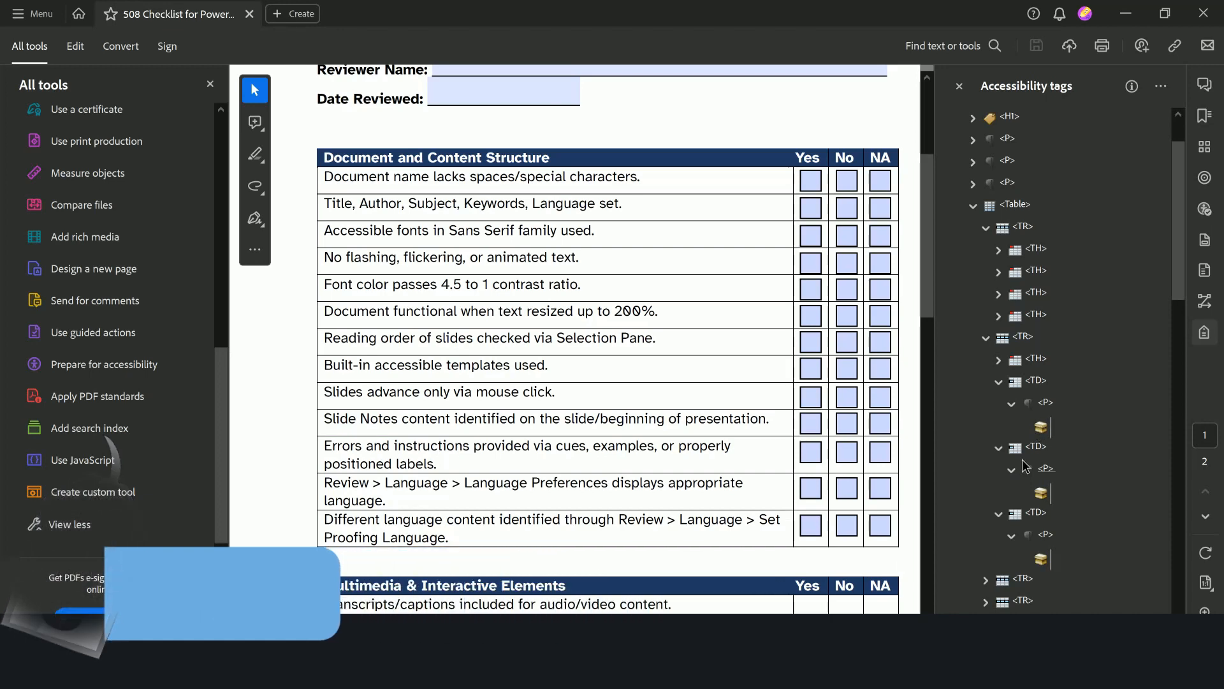
- Change the blank content containers in the row's three TD cells to artifacts of type Page
right_click(1039, 428)
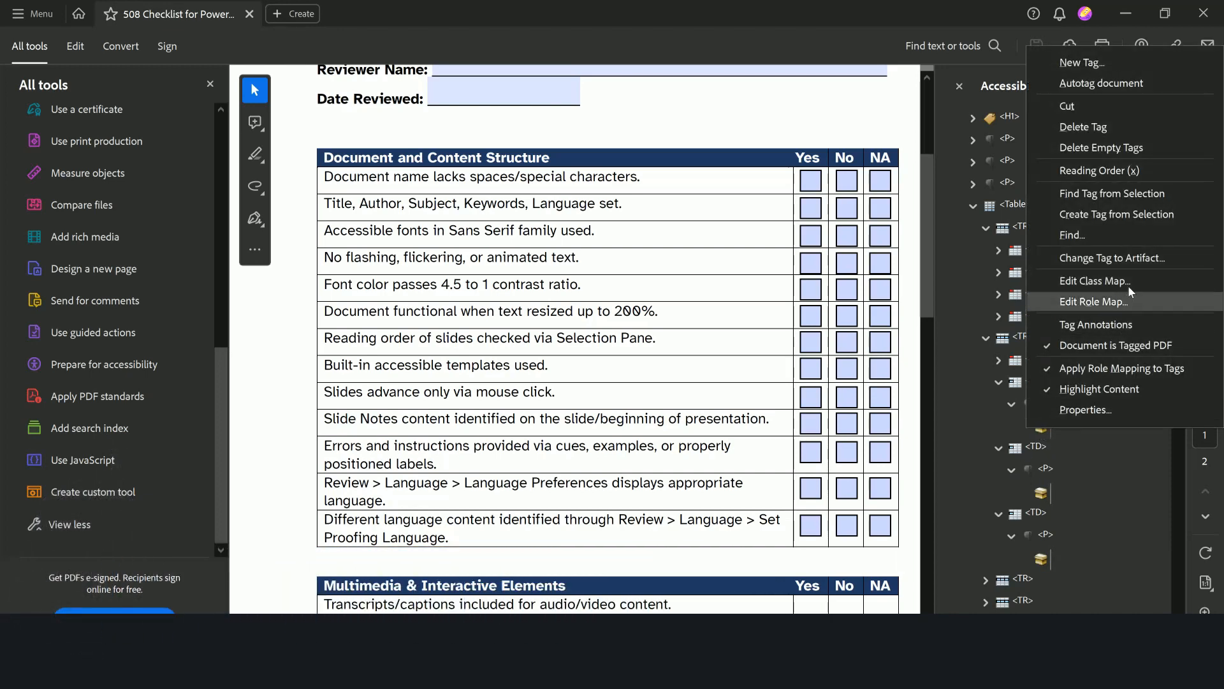
left_click(1122, 257)
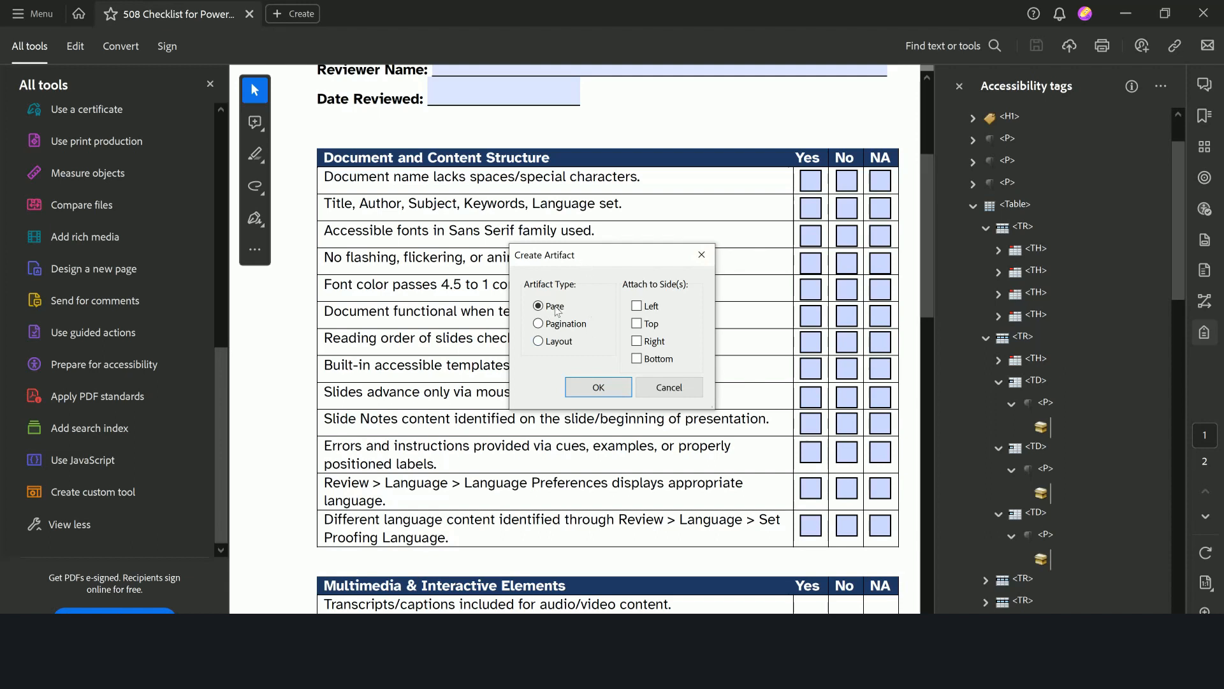
left_click(597, 387)
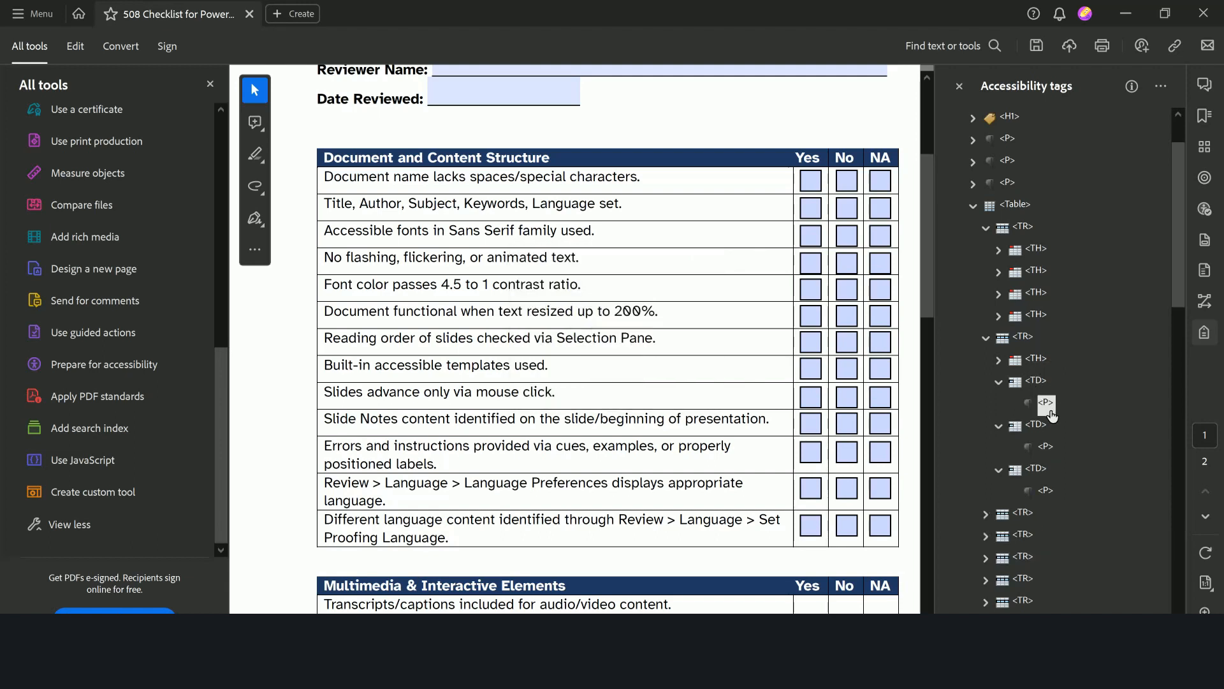
- Change the tag type of the paragraph tags in the row's three TD cells to Form
left_click(1049, 452, "ctrl")
left_click(1047, 491, "ctrl")
right_click(1046, 491)
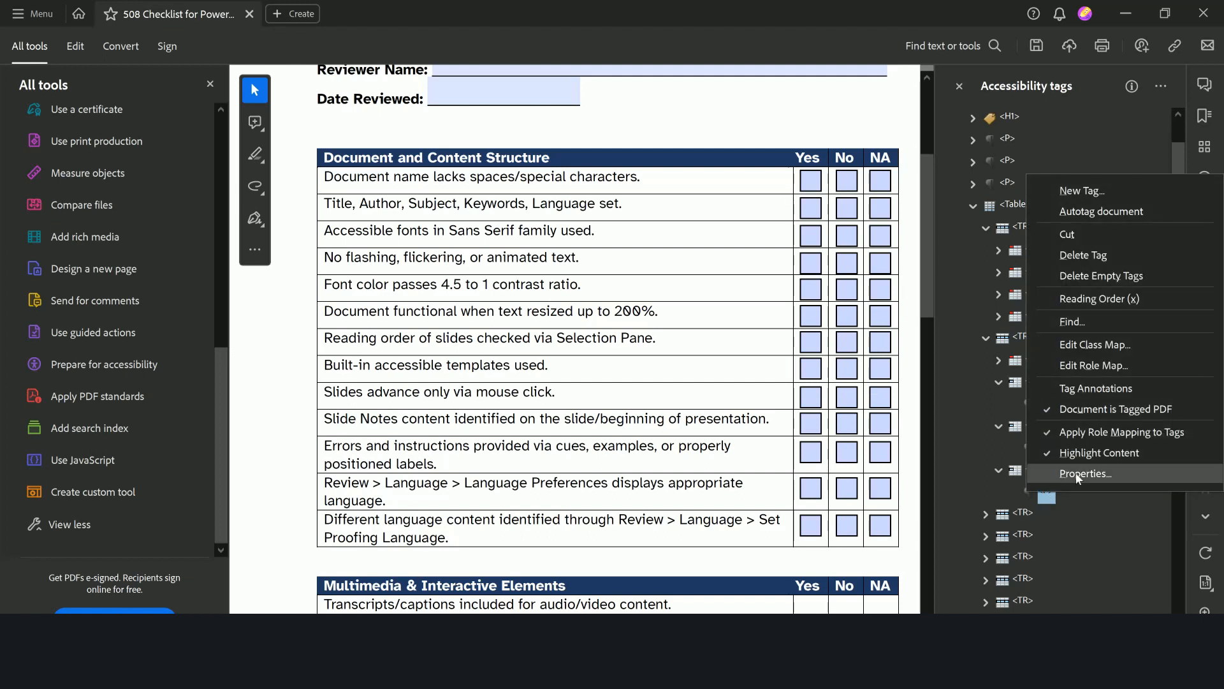
left_click(1075, 472)
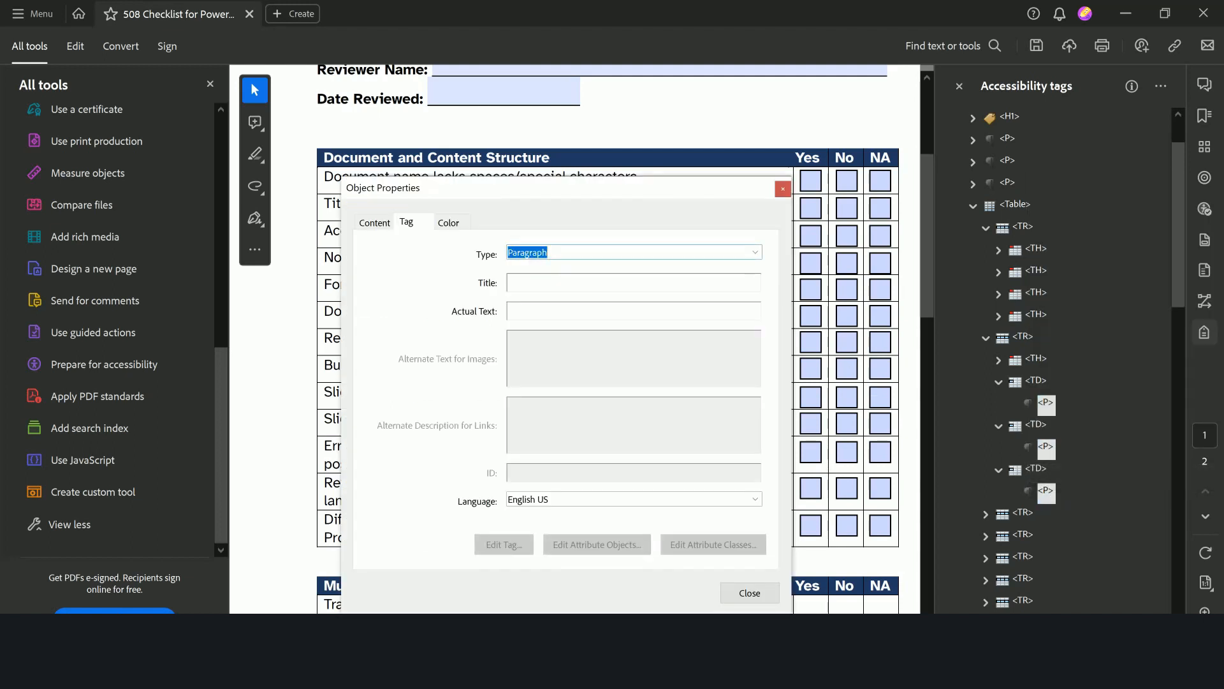
type("gg")
left_click(773, 591)
- Move the Check Box3.0.0, 3.0.1 and 3.0.2 OBJR references from the H6 tag into the first TD cell's Form tag
left_click(1023, 515)
scroll(1029, 526, "down", 3)
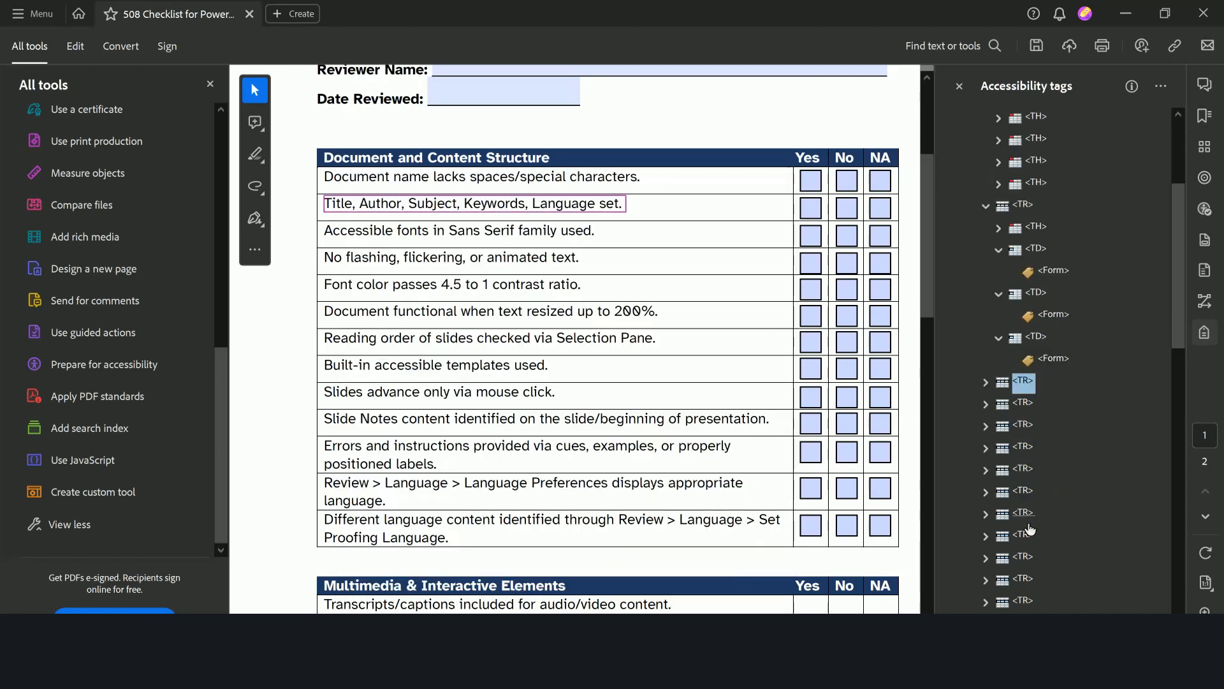
scroll(1029, 527, "down", 2)
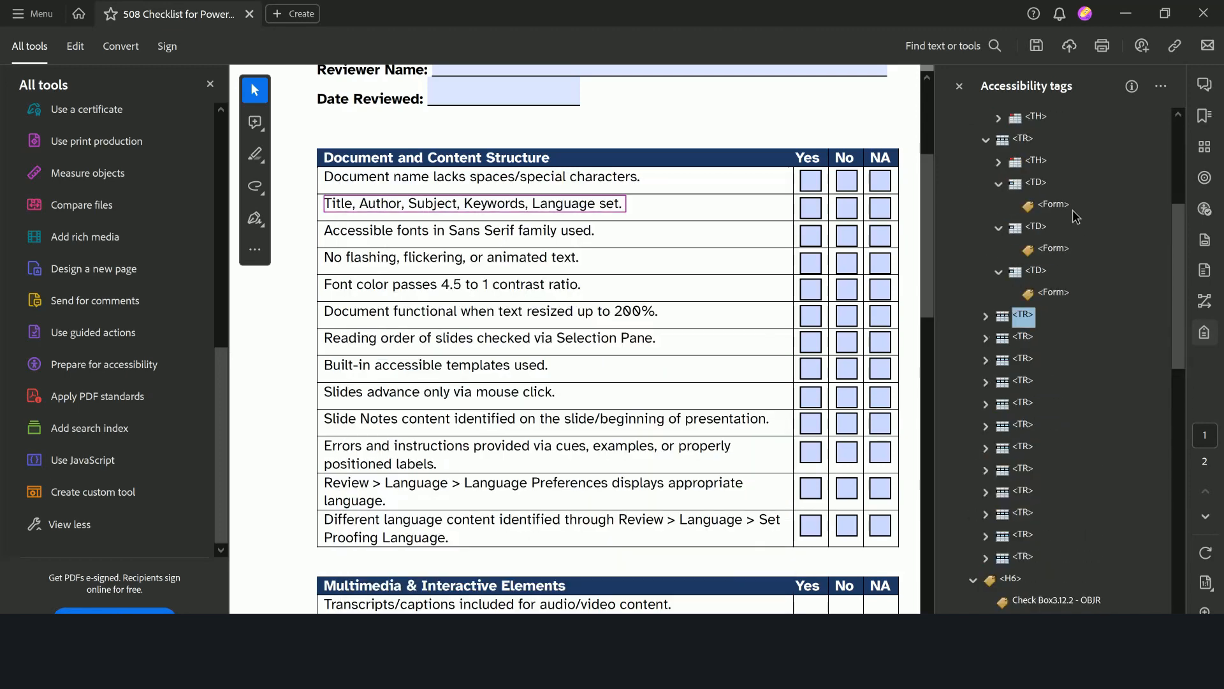
scroll(1059, 561, "down", 10)
left_click(1057, 577)
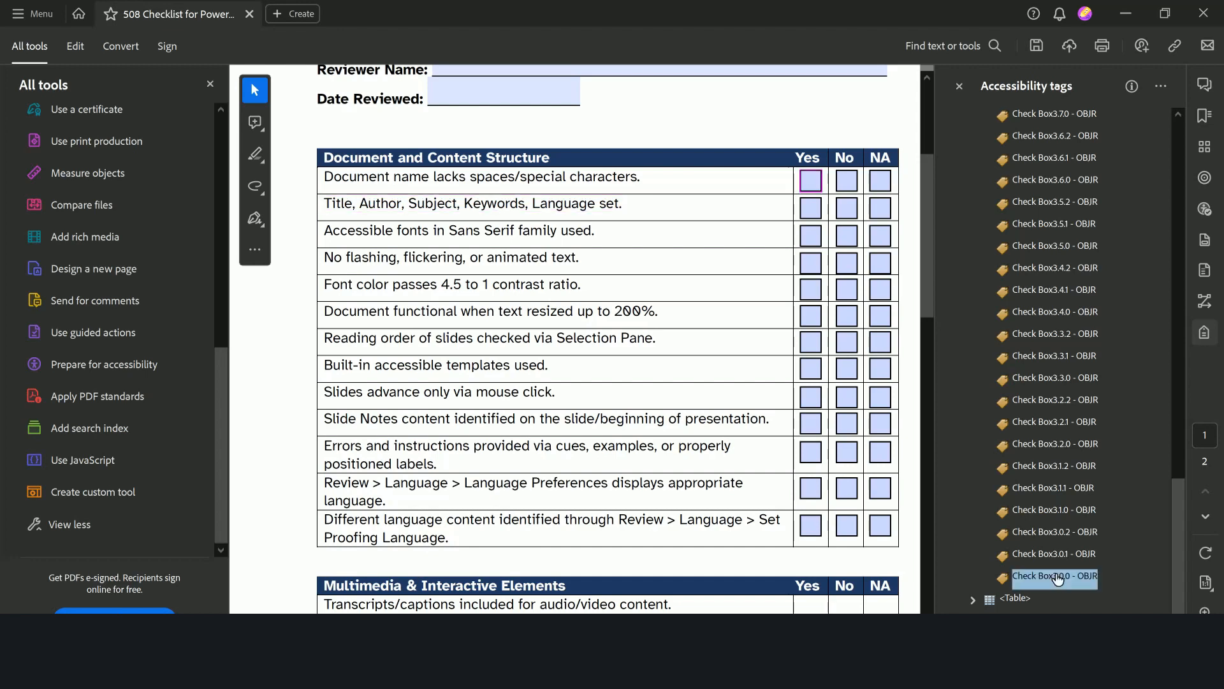
left_click(1055, 533, "shift")
scroll(1068, 506, "up", 10)
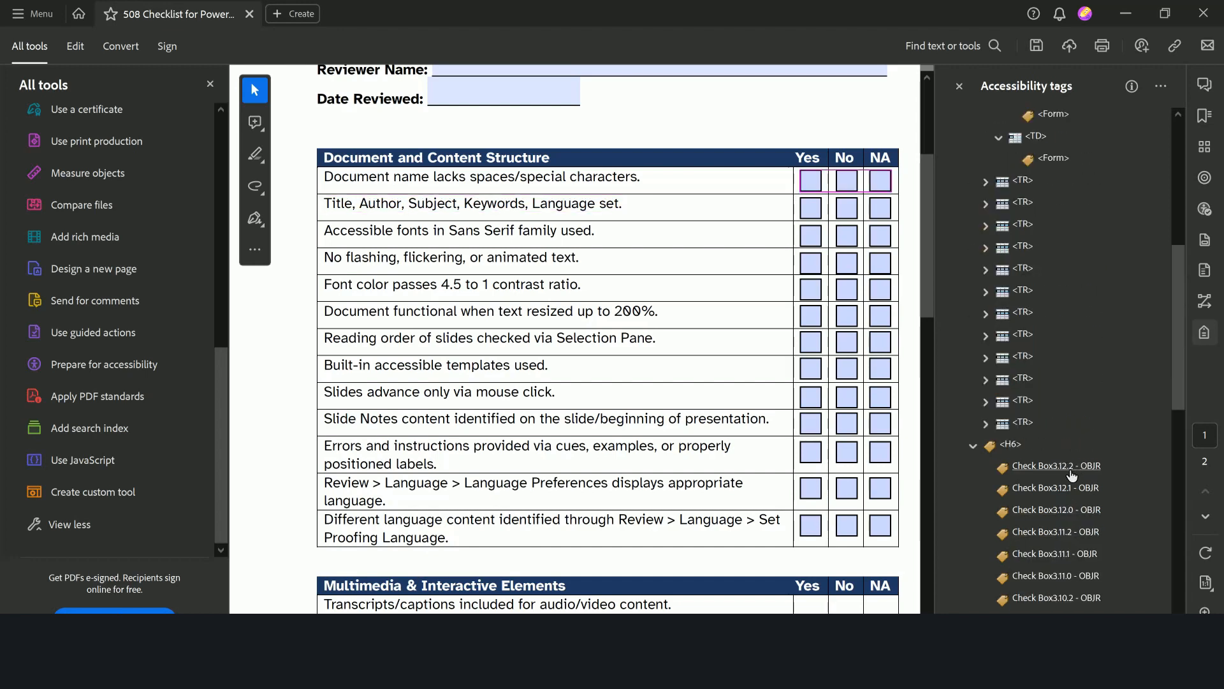
left_click(1055, 267)
right_click(1055, 267)
left_click(1084, 368)
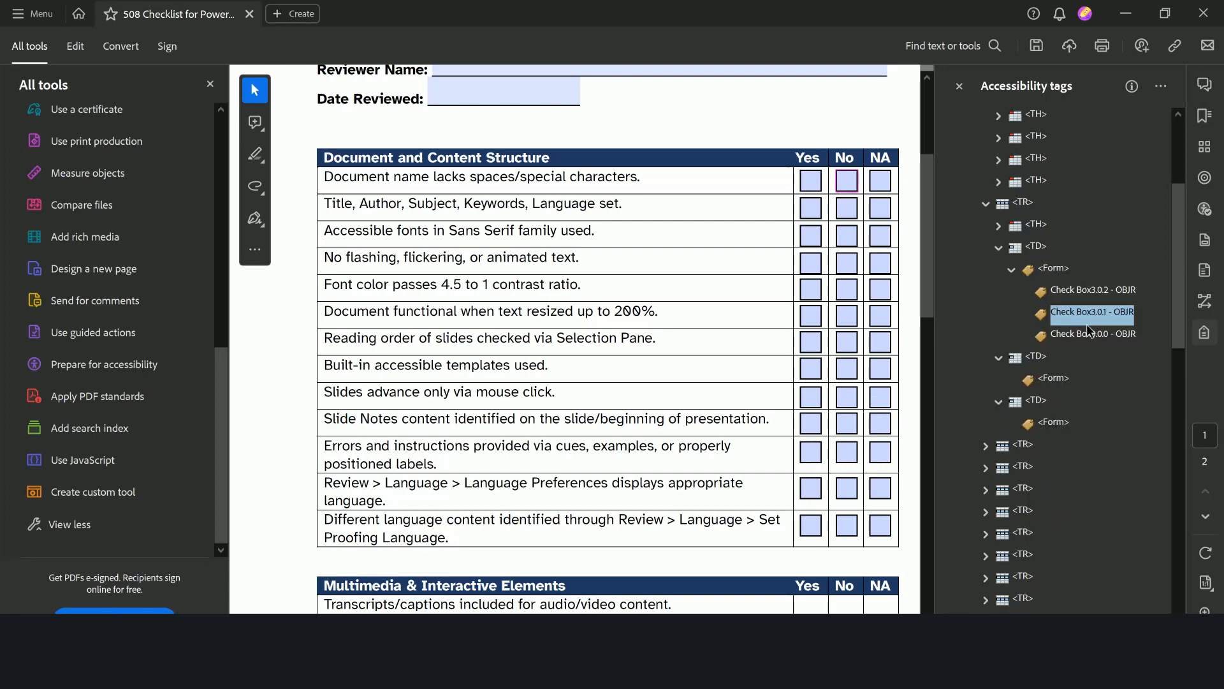
- Move the Check Box3.0.1 reference into the second TD cell's Form tag and Check Box3.0.2 into the third's
left_click_drag(1075, 311, 1062, 379)
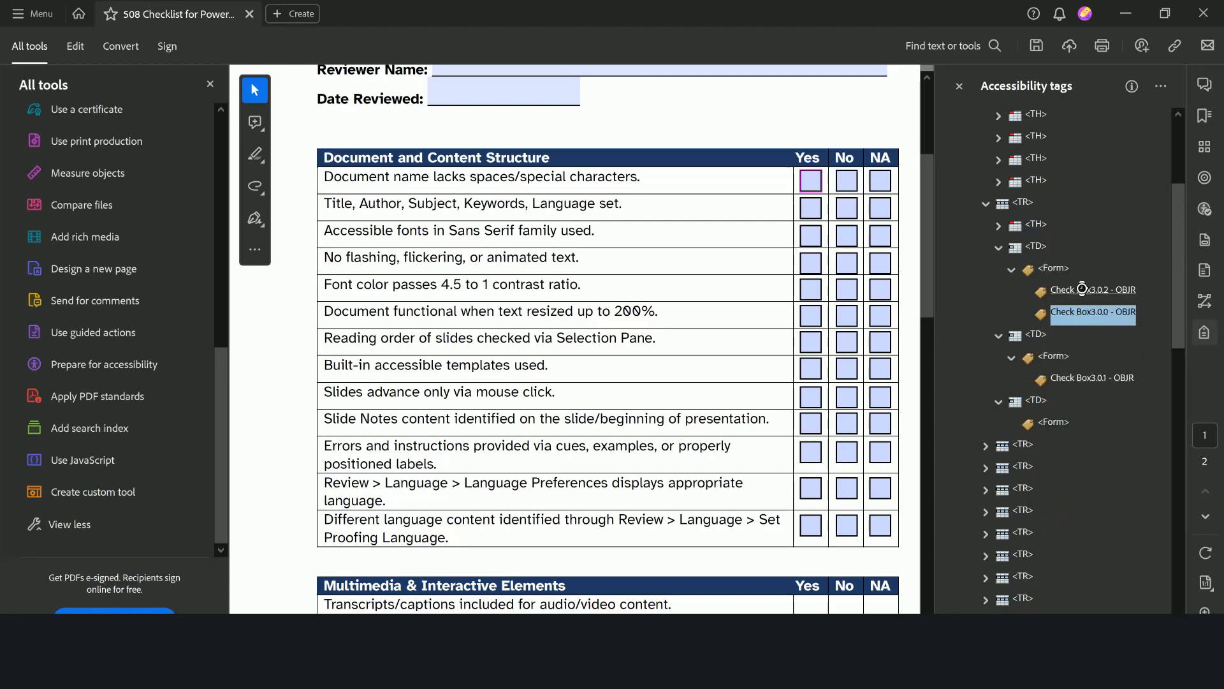
left_click_drag(1082, 290, 1061, 421)
- Step through the first data row's TH and TD tags to check which page content each one covers
key("Left")
key("Left")
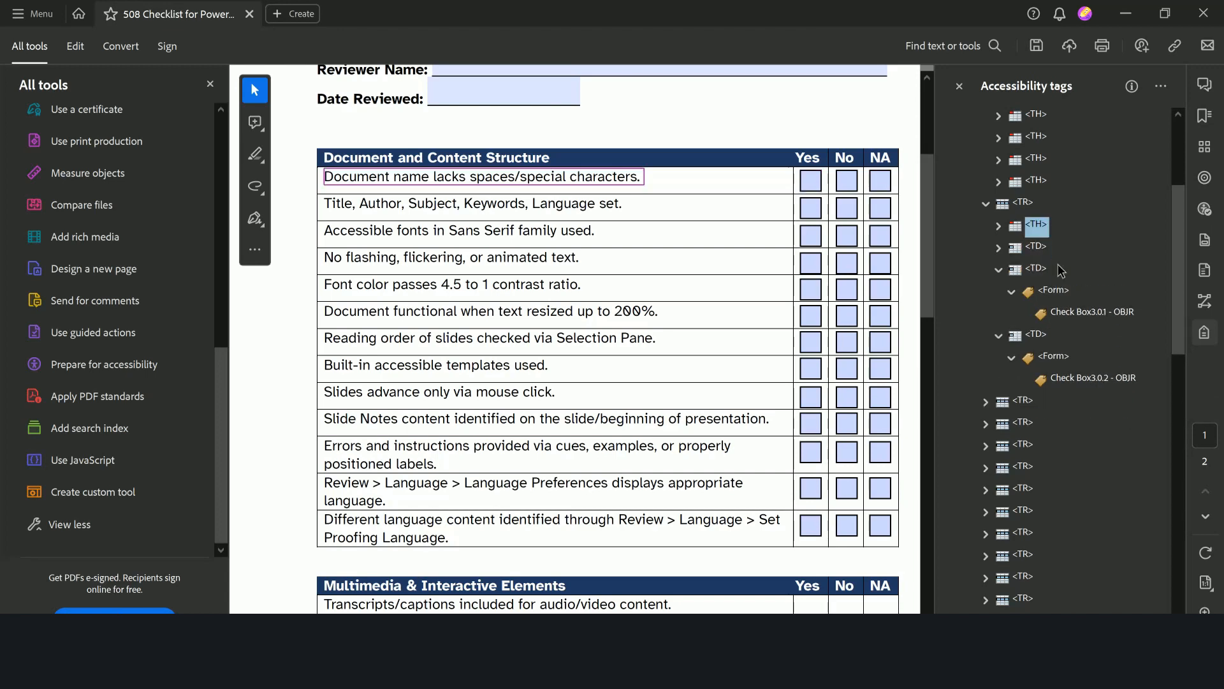
key("Right")
key("Right")
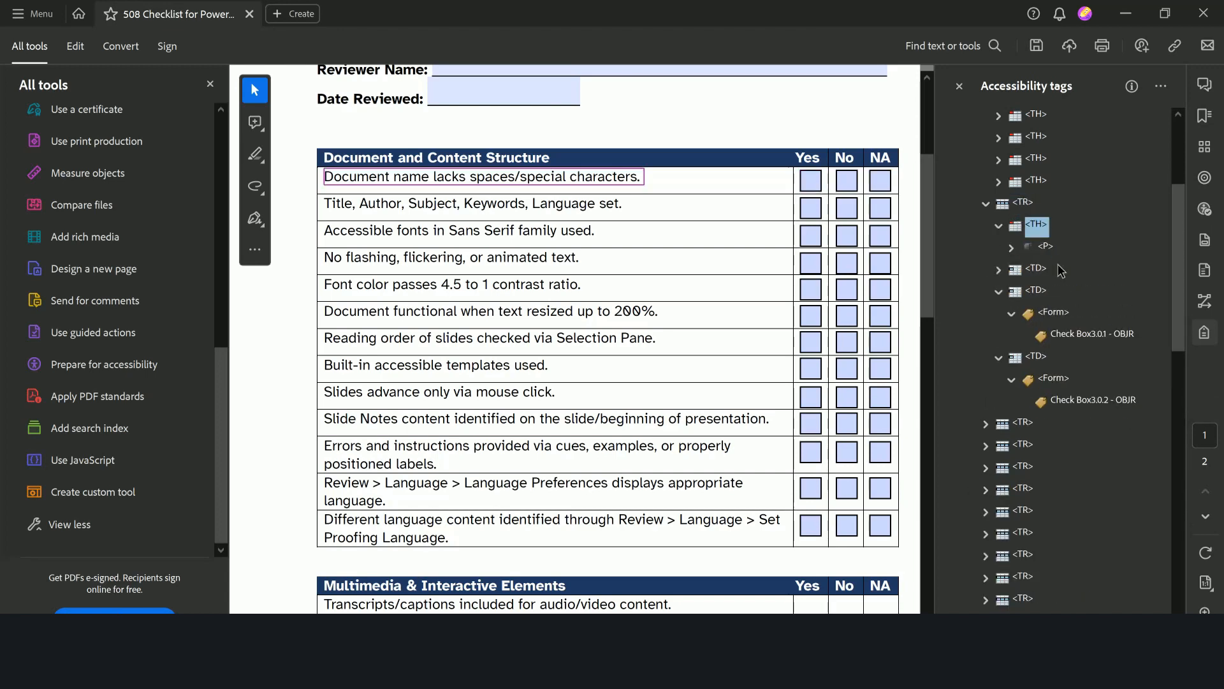
key("Down")
key("Down")
key("Down")
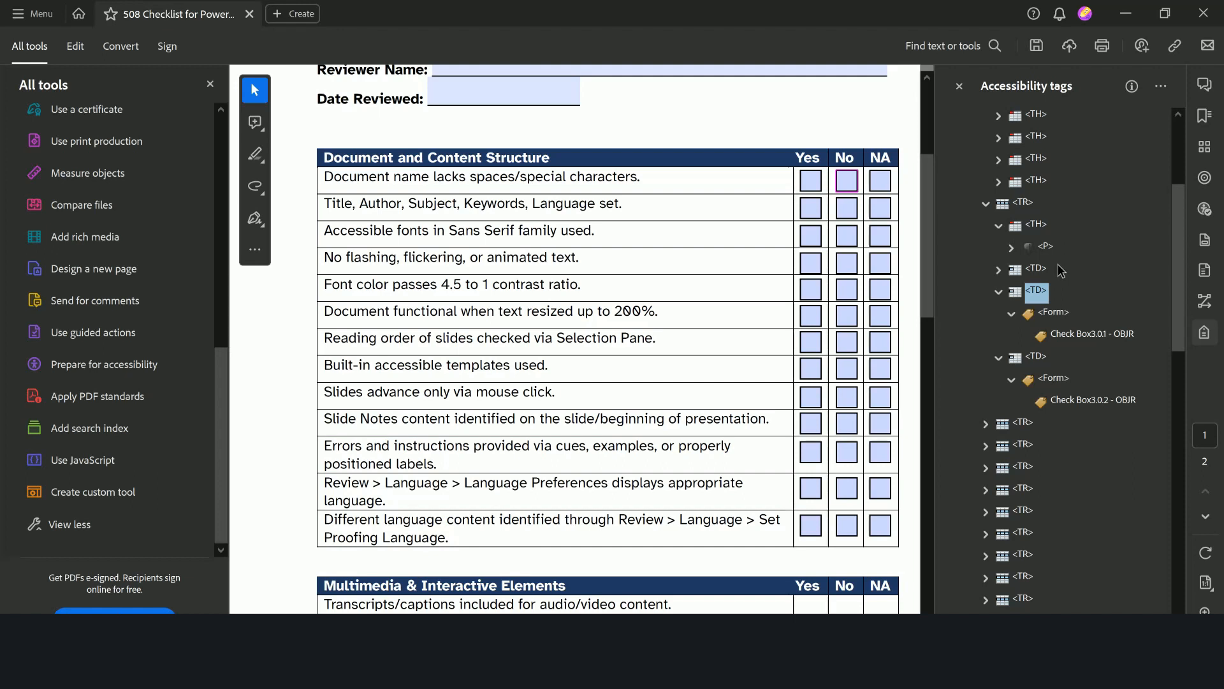
key("Left")
key("Up")
key("Up")
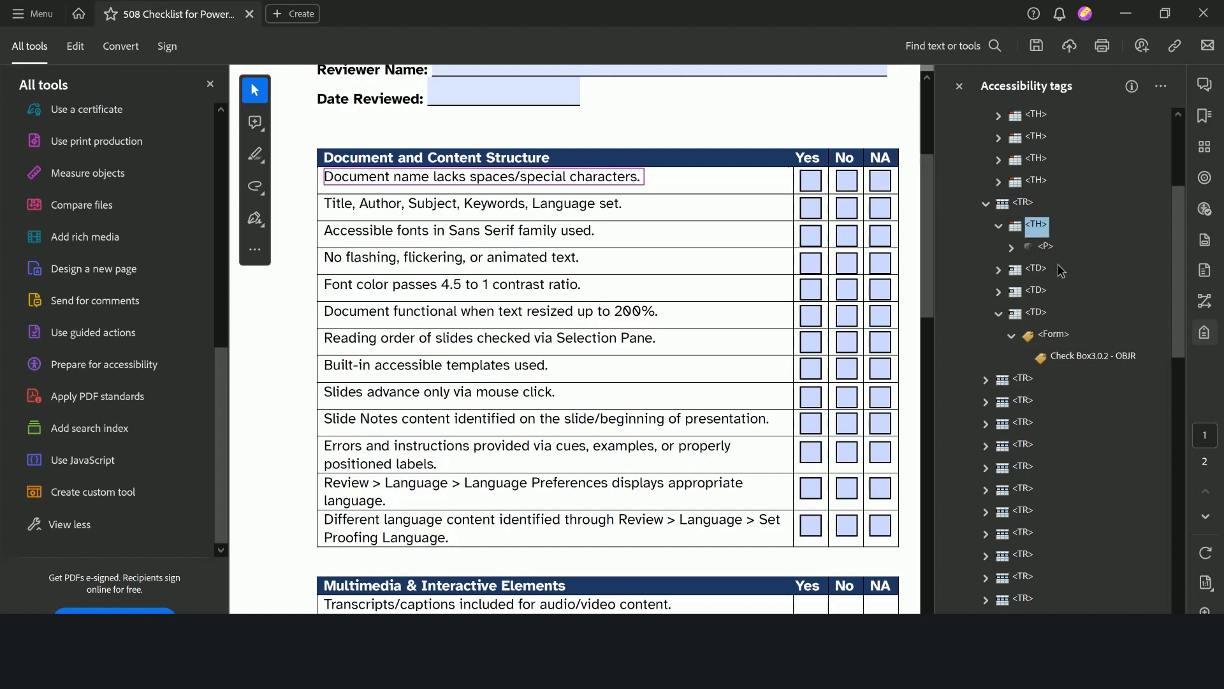
key("Down")
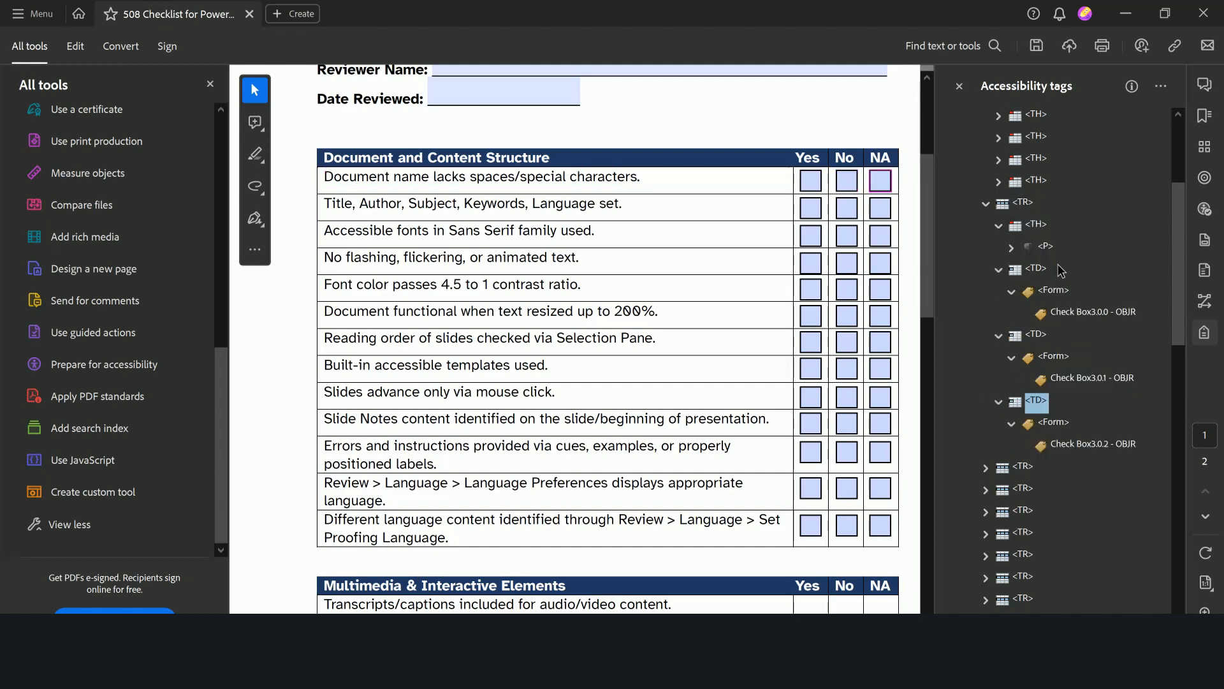
- Go back up the first data row's tags to the first Form tag and inspect its Check Box3.0.0 reference
key("Up")
key("Up")
key("Up")
key("Up")
key("Up")
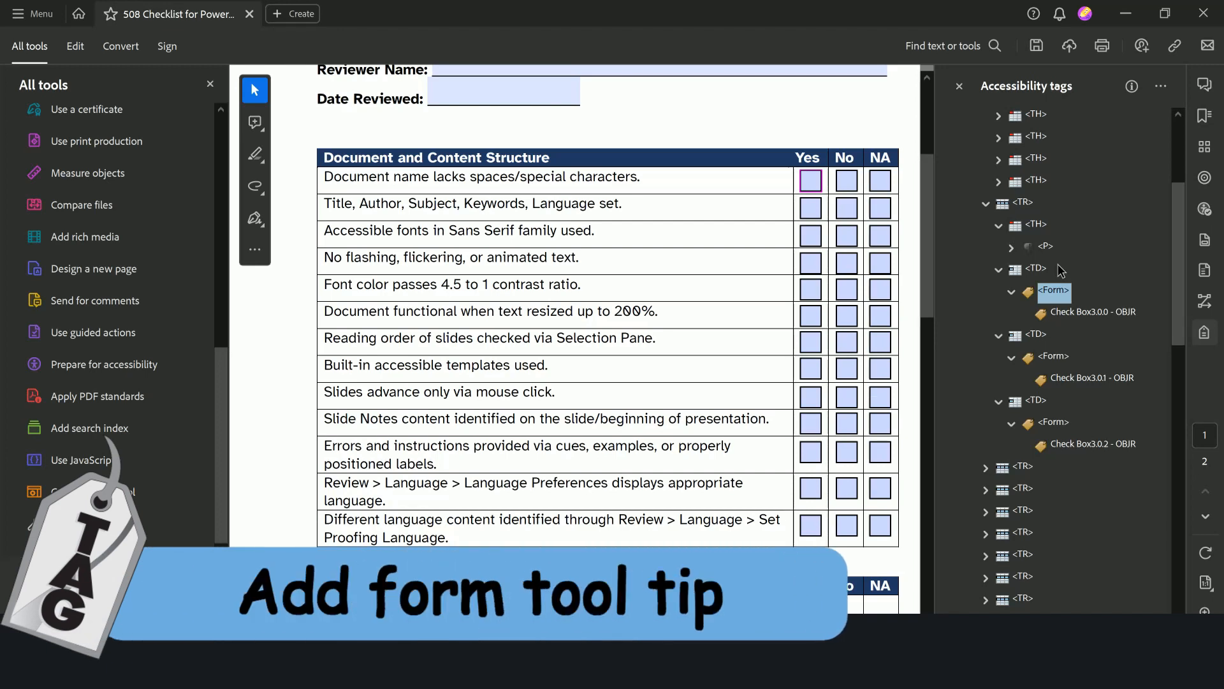
right_click(1055, 314)
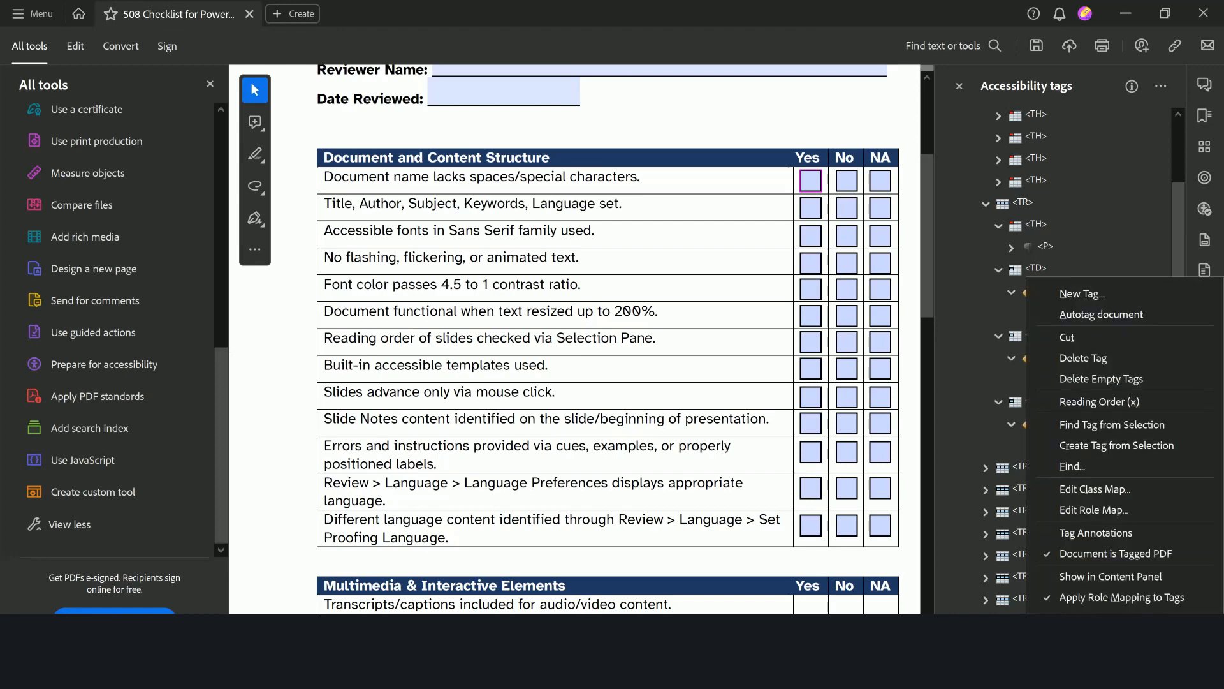
left_click(1084, 619)
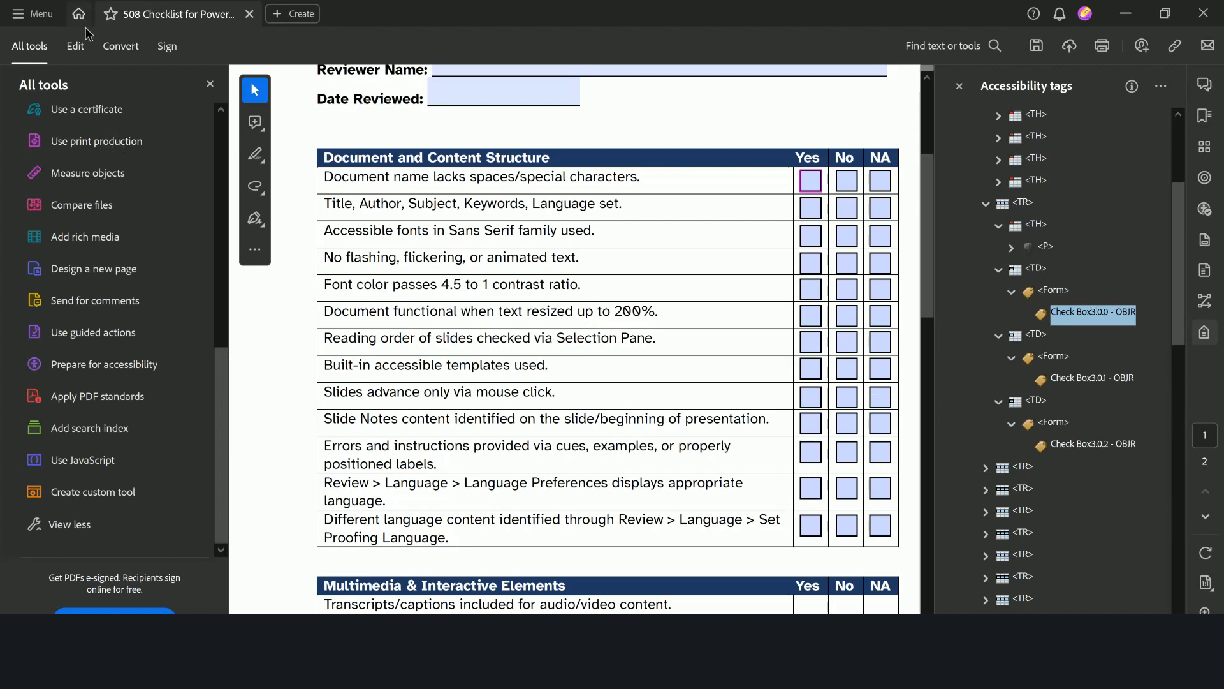
- In form preparation, rename the Yes check box in the first data row as "Document name lacks spaces and special chars"
left_click(75, 46)
left_click(97, 517)
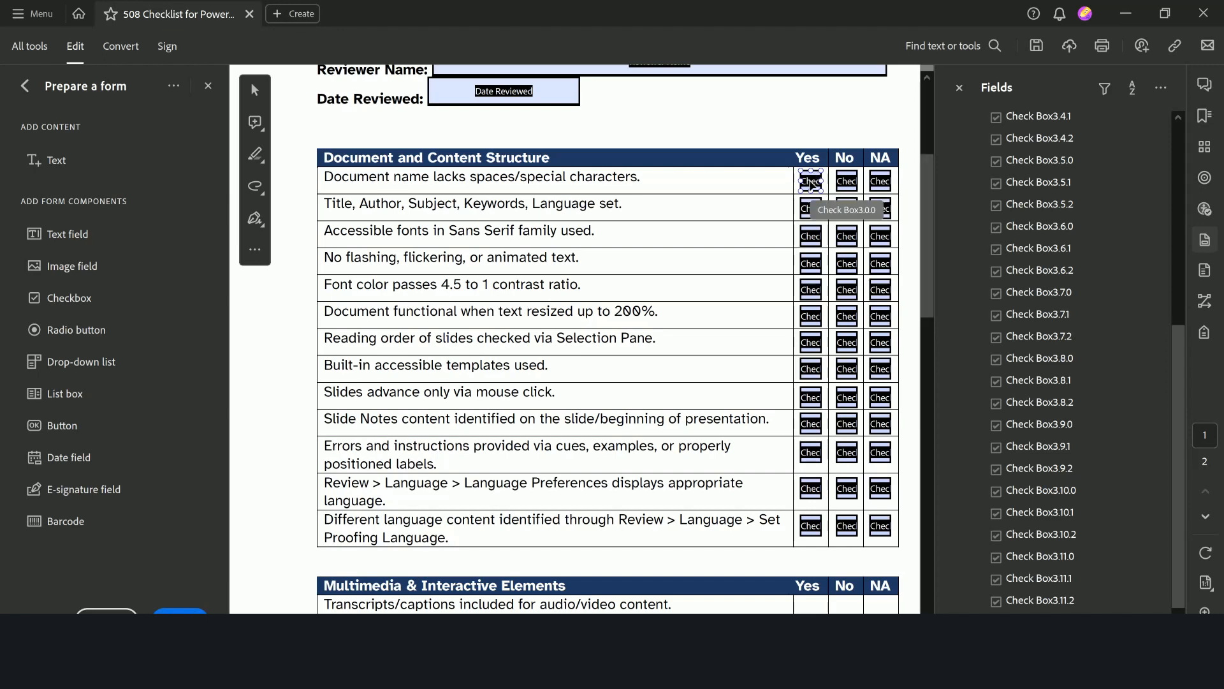
right_click(810, 183)
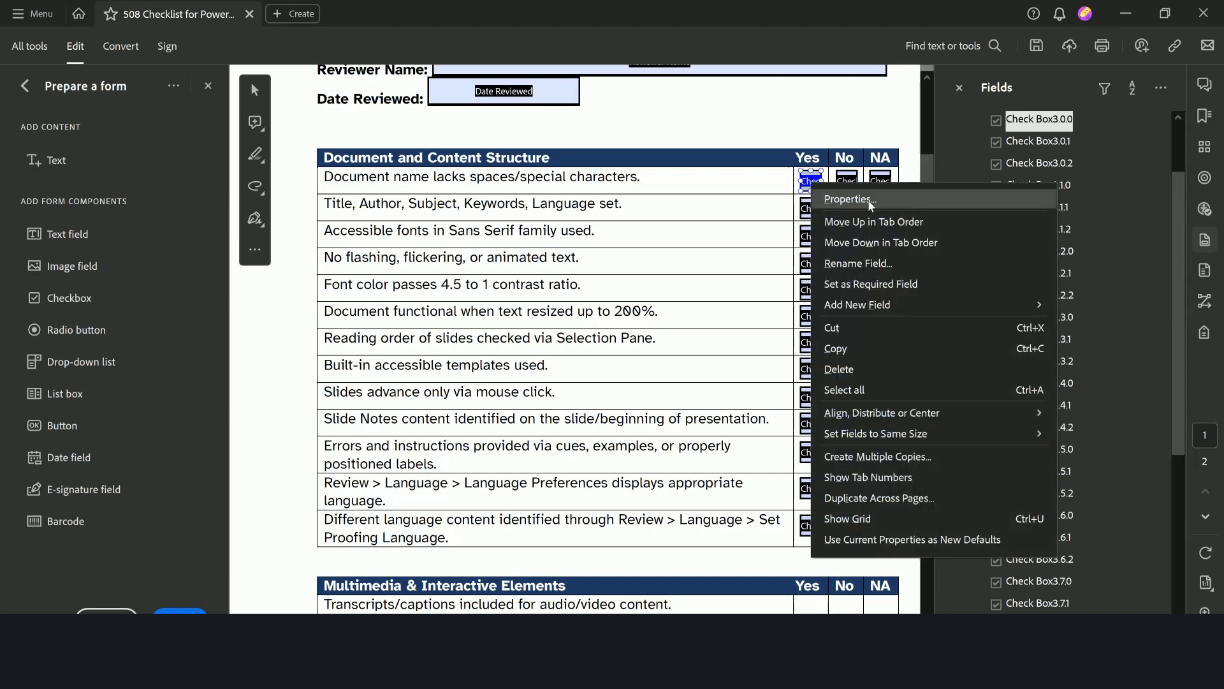
left_click(842, 199)
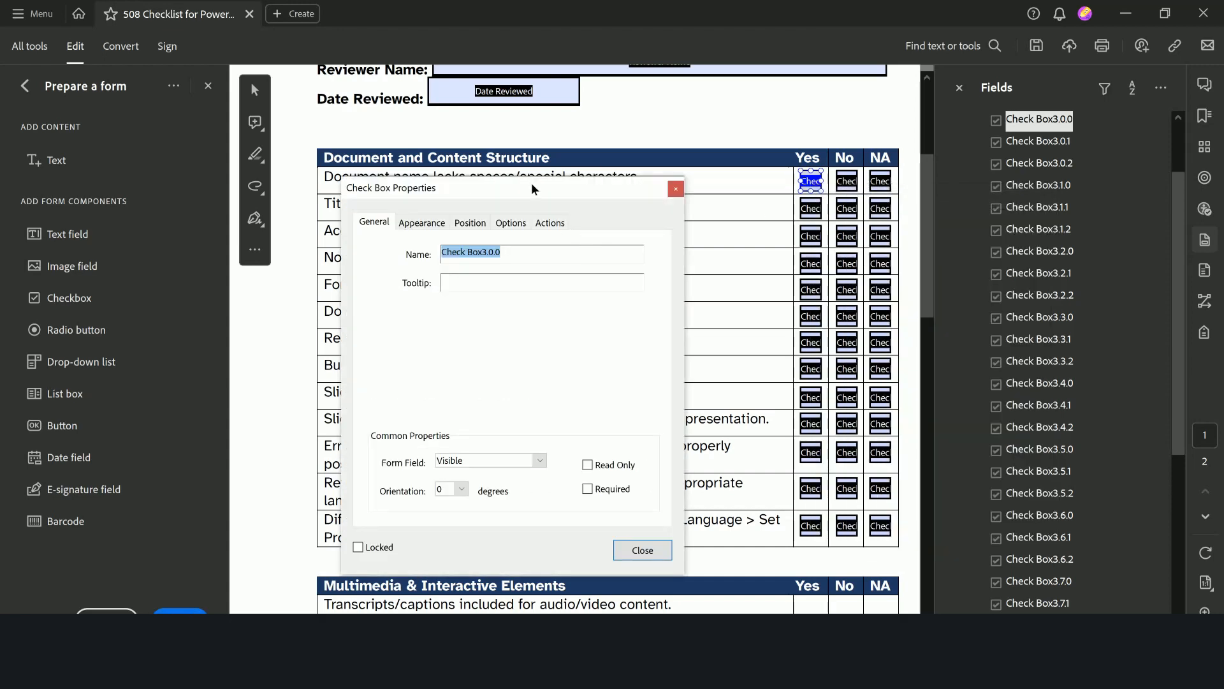
left_click_drag(533, 188, 560, 181)
left_click(525, 244)
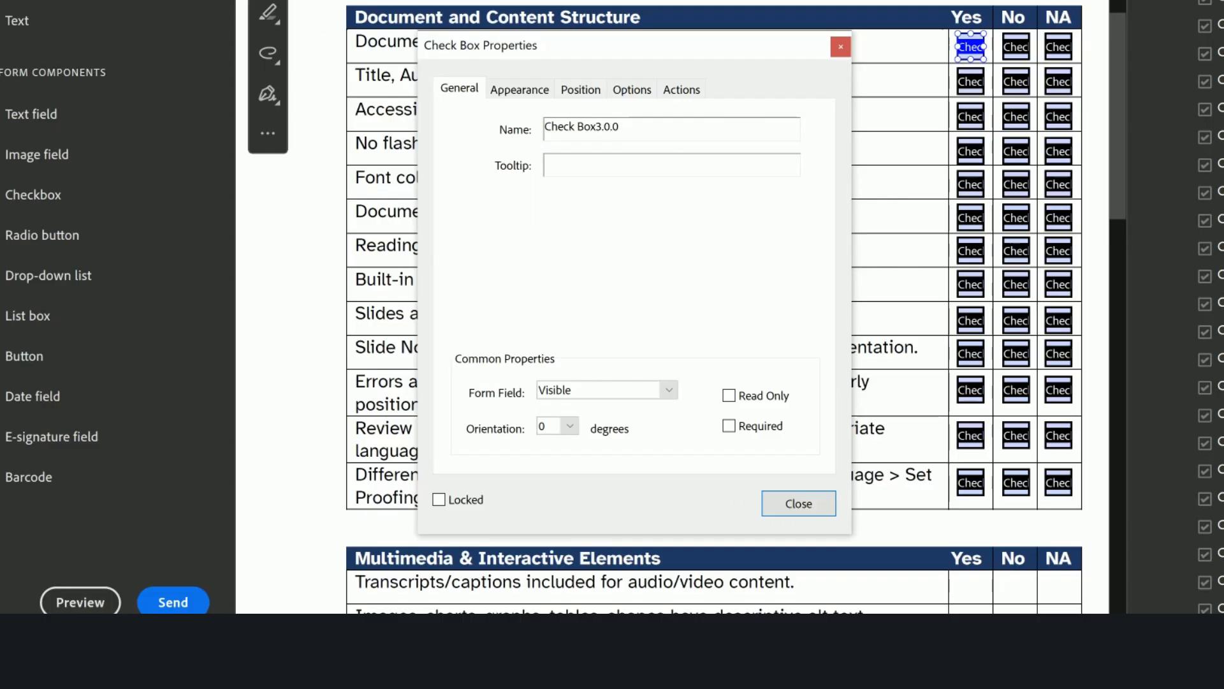
left_click_drag(660, 51, 678, 101)
key("ctrl+a")
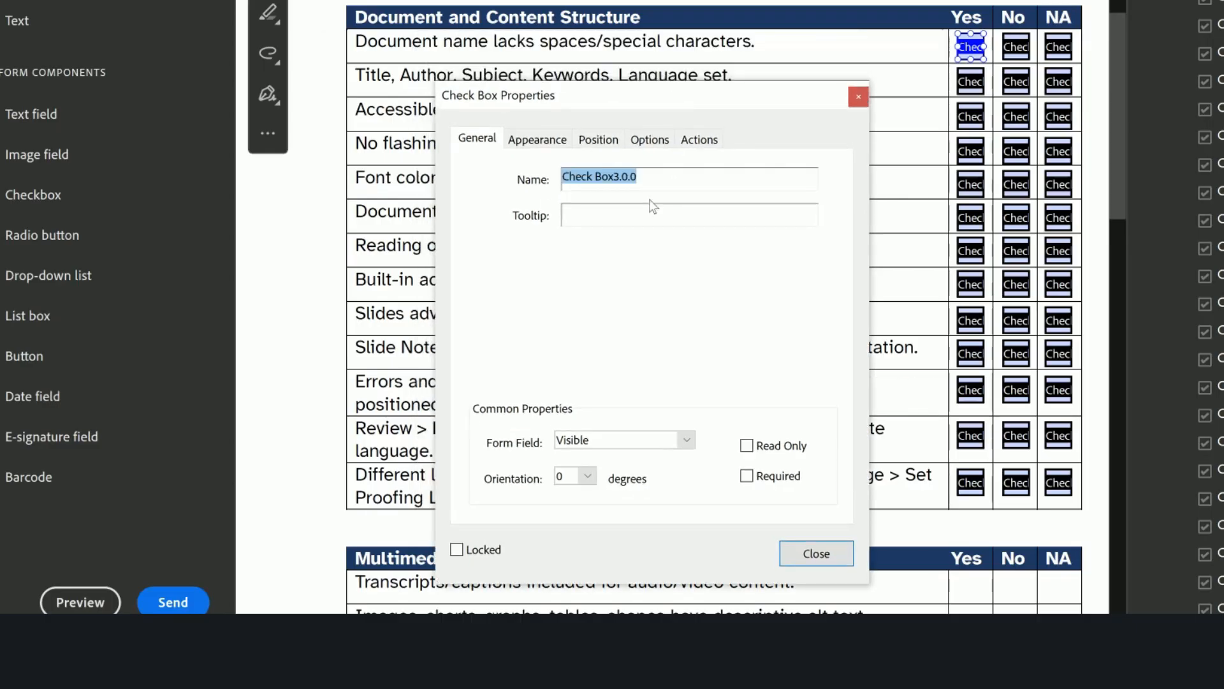
type("Document n")
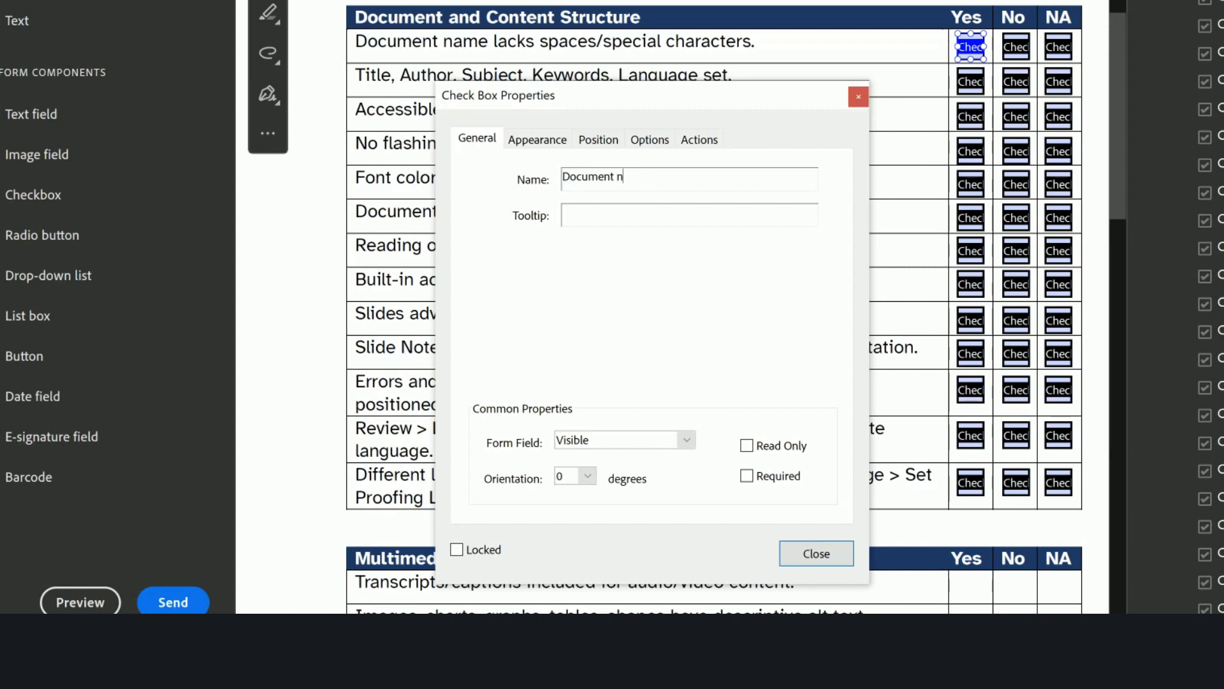
type("ame lacks spaces and special chars")
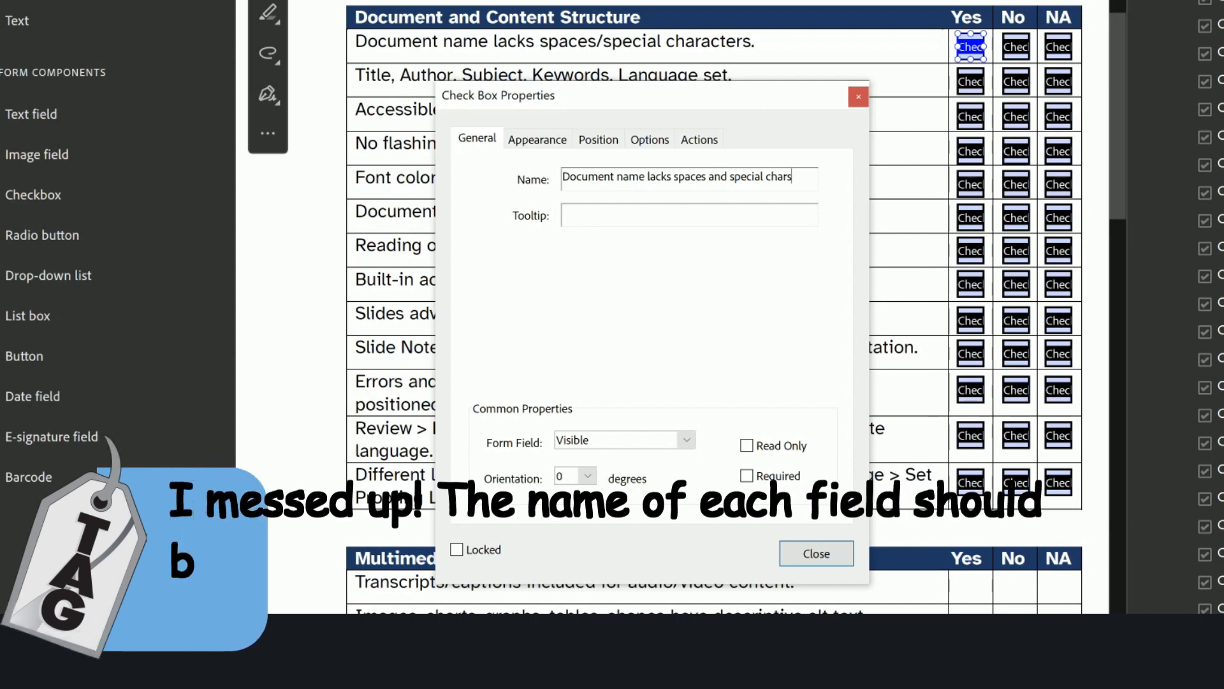
- Set the Yes check box's tooltip to "Document name lacks spaces and special chars: YES" and copy that text for reuse
key("ctrl+a")
key("ctrl+c")
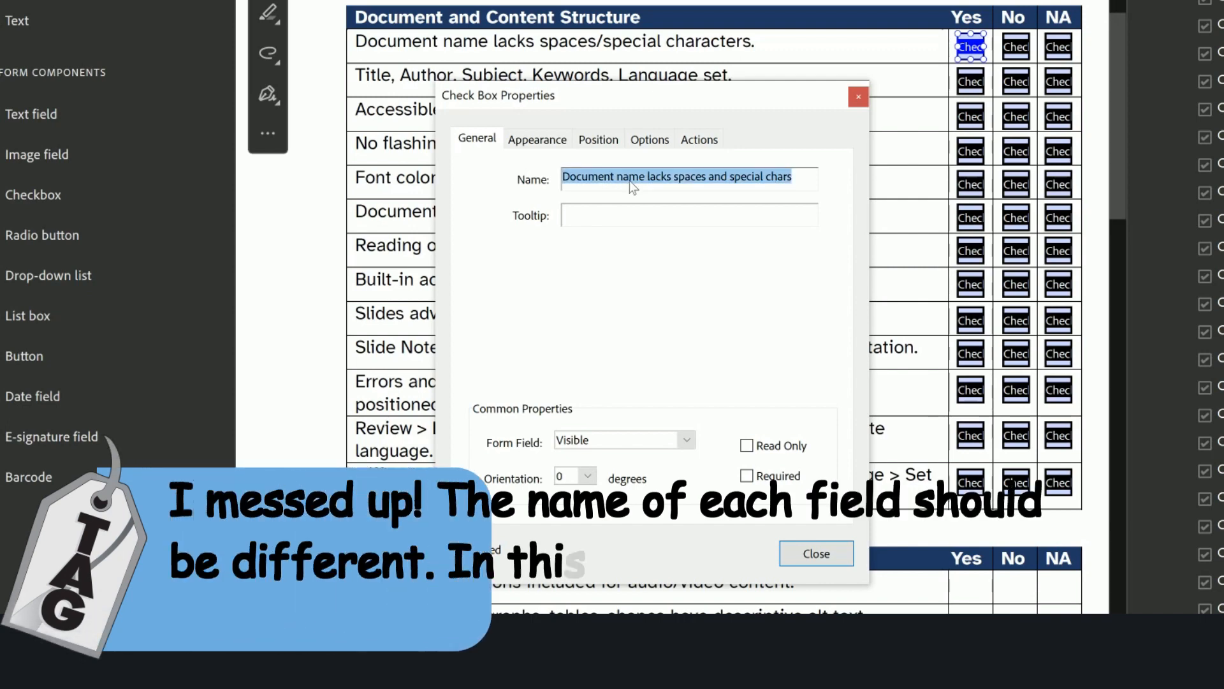
key("Tab")
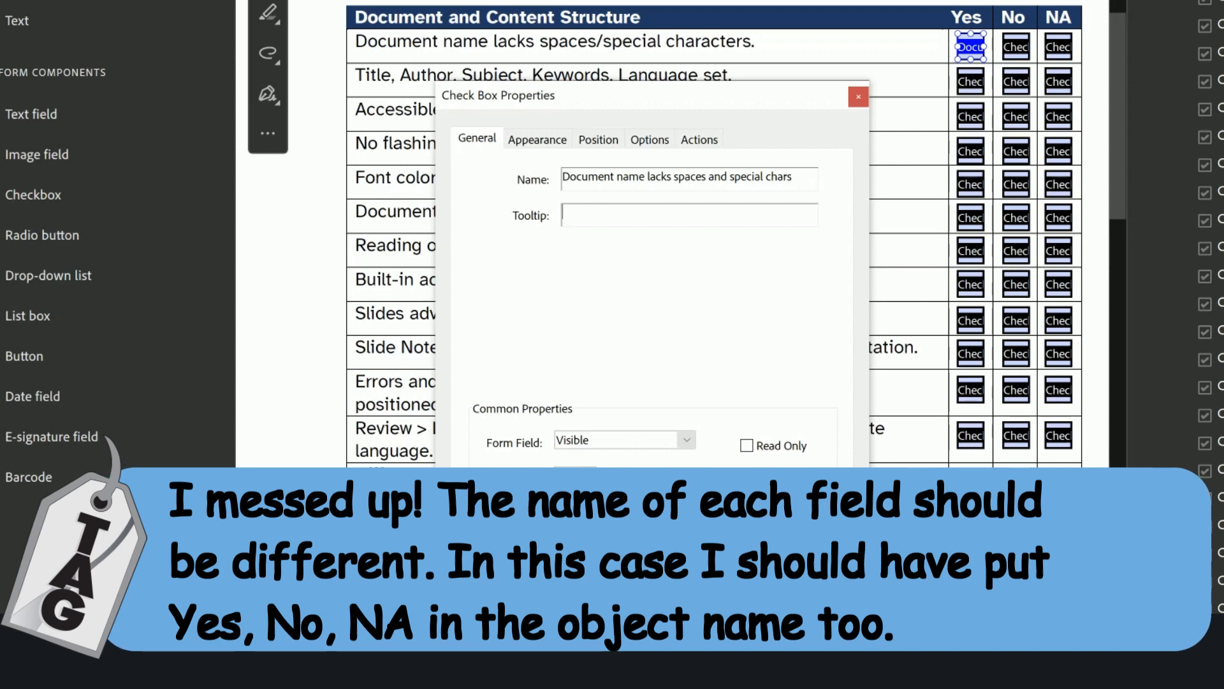
key("ctrl+v")
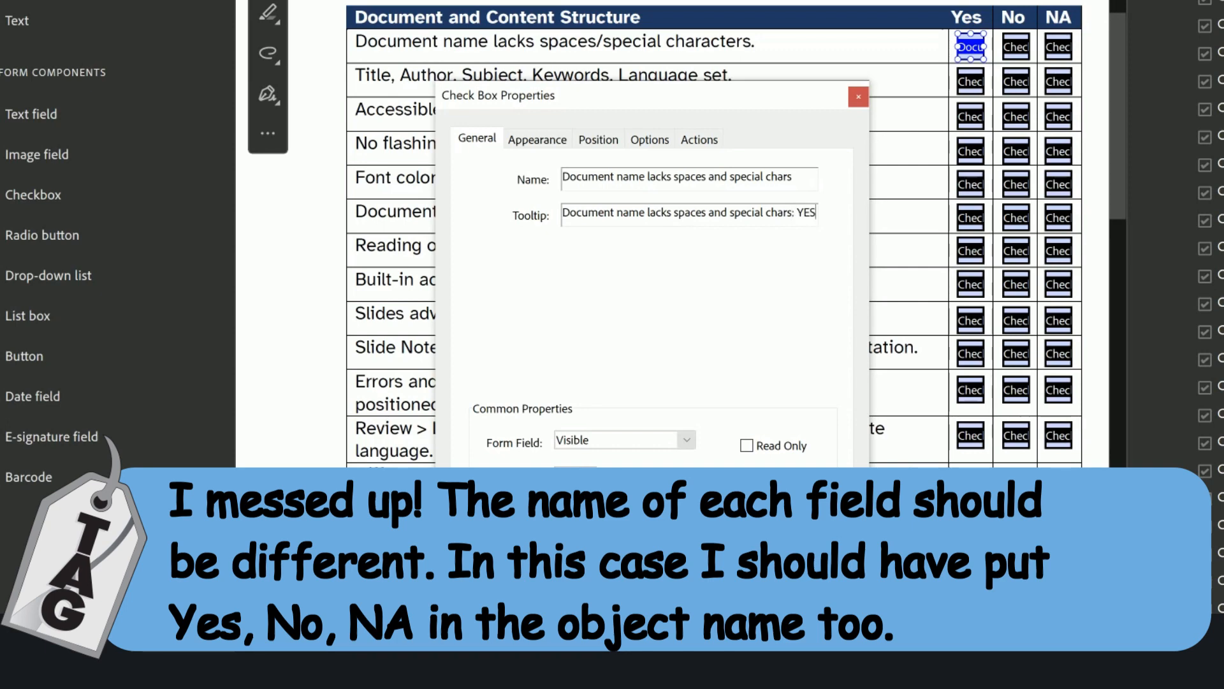
triple_click(720, 217)
key("ctrl+c")
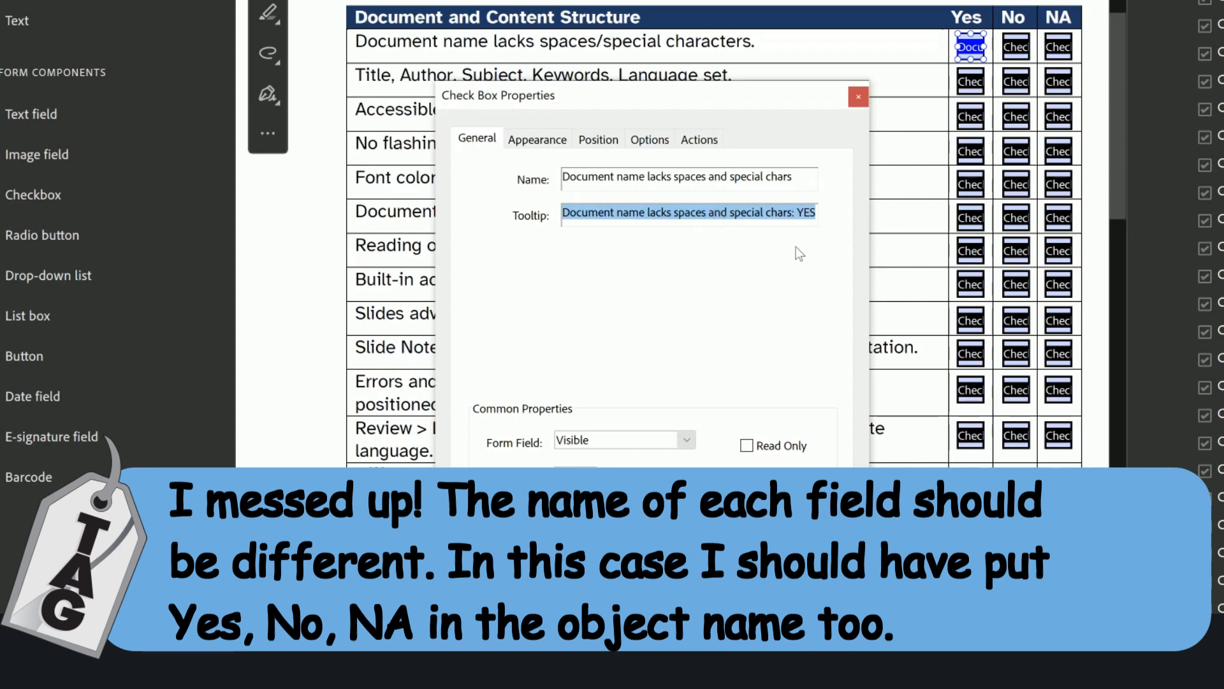
key("Return")
- Rename the first data row's No check box as "Document name lacks spaces and special chars", reusing the copied text without its YES ending
left_click(1015, 47)
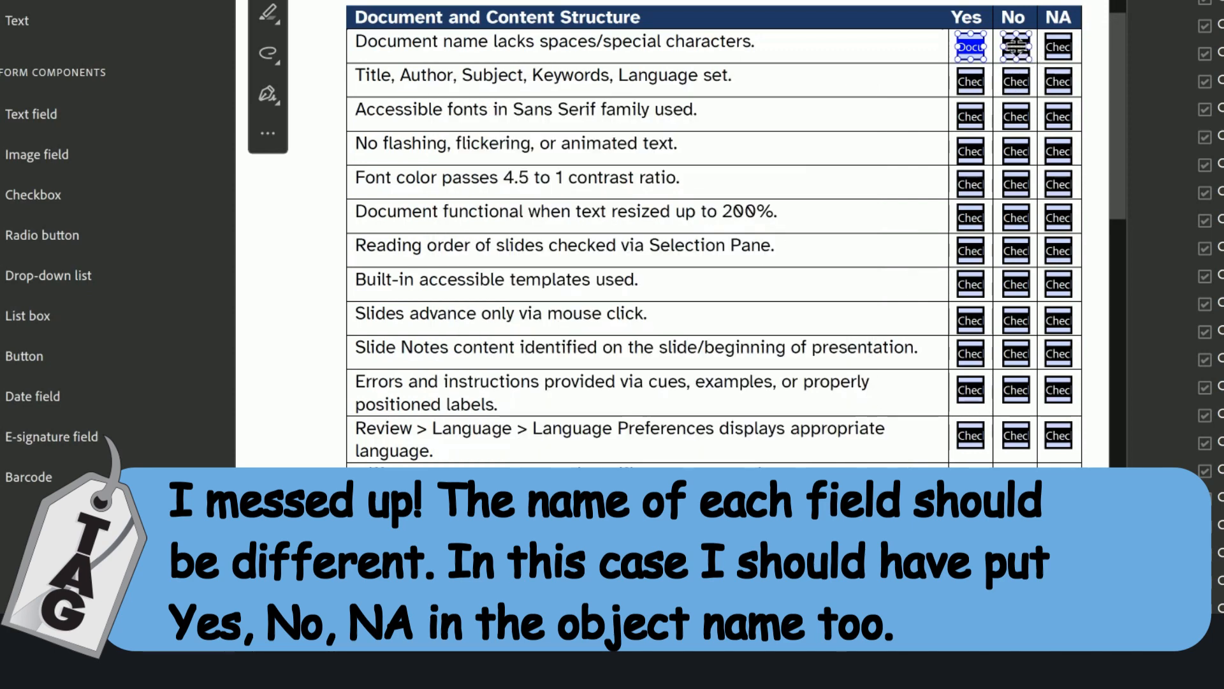
right_click(1015, 46)
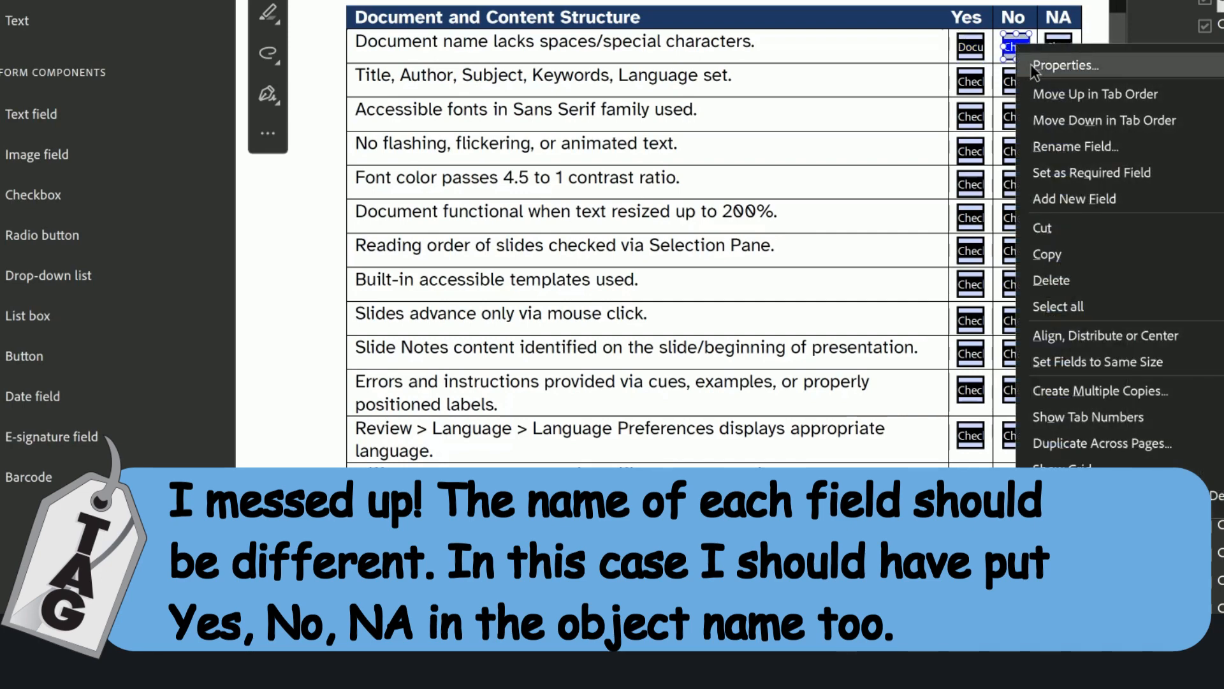
left_click(1031, 64)
key("ctrl+v")
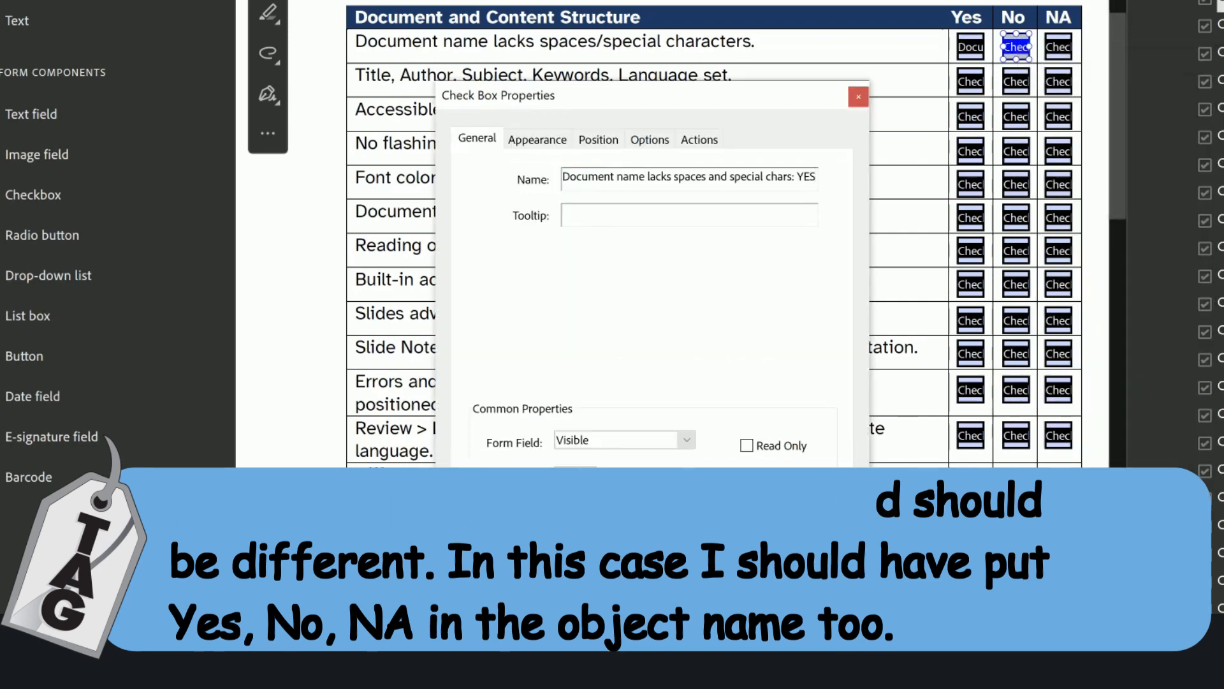
key("BackSpace")
key("BackSpace")
key("BackSpace")
key("BackSpace")
key("BackSpace")
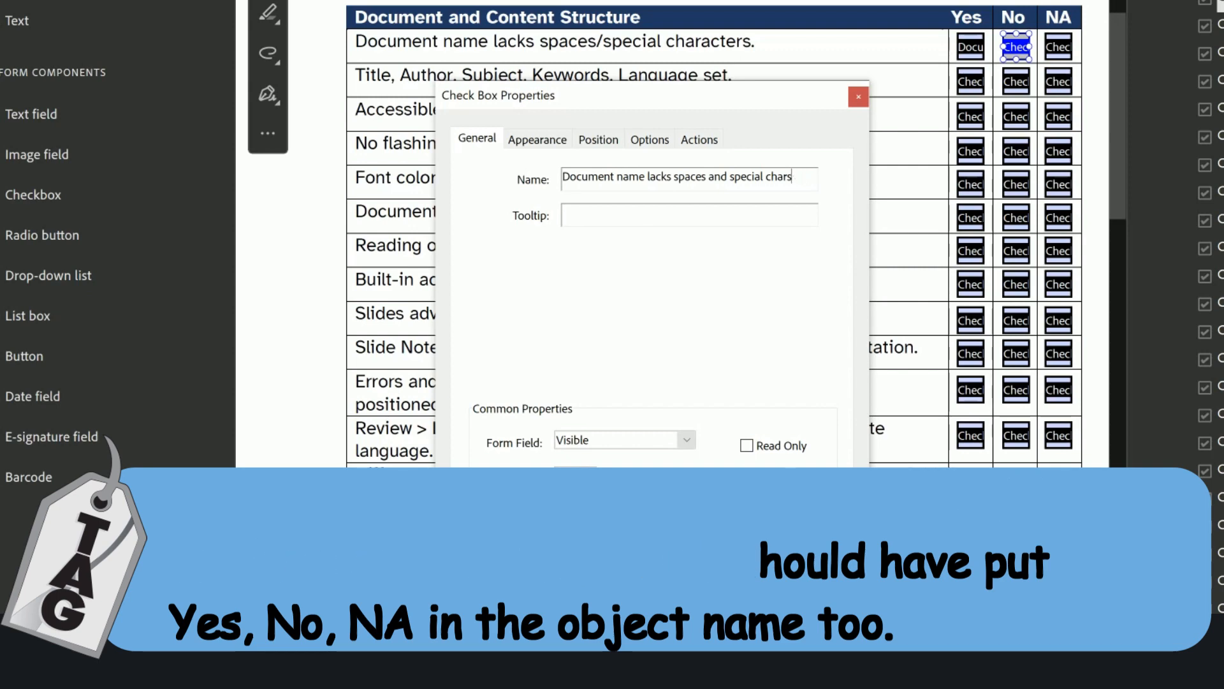
- Set the No check box's tooltip to "Document name lacks spaces and special chars: NO"
key("Tab")
key("End")
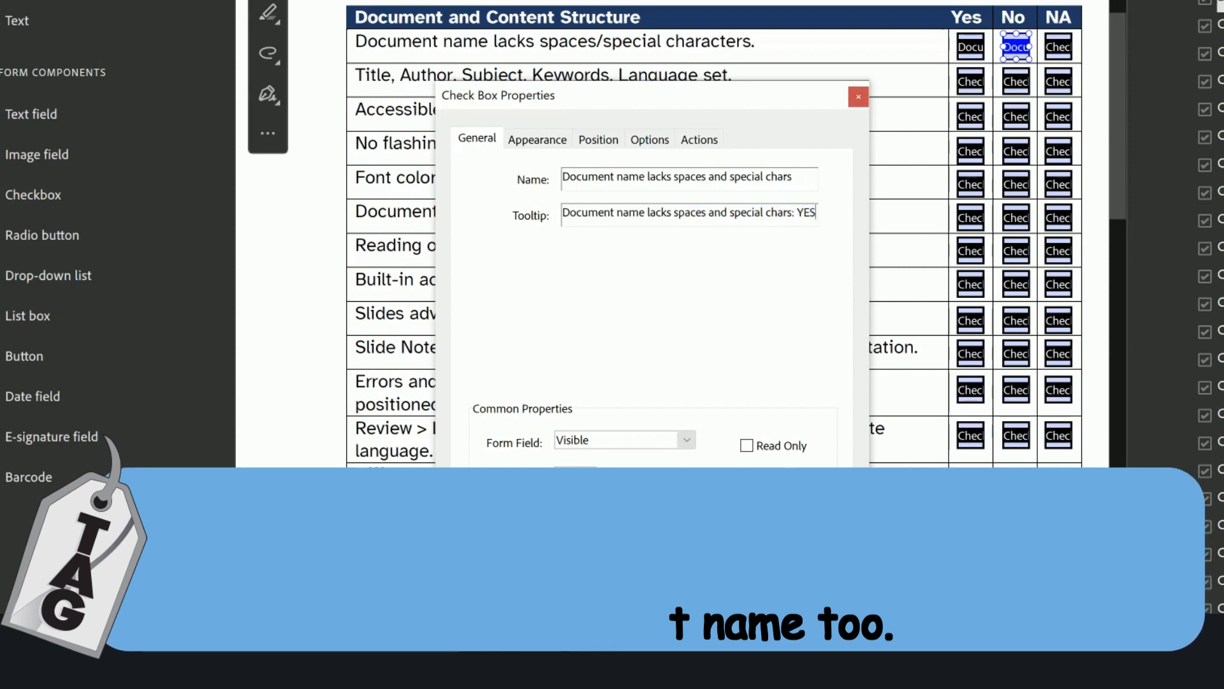
key("BackSpace")
key("BackSpace")
key("BackSpace")
key("BackSpace")
type("NO")
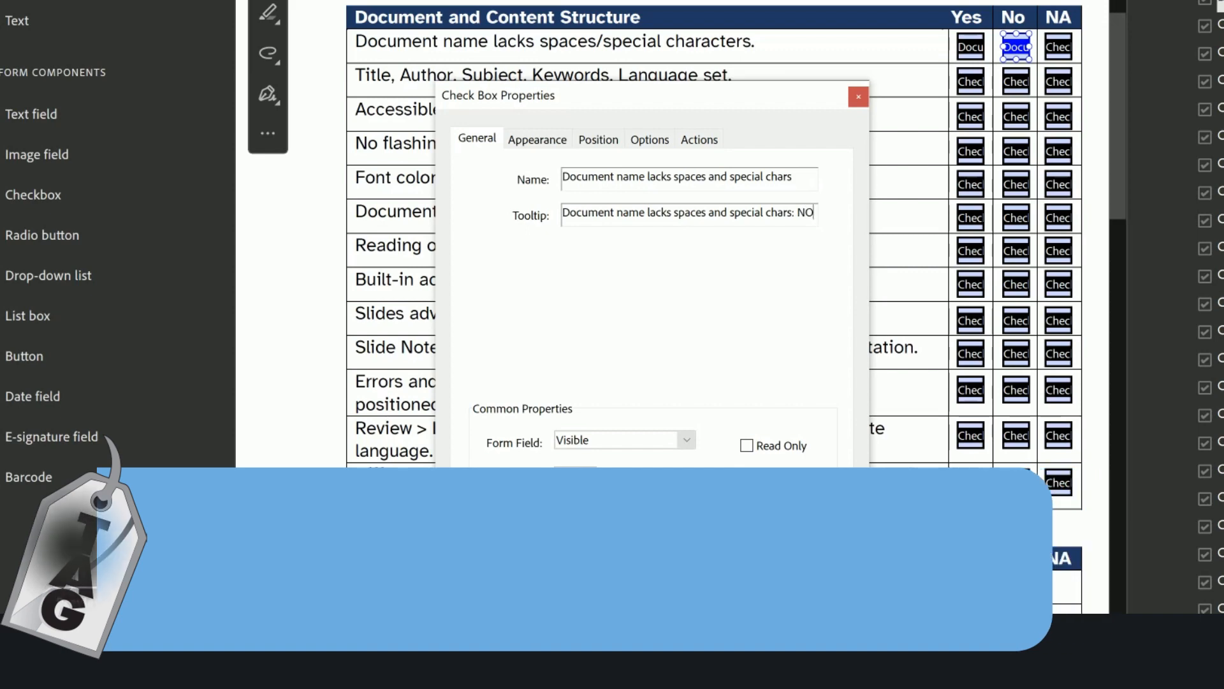
key("Return")
- Rename the first data row's NA check box as "Document name lacks spaces and special chars"
right_click(1066, 51)
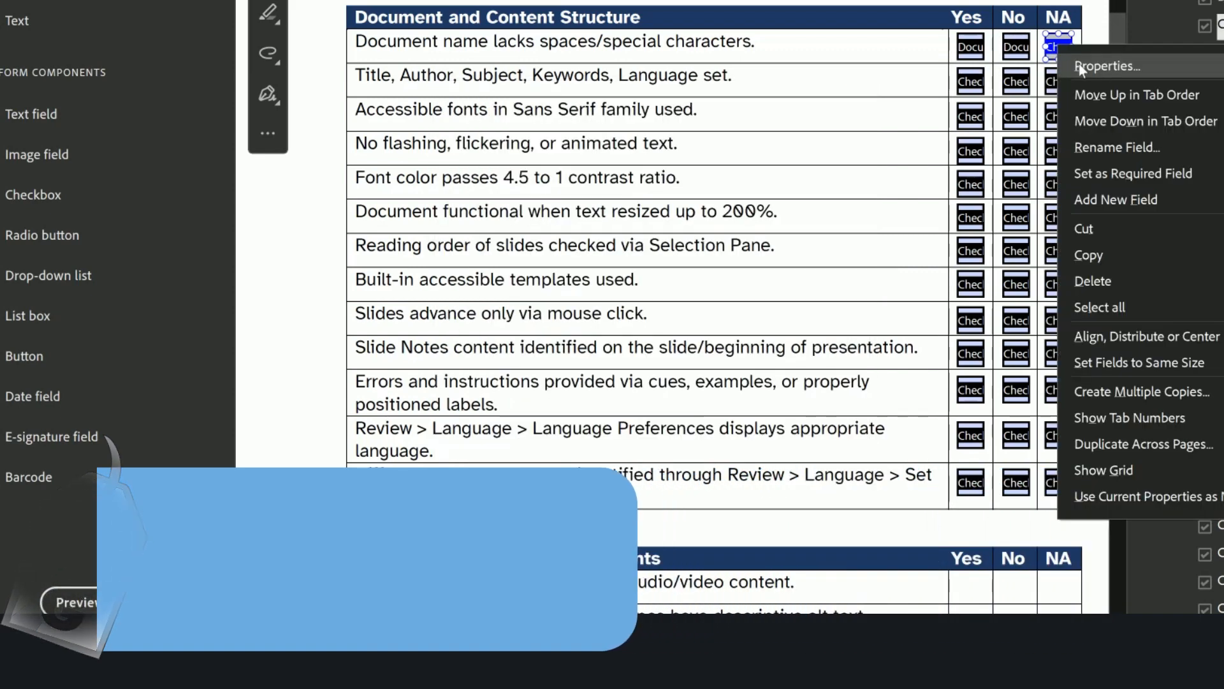
left_click(1097, 64)
key("ctrl+v")
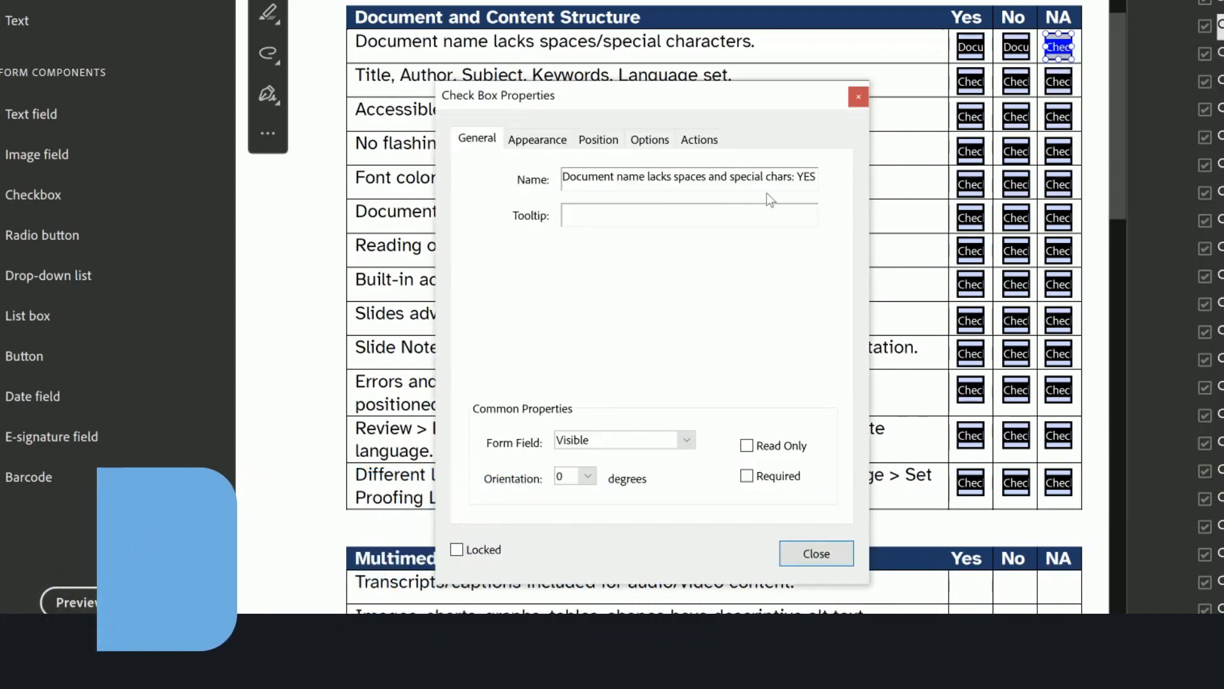
key("BackSpace")
key("BackSpace")
key("BackSpace")
key("BackSpace")
key("BackSpace")
- Set the NA check box's tooltip to "Document name lacks spaces and special chars: NA" and close its properties
key("Tab")
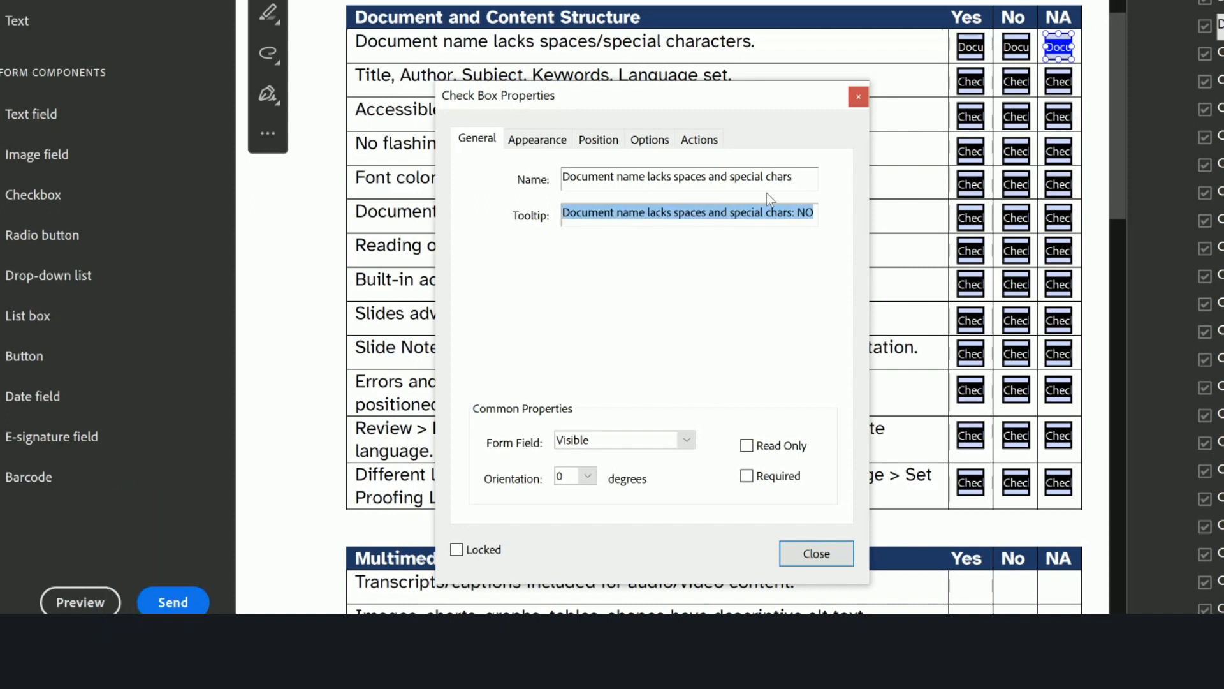
key("Right")
key("BackSpace")
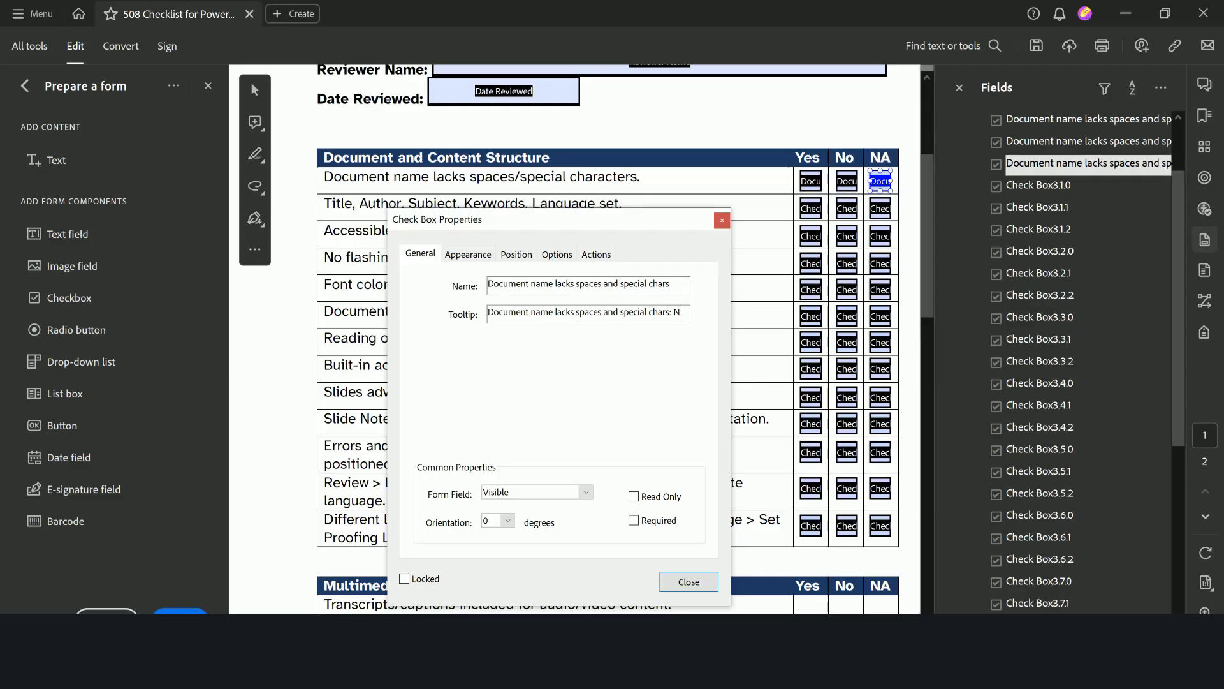
type("A")
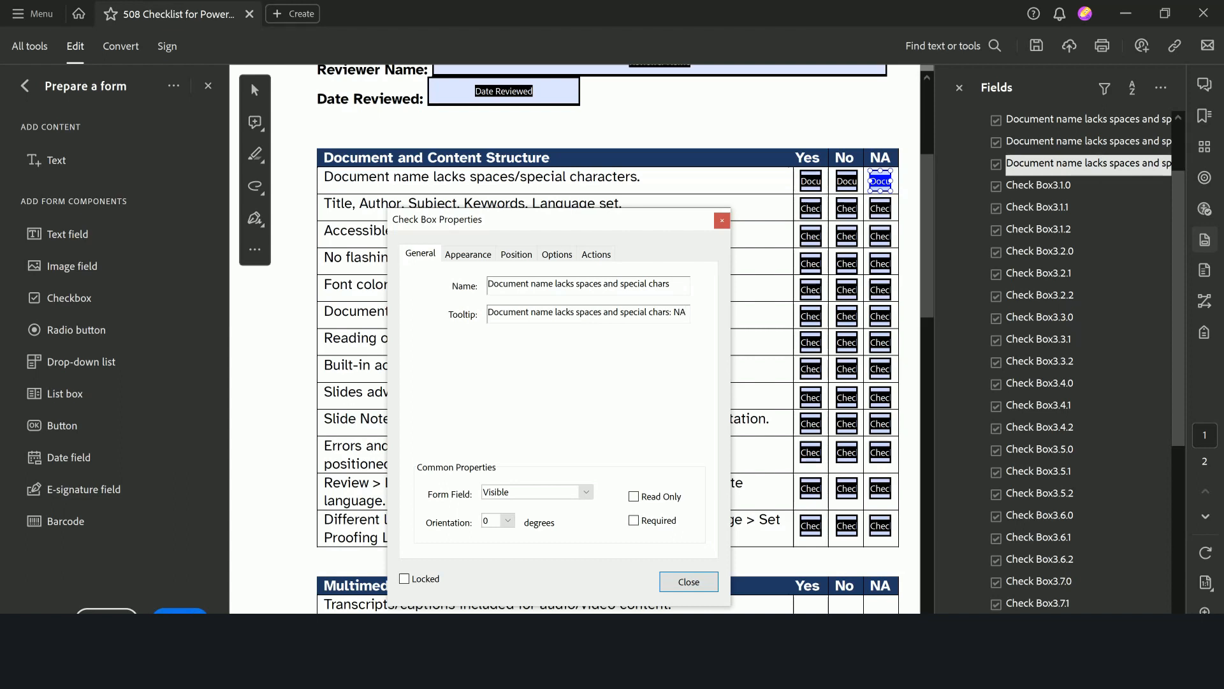
left_click(689, 582)
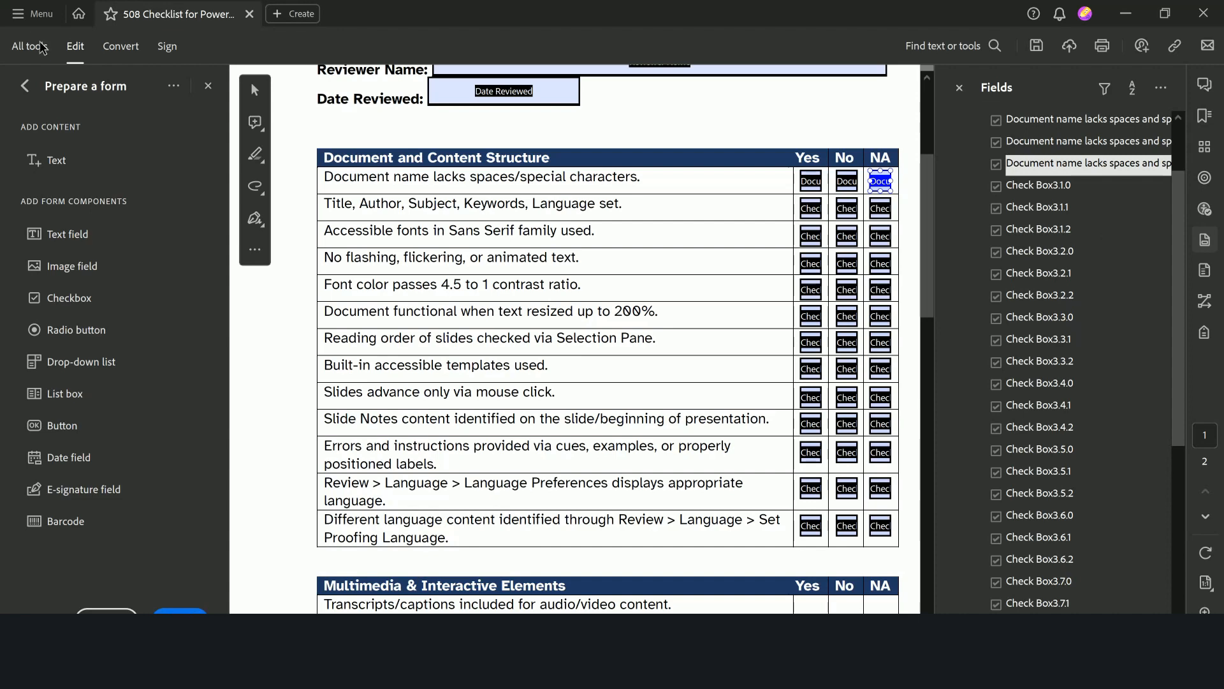
- Leave form preparation and run an accessibility check on the document
left_click(25, 85)
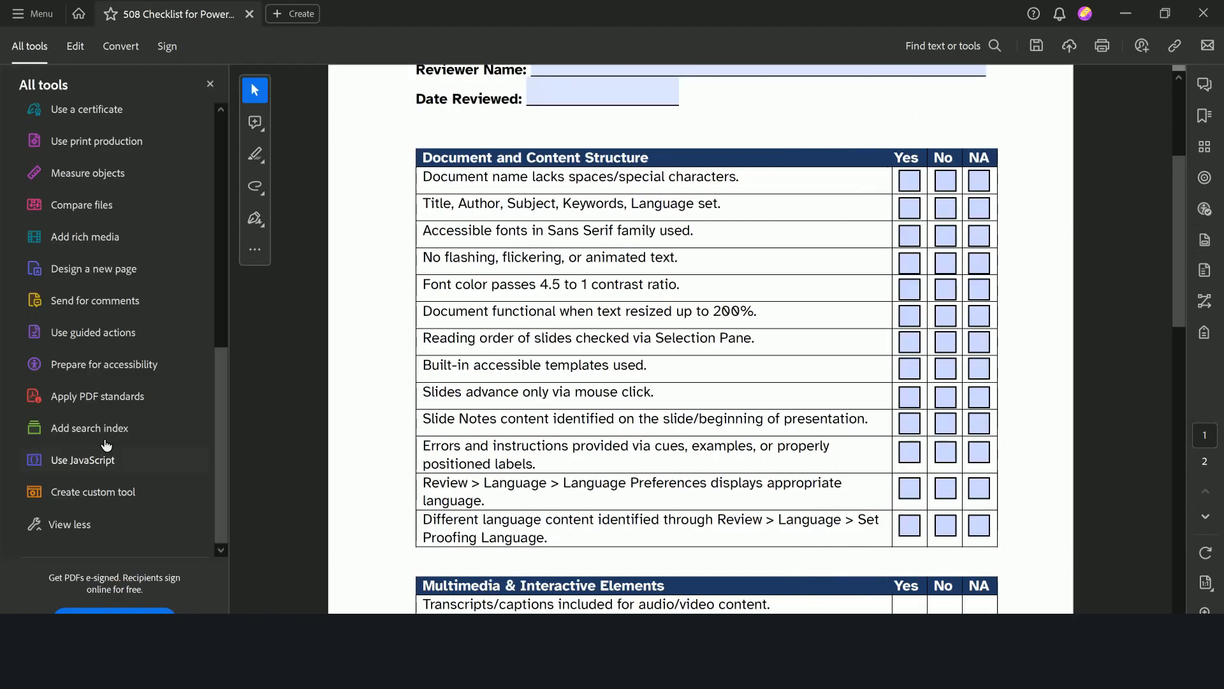
left_click(99, 364)
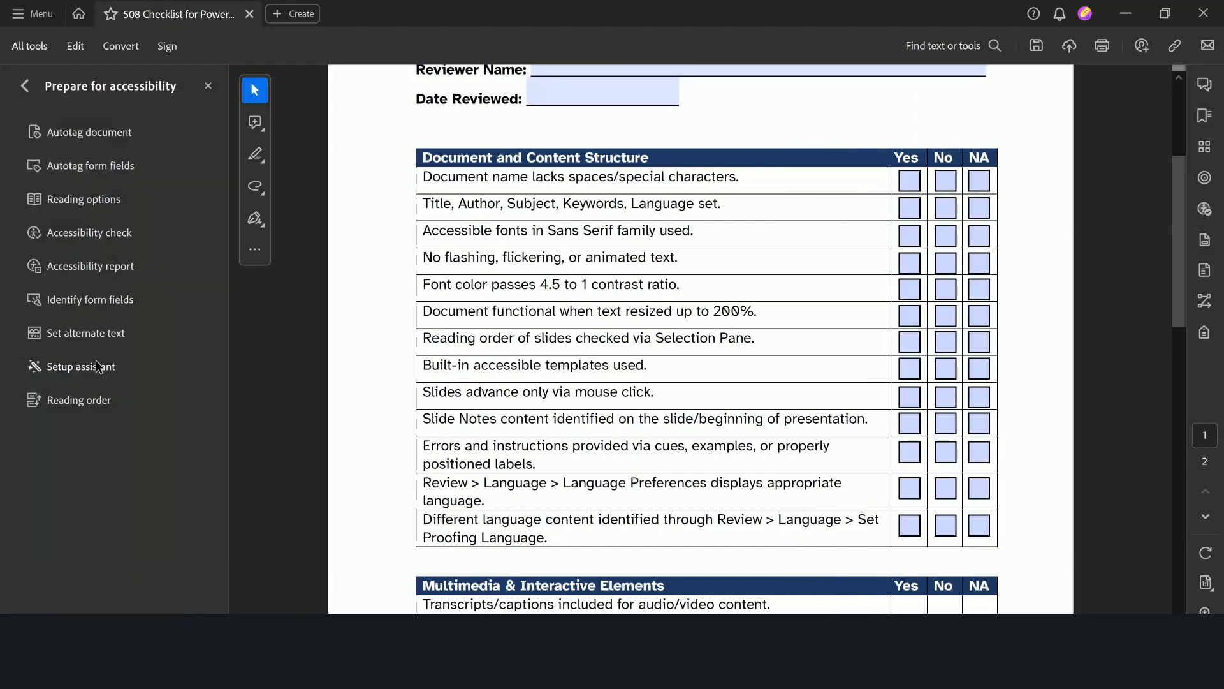
left_click(82, 234)
left_click(711, 534)
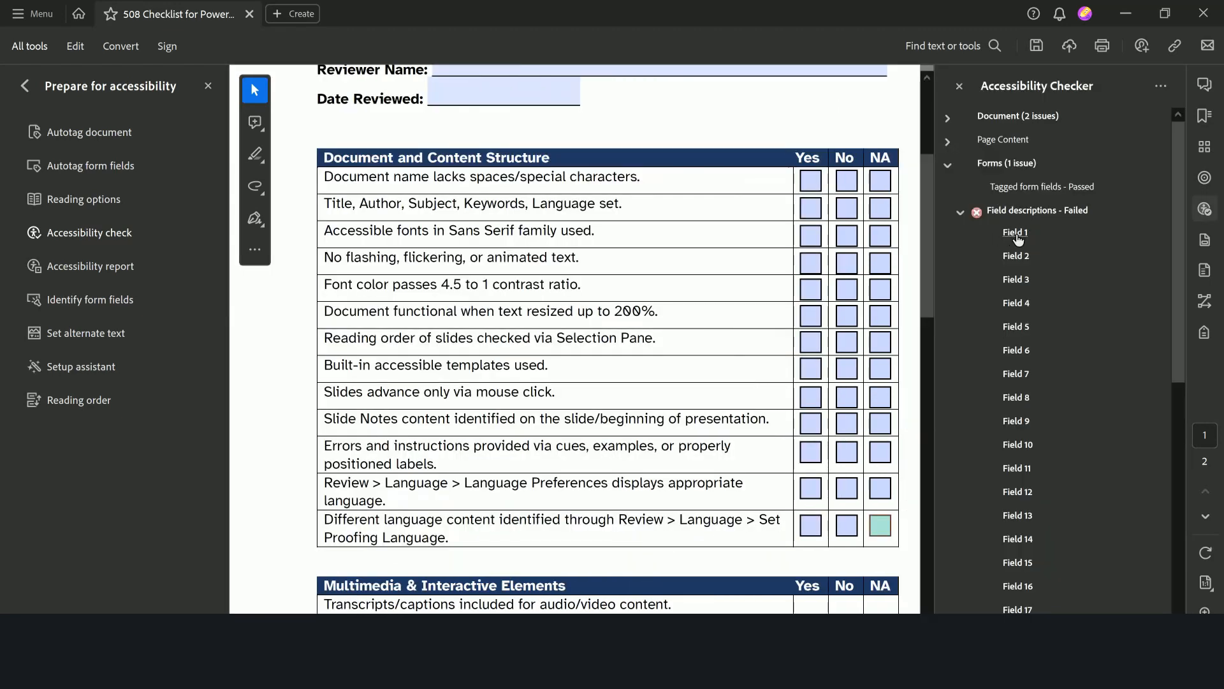
- Step through the fields listed under Field descriptions to examine which check boxes on the page still need a tooltip
left_click_drag(791, 118, 911, 198)
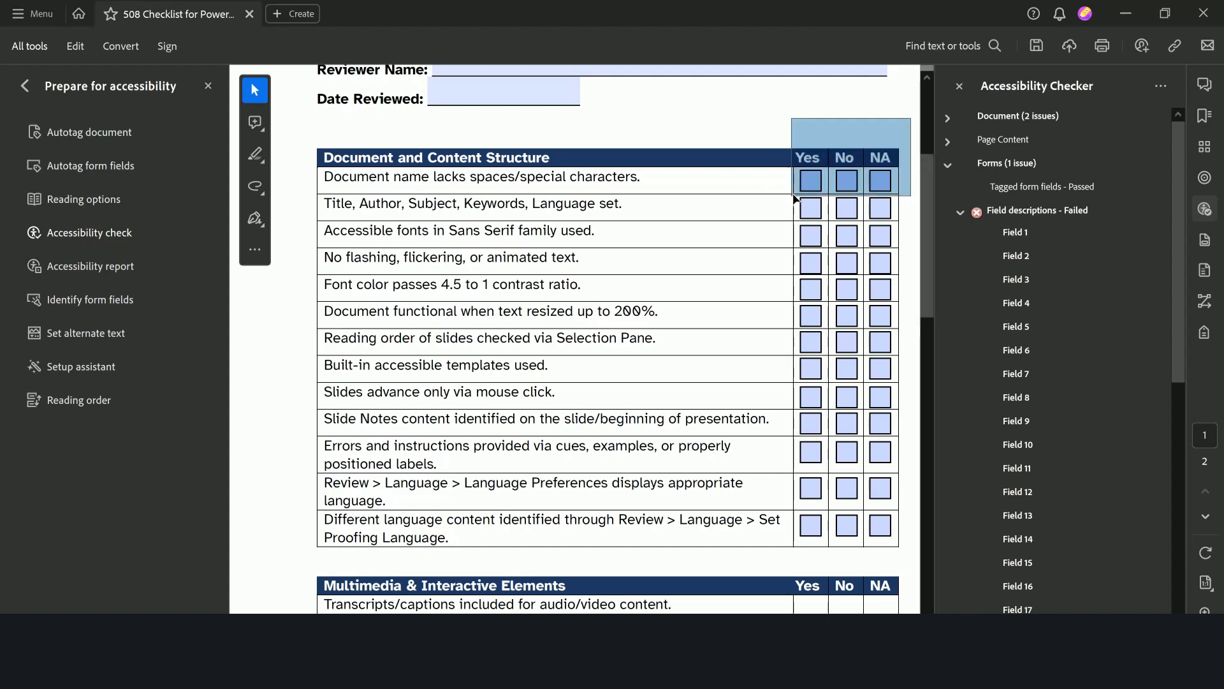
left_click(1019, 256)
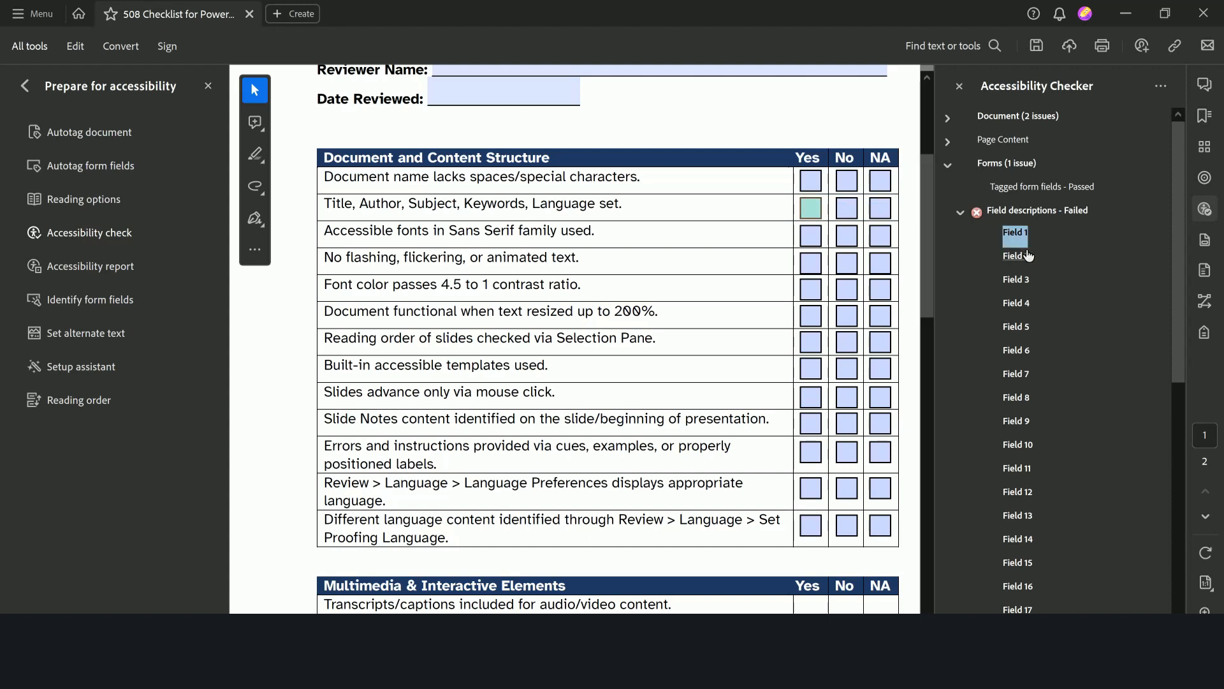
key("Down")
key("Down")
key("Down")
key("Down")
key("Down")
key("Down")
key("Down")
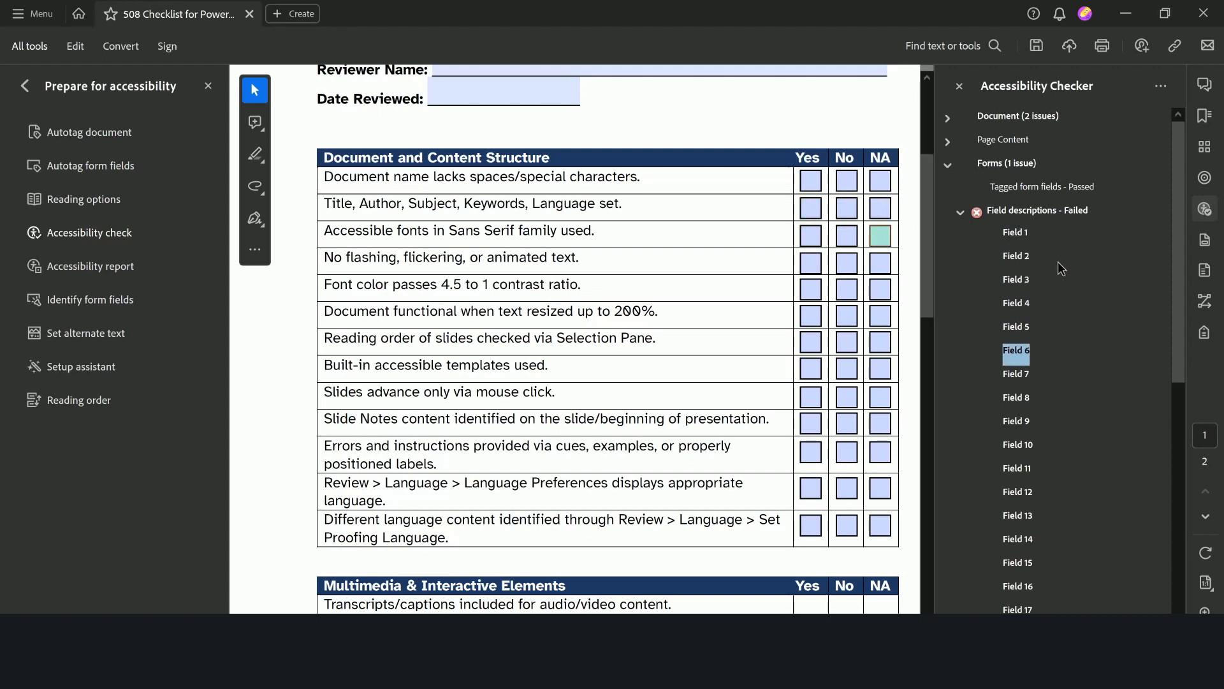
key("Down")
key("Down")
key("Down")
key("Down")
key("Down")
key("Down")
key("Down")
key("Down")
key("Down")
key("Down")
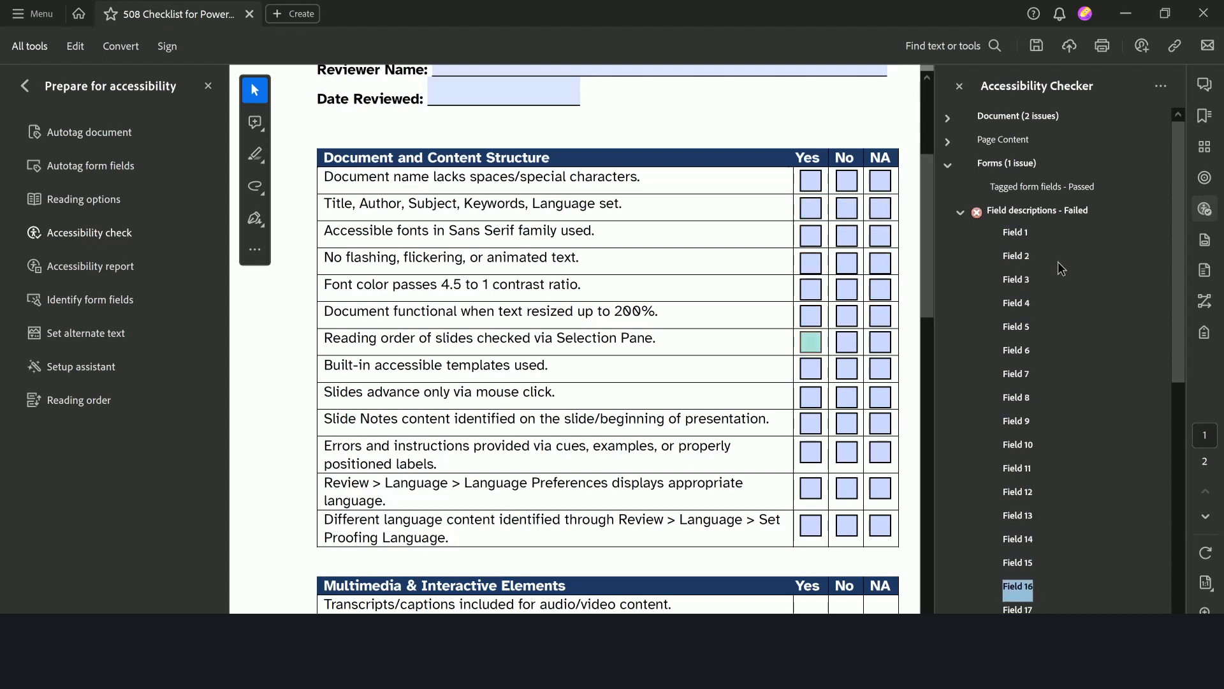
key("Down")
key("Down")
key("Down")
key("Down")
key("Down")
key("Down")
key("Down")
key("Down")
key("Down")
key("Down")
key("Down")
key("Down")
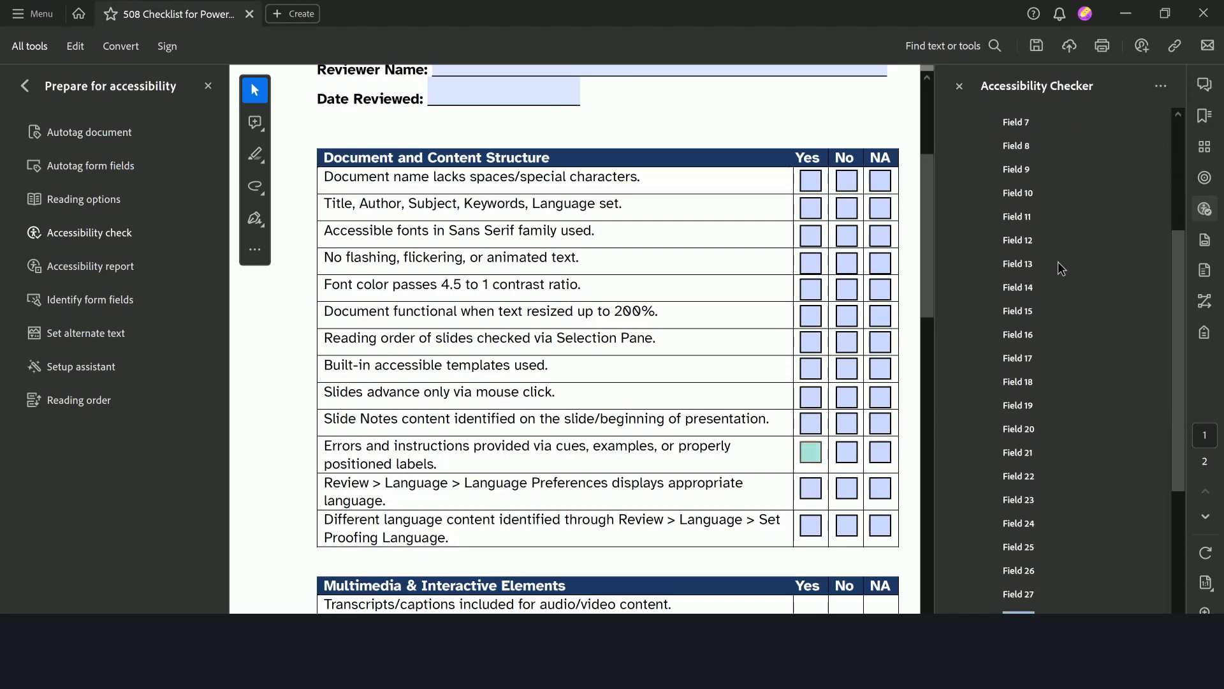
- Return to the document's accessibility tag tree
left_click(1204, 332)
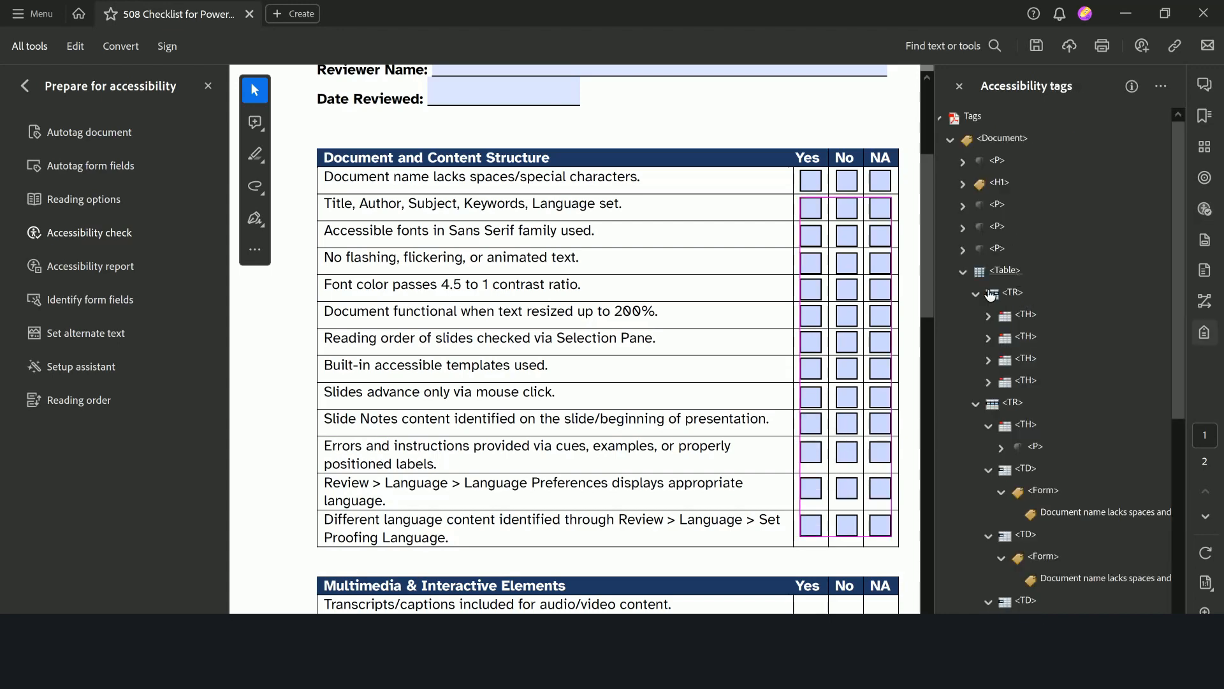